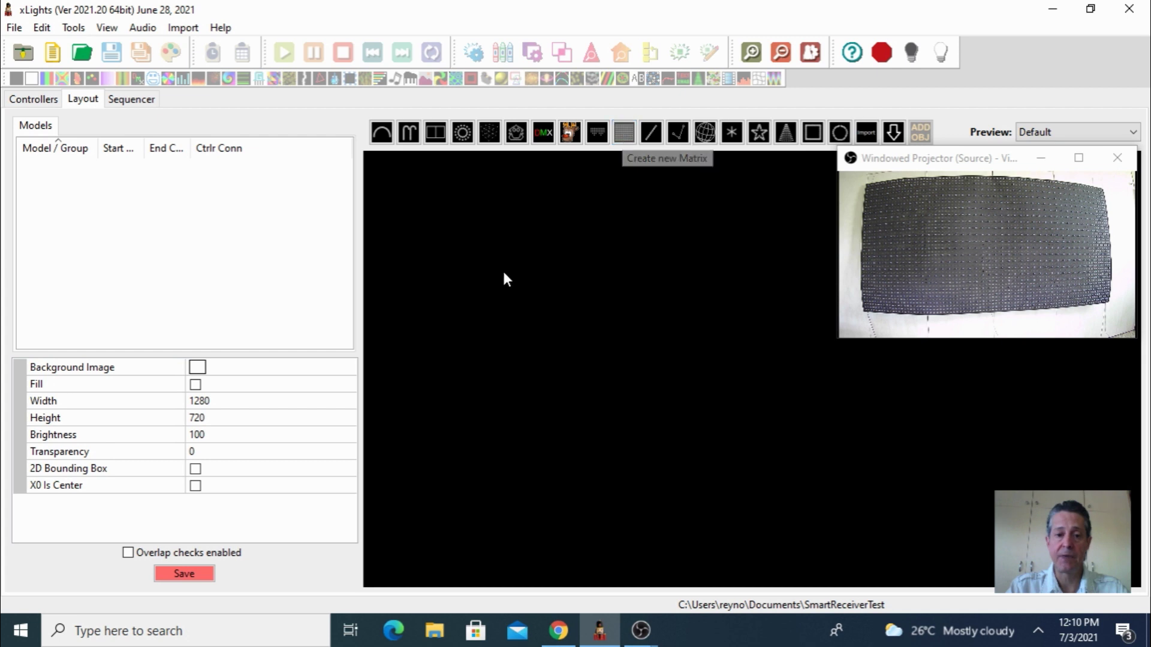
# Draw a horizontal matrix model across the upper middle of the layout canvas and set its number of strings to 1
pyautogui.moveTo(466, 233); pyautogui.dragTo(776, 391)
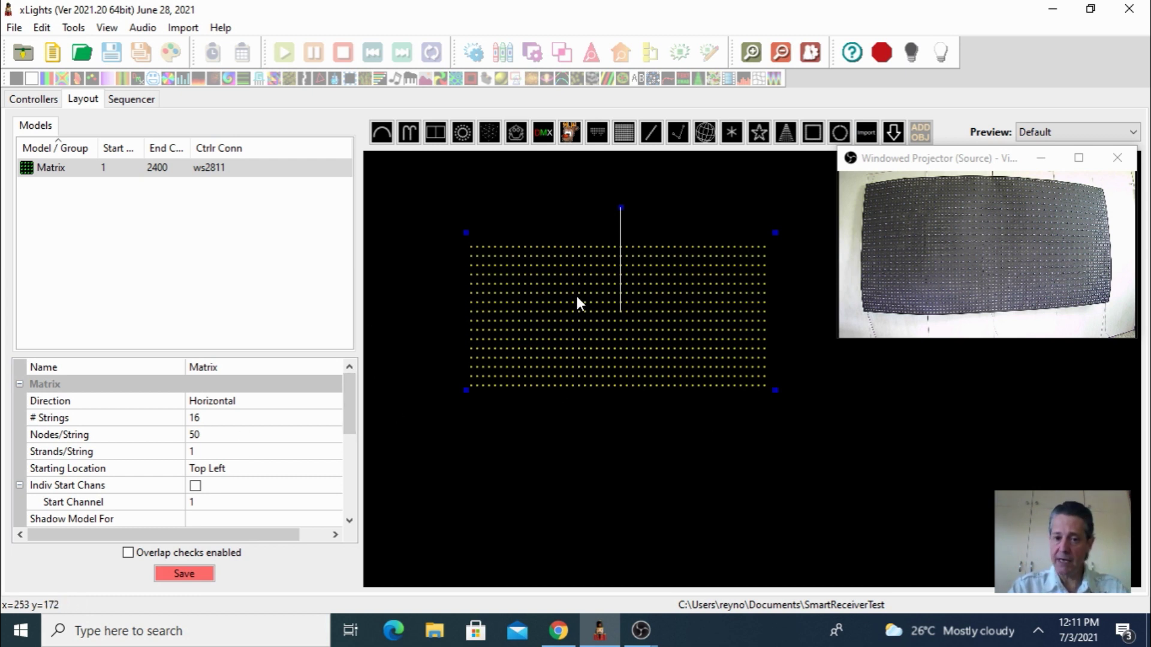
pyautogui.click(225, 419)
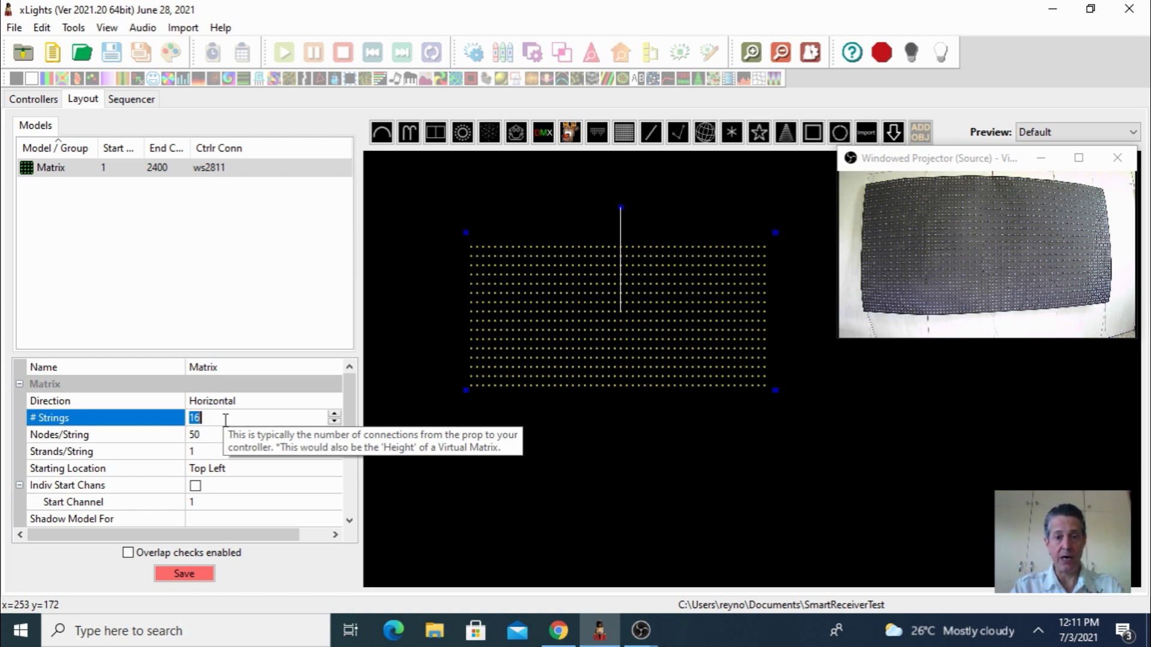
pyautogui.write('1')
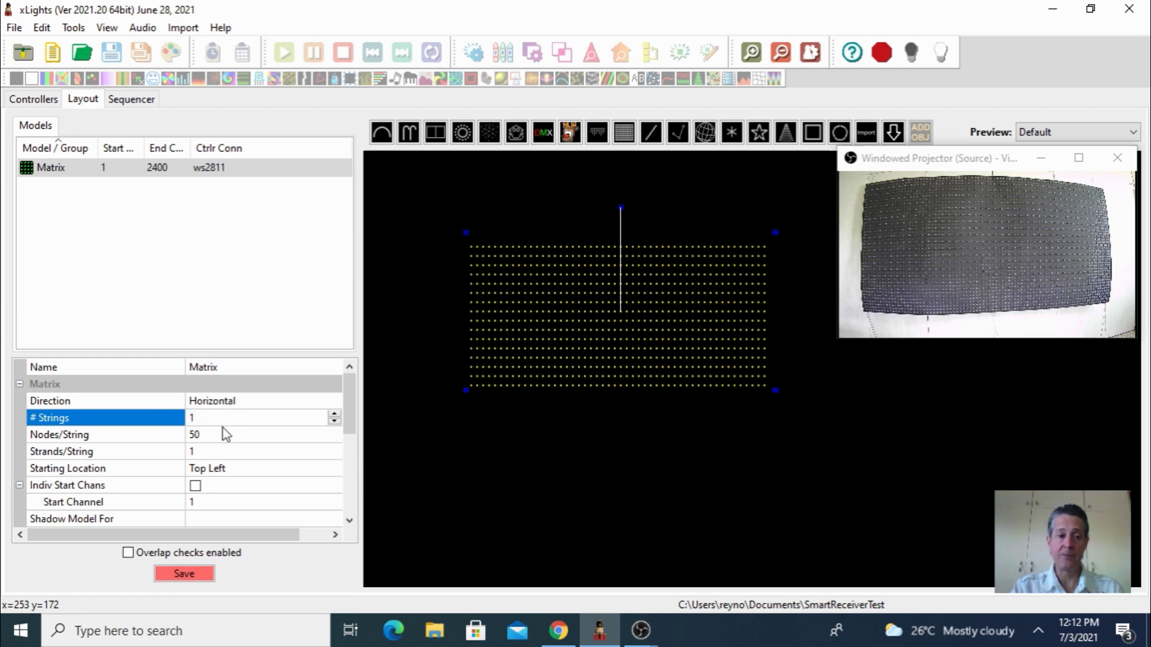
pyautogui.press('Return')
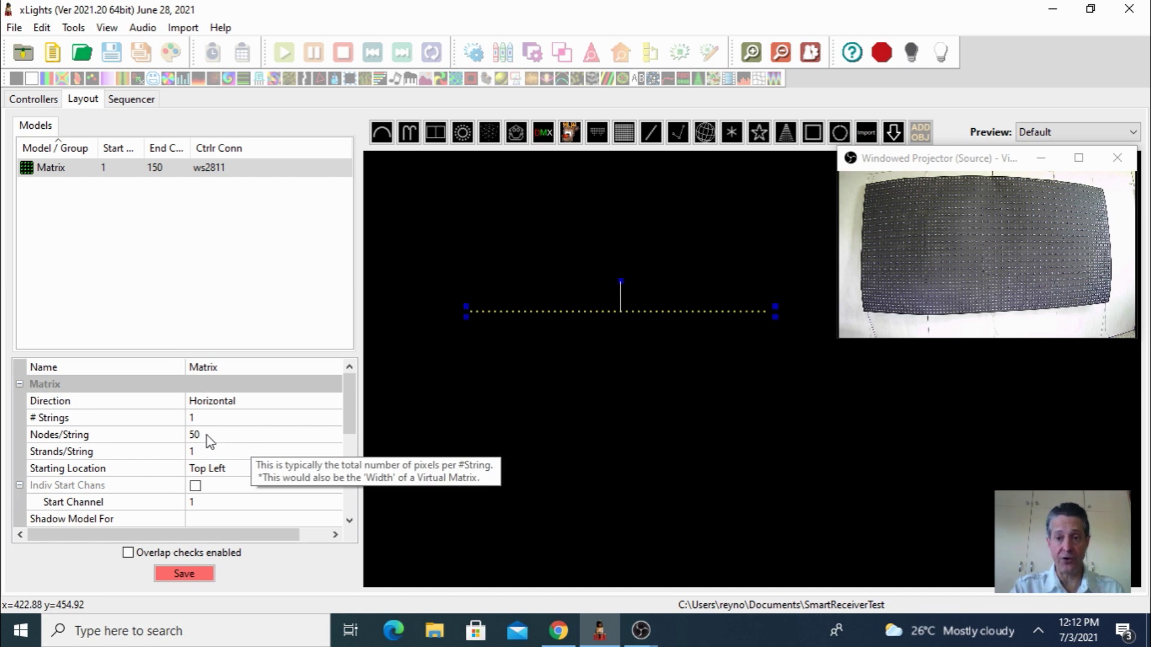
# Set the matrix to 882 nodes per string and 21 strands per string
pyautogui.click(205, 436)
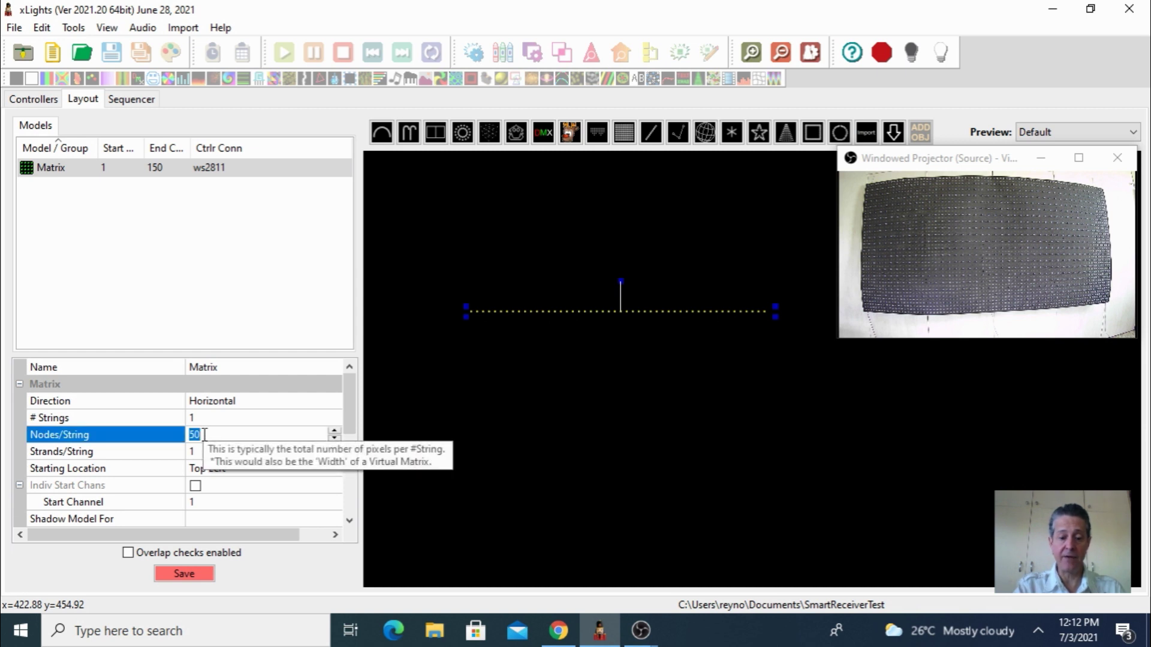
pyautogui.write('882')
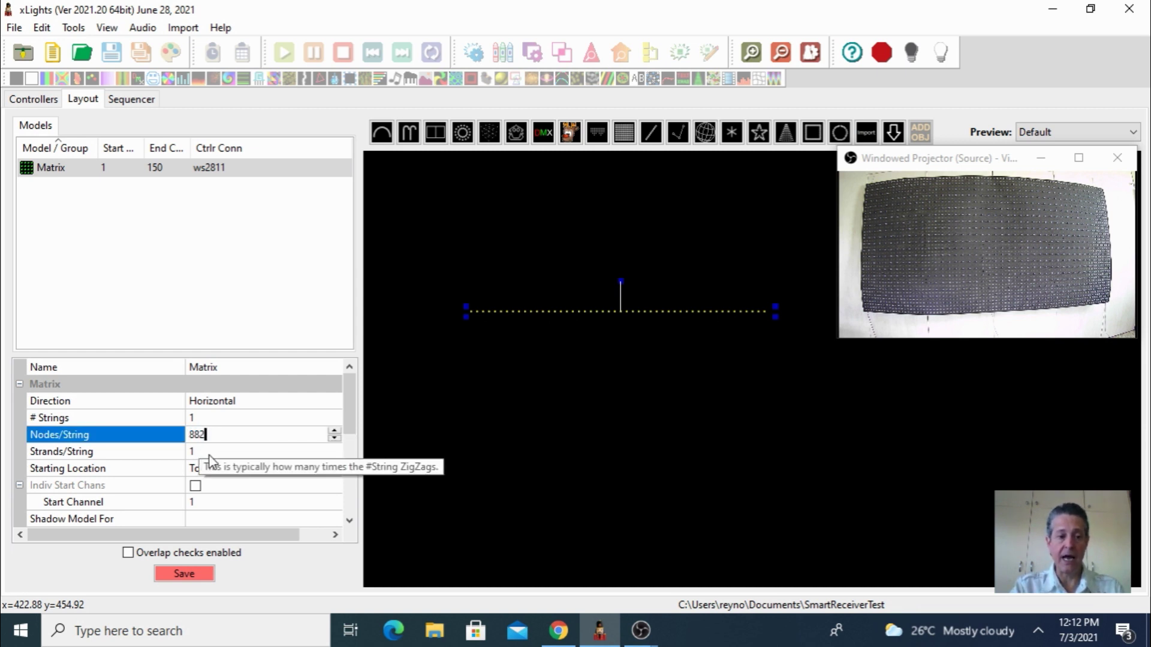
pyautogui.press('Return')
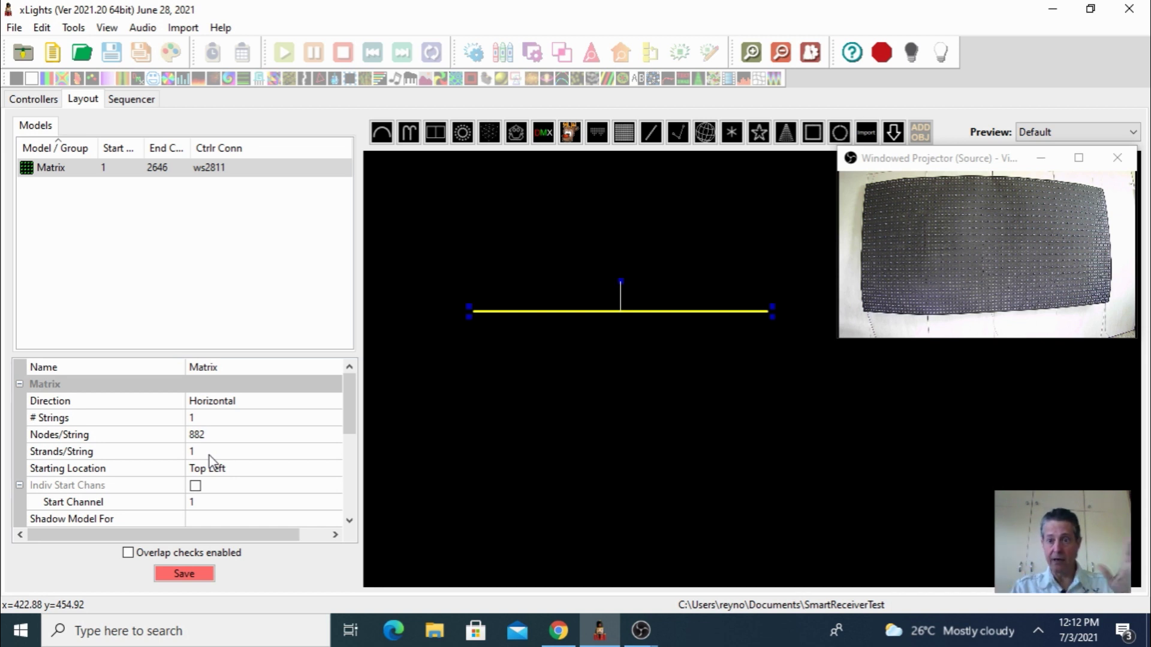
pyautogui.click(210, 453)
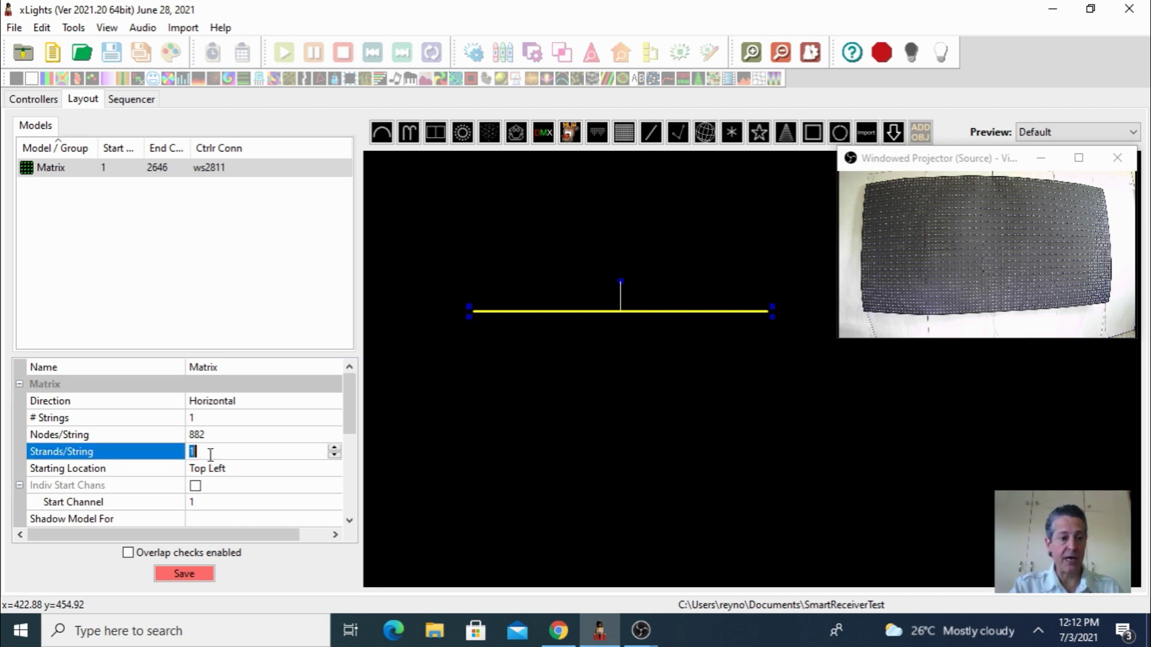
pyautogui.write('21')
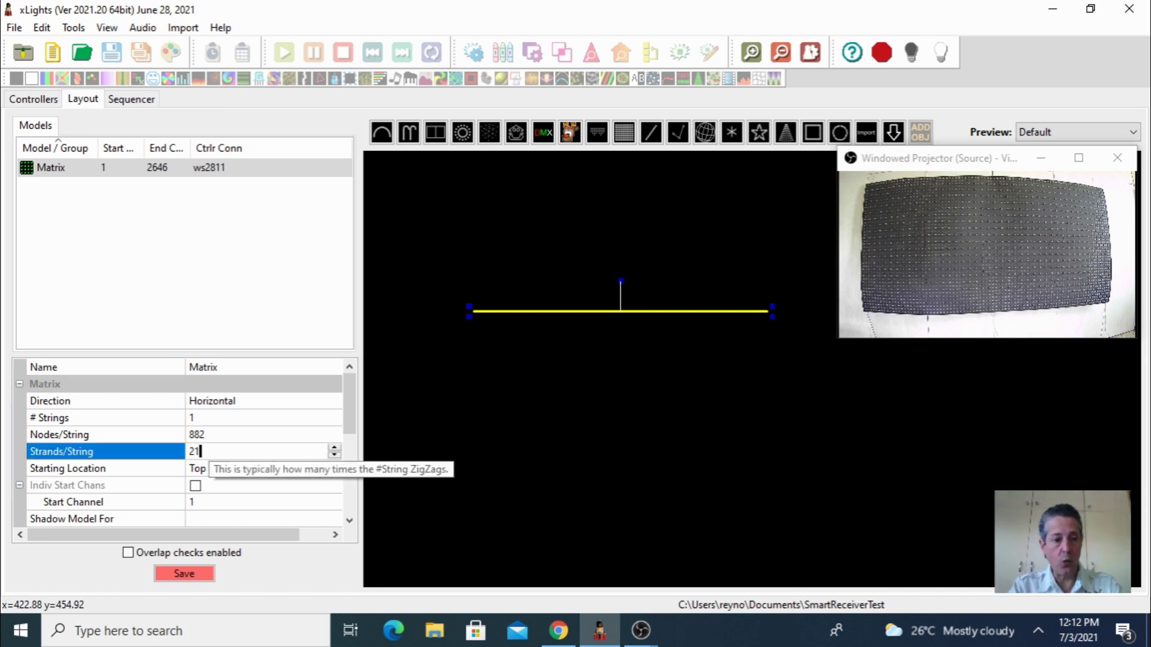
pyautogui.press('Return')
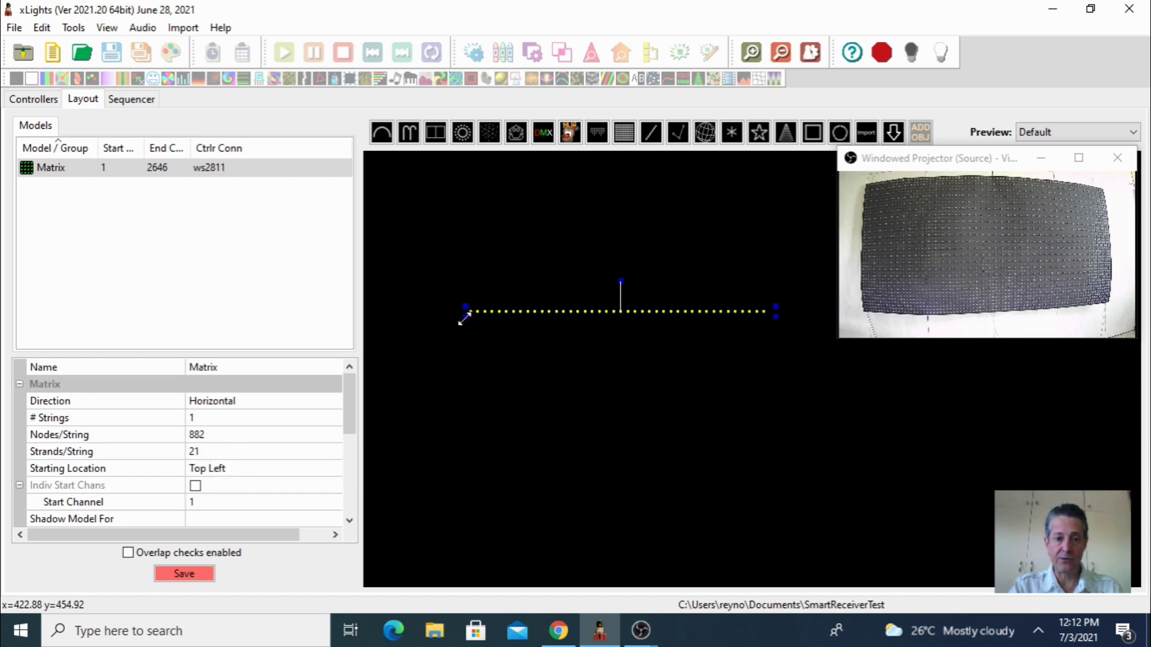
# Stretch the flattened matrix vertically into a wide rectangle and move it up on the layout canvas
pyautogui.moveTo(464, 319); pyautogui.dragTo(446, 452)
pyautogui.moveTo(505, 393); pyautogui.dragTo(497, 291)
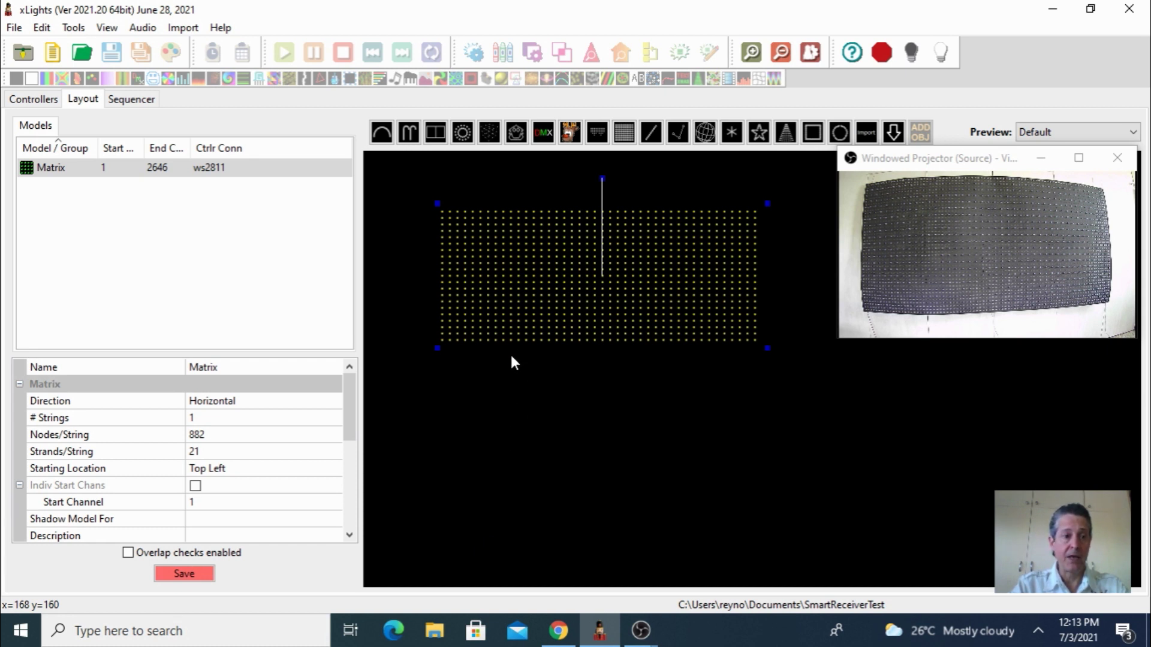
# Compare the matrix's start and end channels with port 1 on the Falcon controller page in Chrome, returning to xLights
pyautogui.moveTo(108, 171)
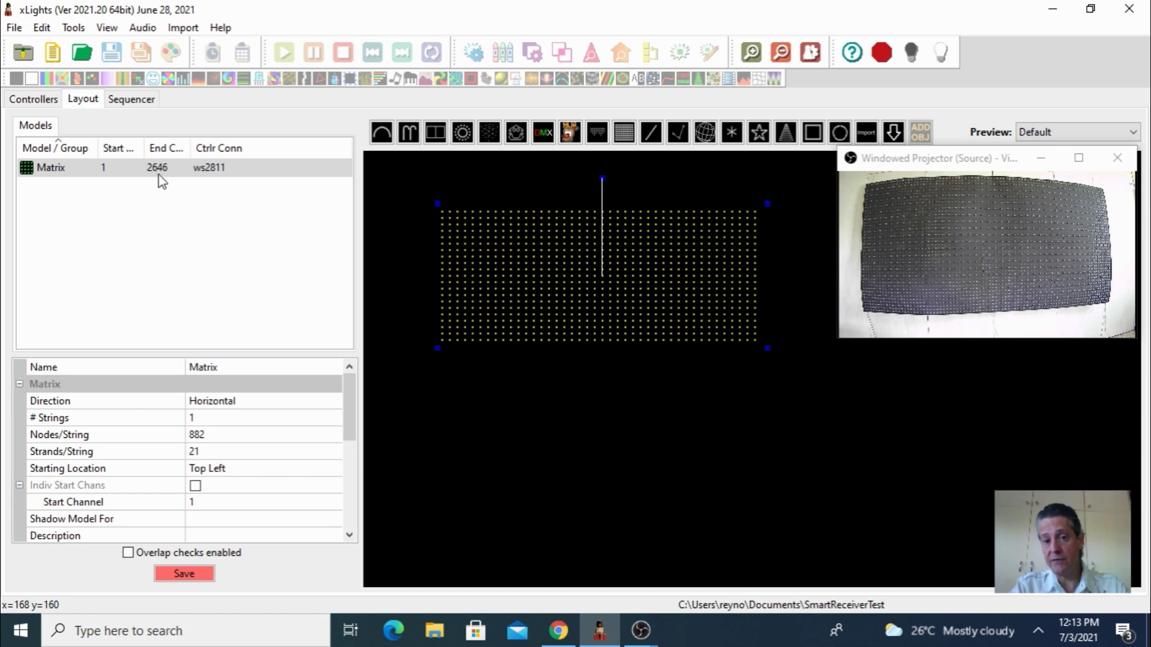
pyautogui.click(559, 632)
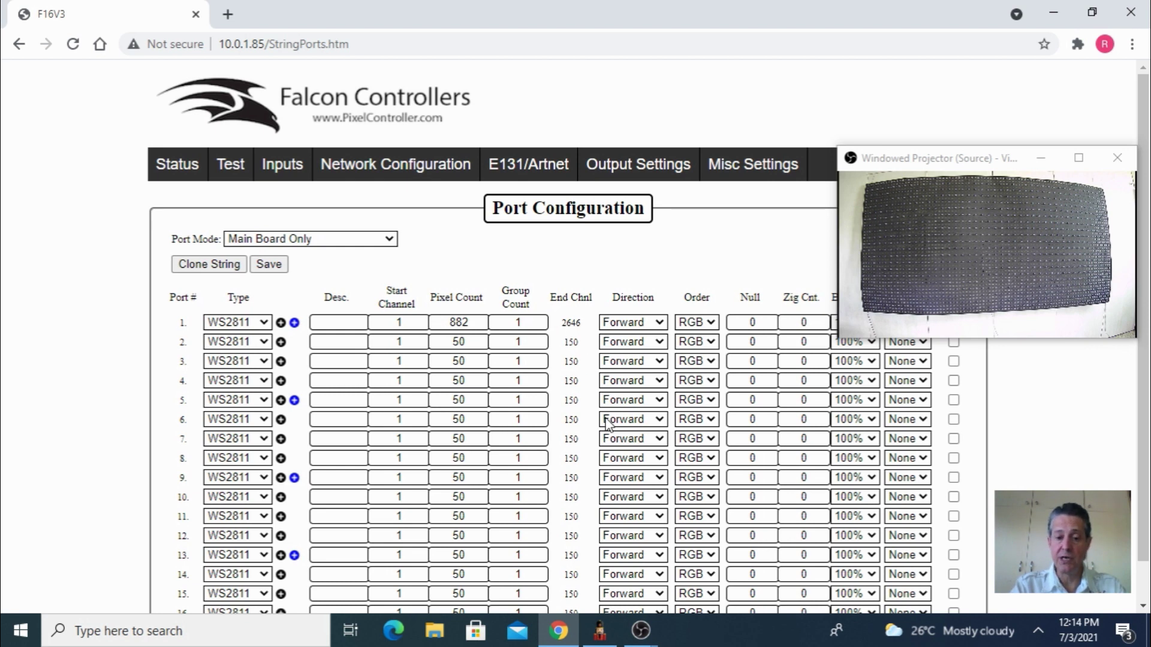
pyautogui.click(600, 631)
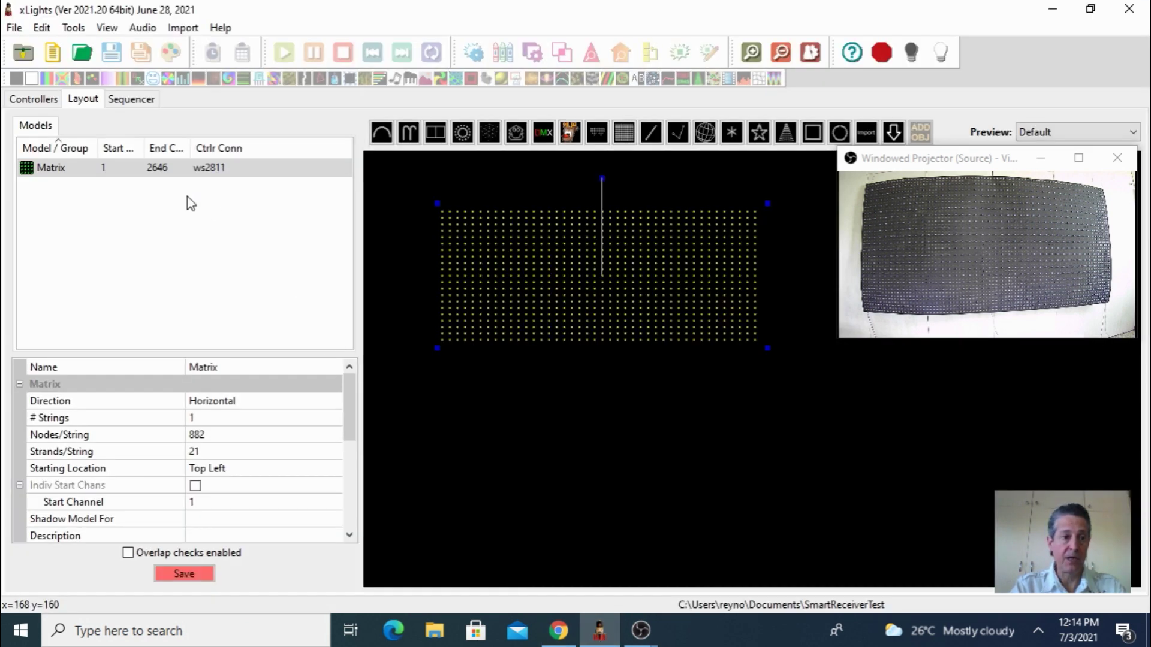
pyautogui.moveTo(156, 172)
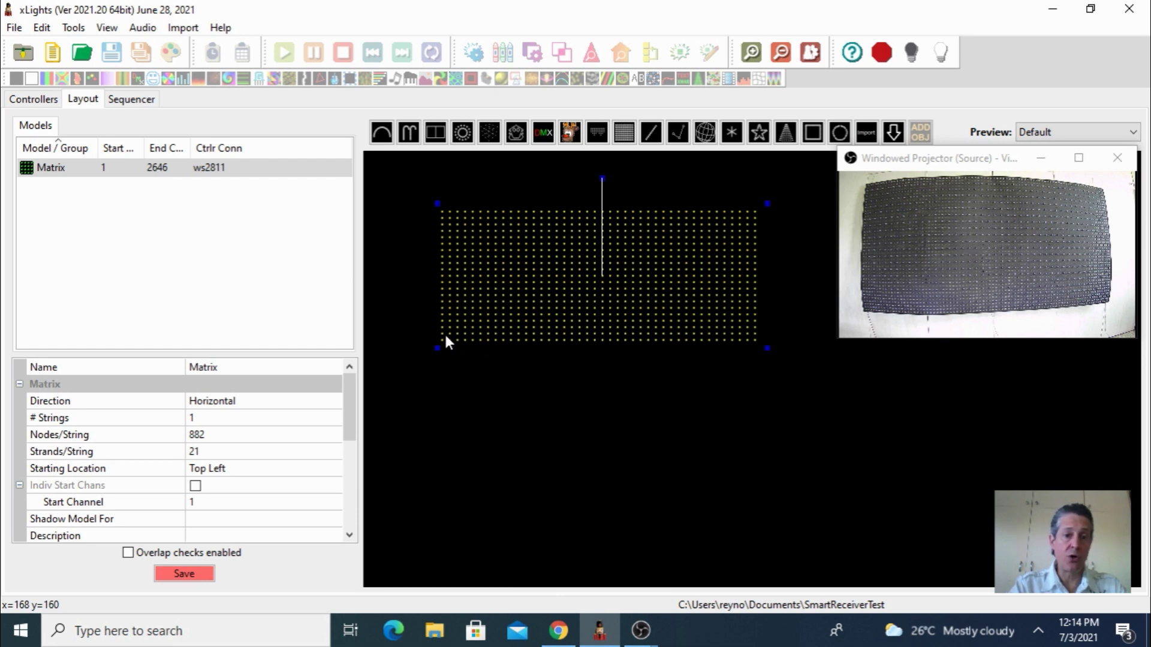
# Create a new animation sequence at 20fps (50ms), with the camera preview window moved clear of the sequencer
pyautogui.click(131, 101)
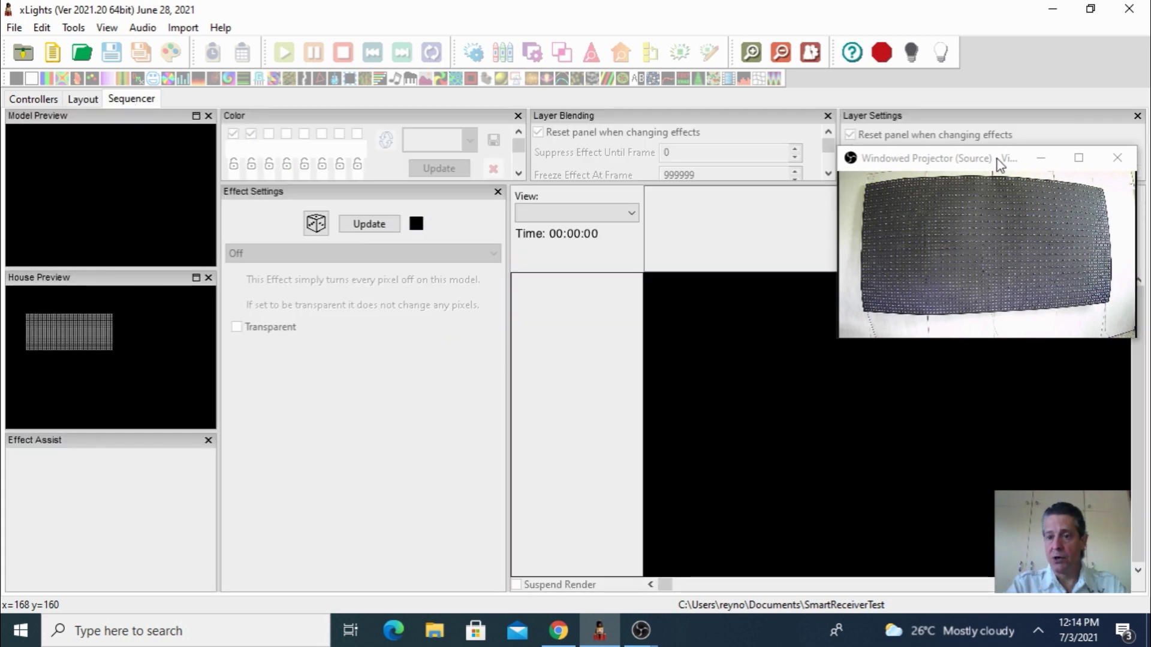
pyautogui.moveTo(1000, 162); pyautogui.dragTo(1010, 108)
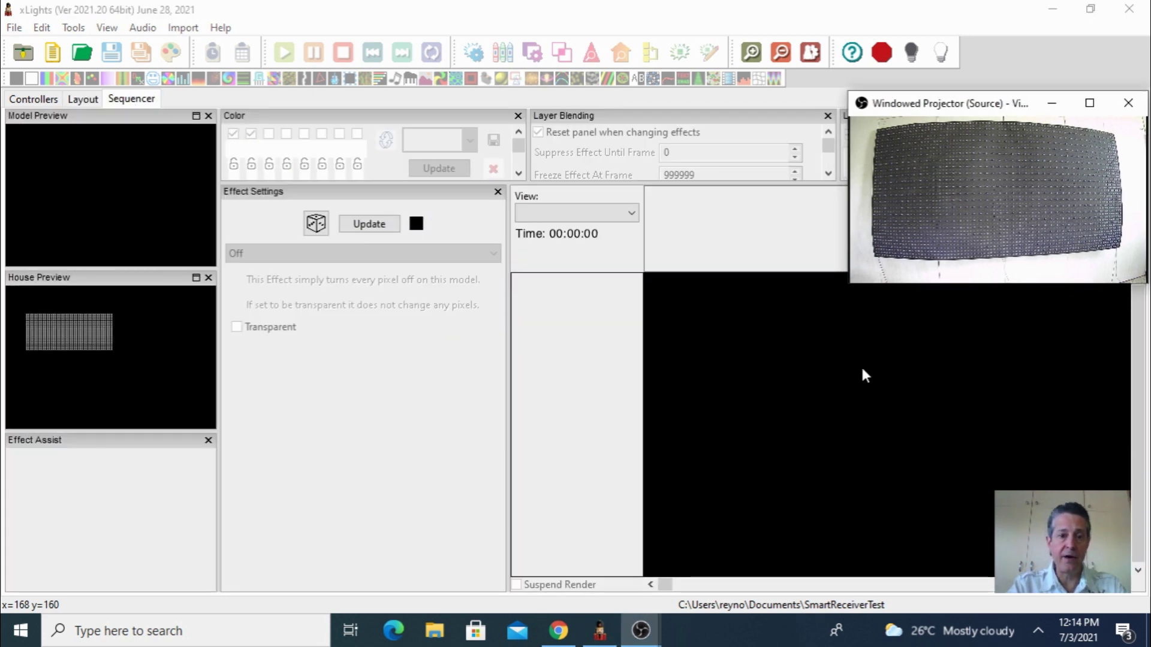
pyautogui.click(52, 59)
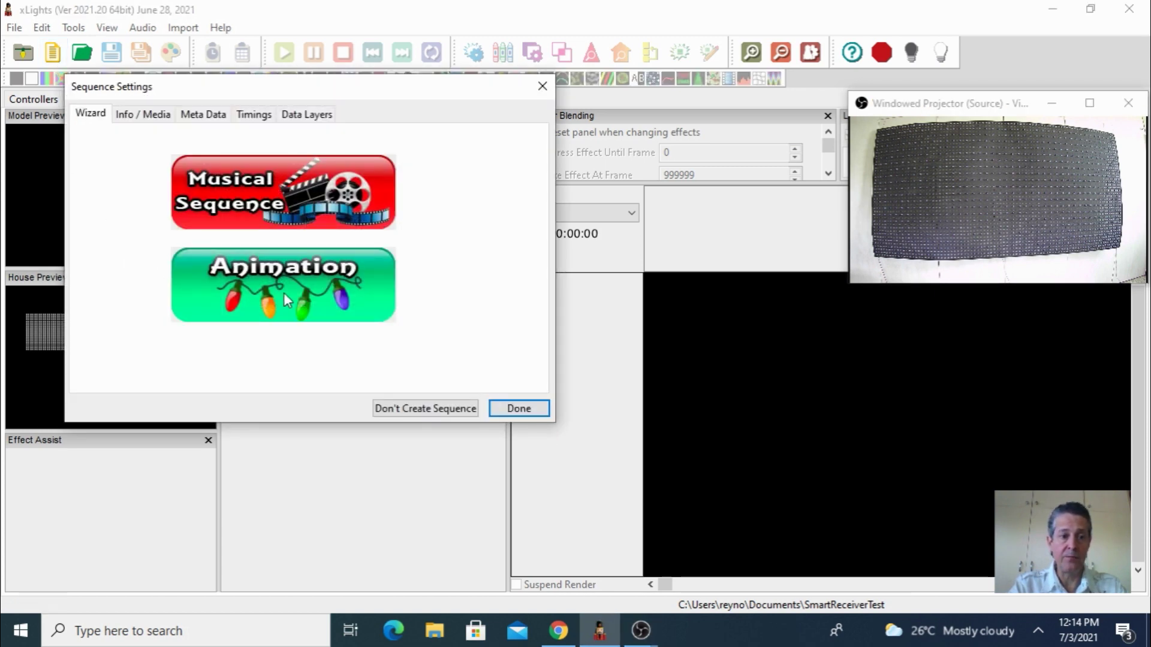
pyautogui.click(266, 300)
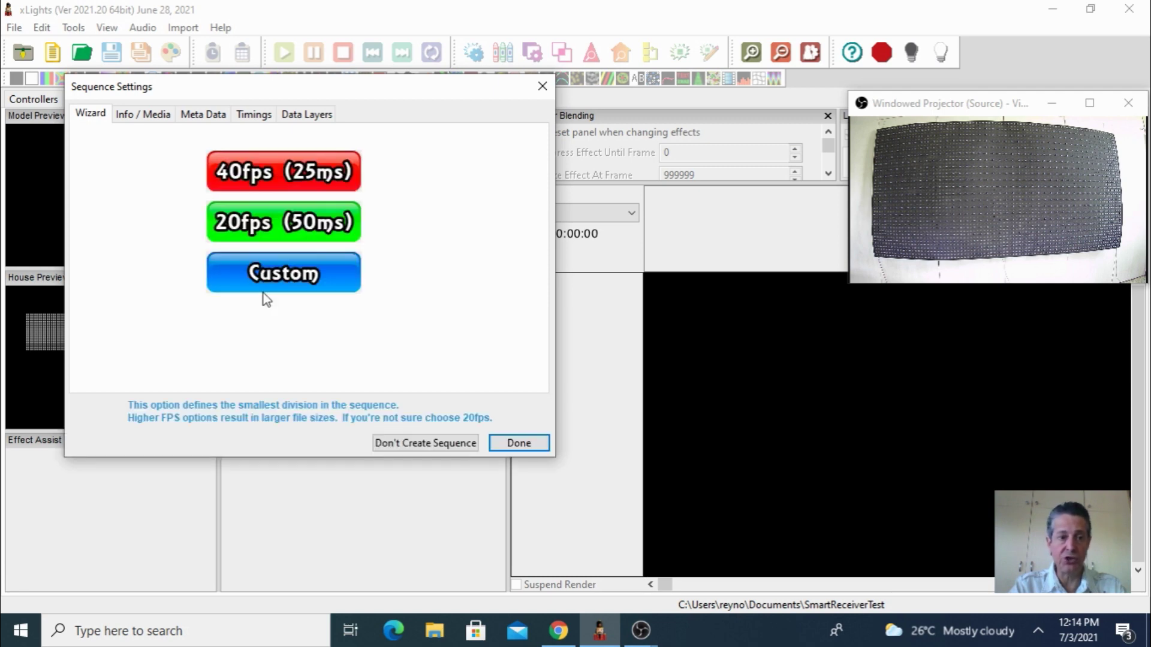
pyautogui.click(263, 234)
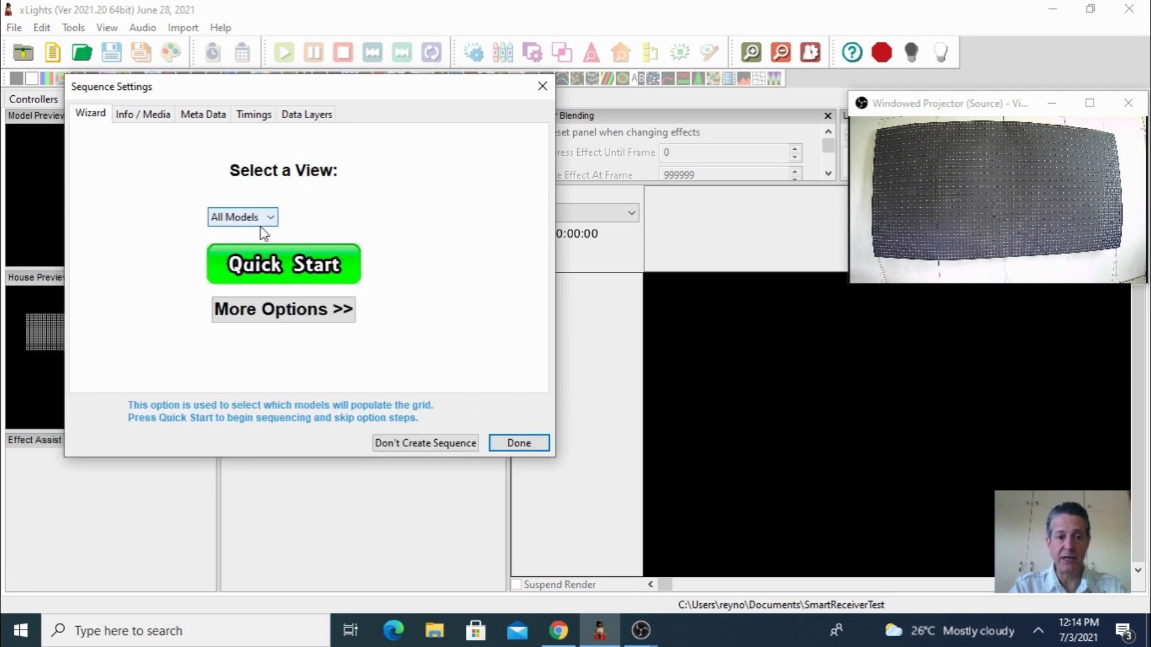
pyautogui.click(519, 443)
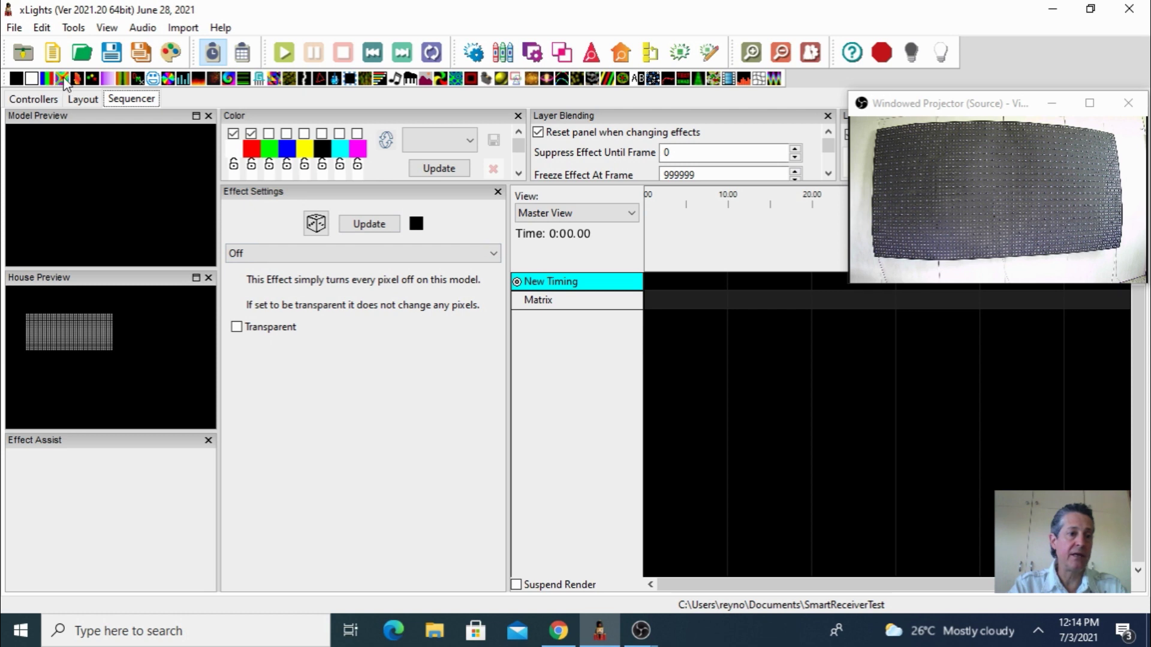
# Add a Butterfly effect to the Matrix row from about 0.2 to 19.5 seconds and turn on output to the lights
pyautogui.moveTo(61, 78)
pyautogui.mouseDown()
pyautogui.moveTo(655, 312)
pyautogui.moveTo(652, 302)
pyautogui.moveTo(808, 316)
pyautogui.mouseUp()
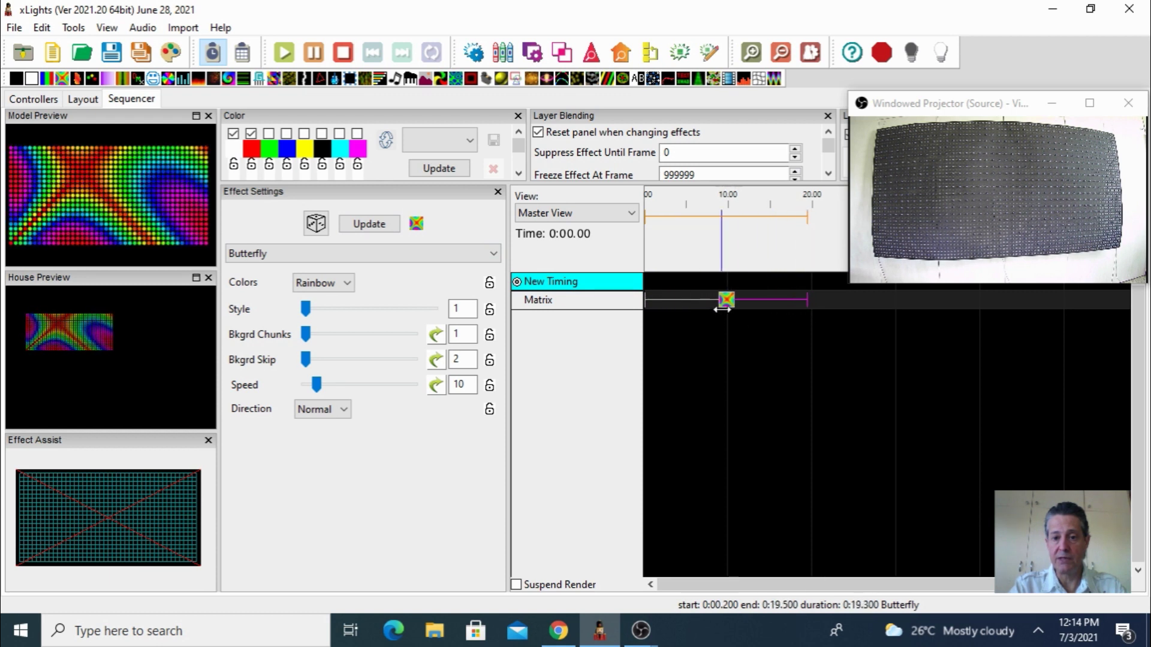
pyautogui.click(728, 303)
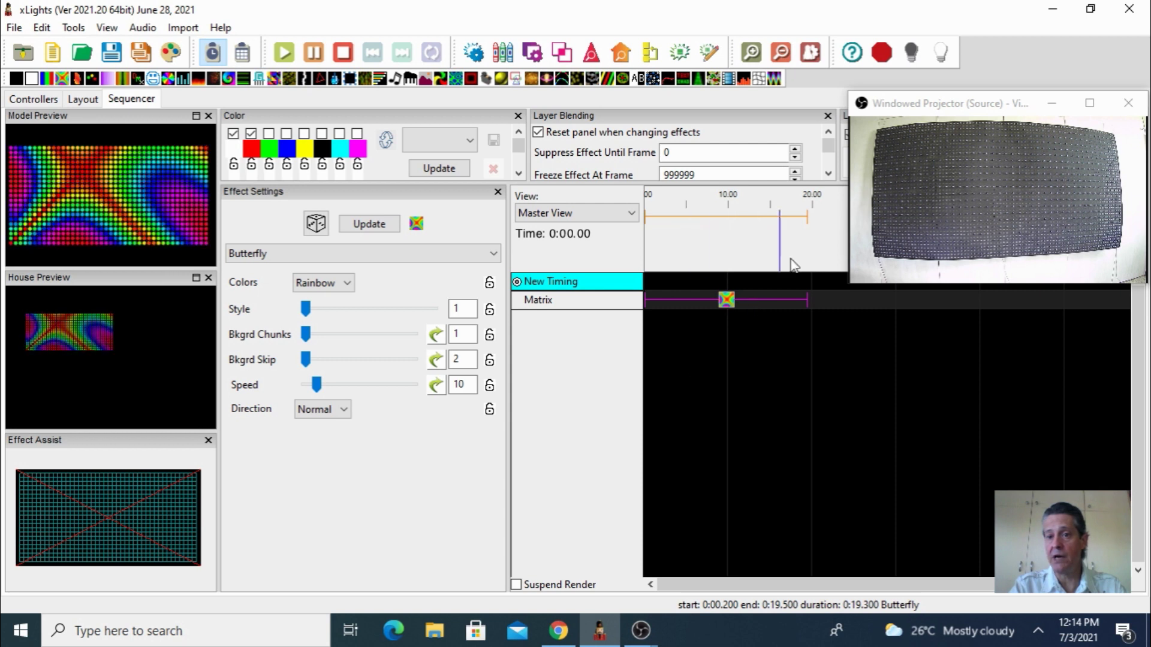
pyautogui.click(942, 54)
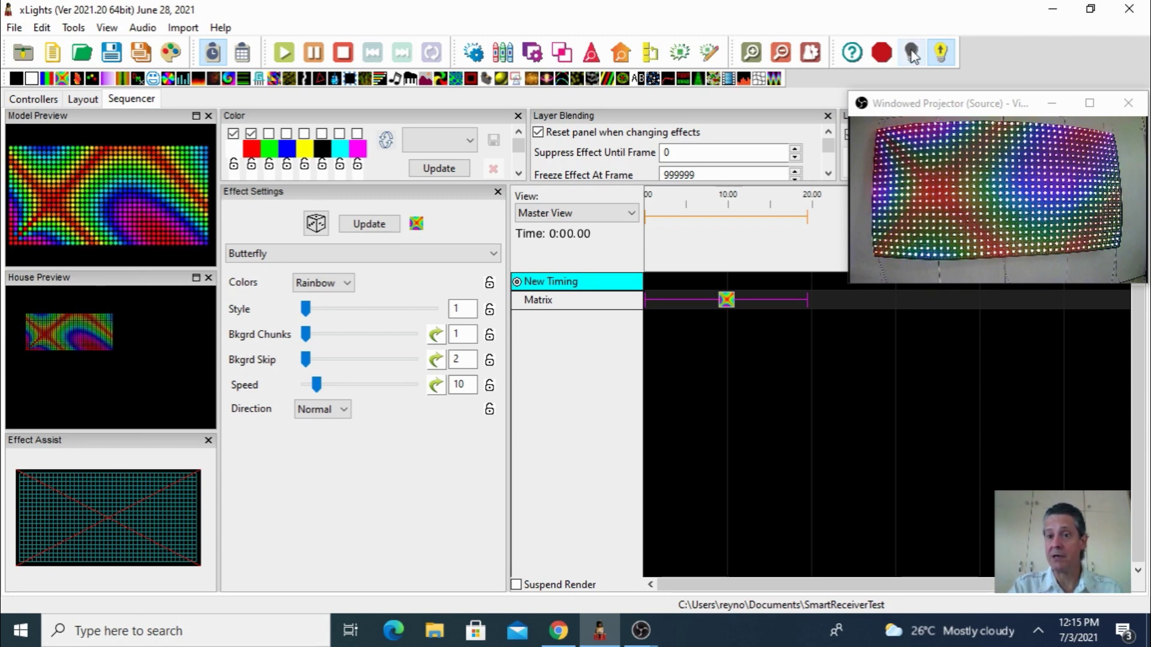
# Turn off output to the lights and delete the Butterfly effect from the Matrix row
pyautogui.click(912, 54)
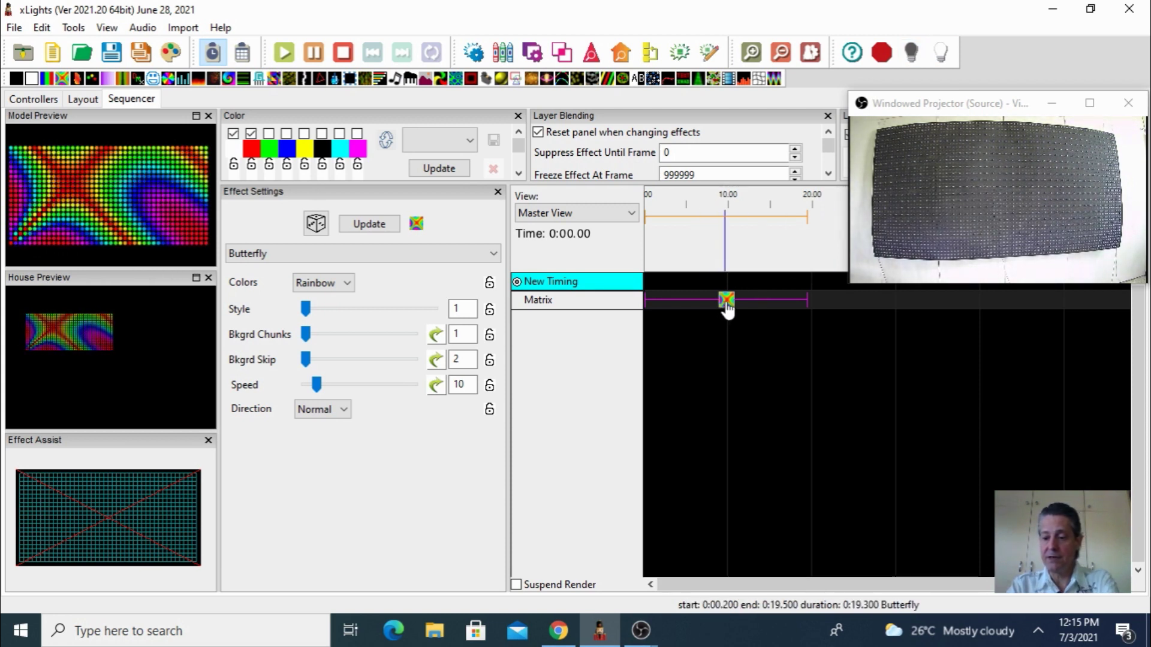
pyautogui.press('Delete')
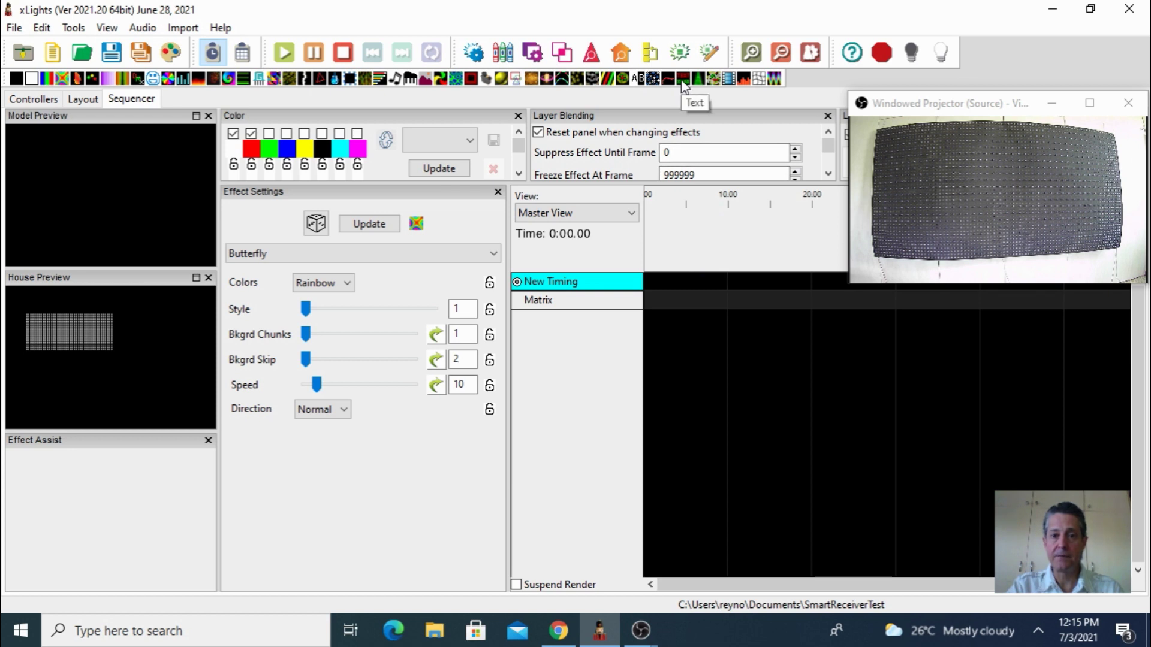
# Place a Text effect on the Matrix row from about 0.5 to 22.2 seconds with the text "Merry Christmas"
pyautogui.moveTo(682, 83); pyautogui.dragTo(831, 302)
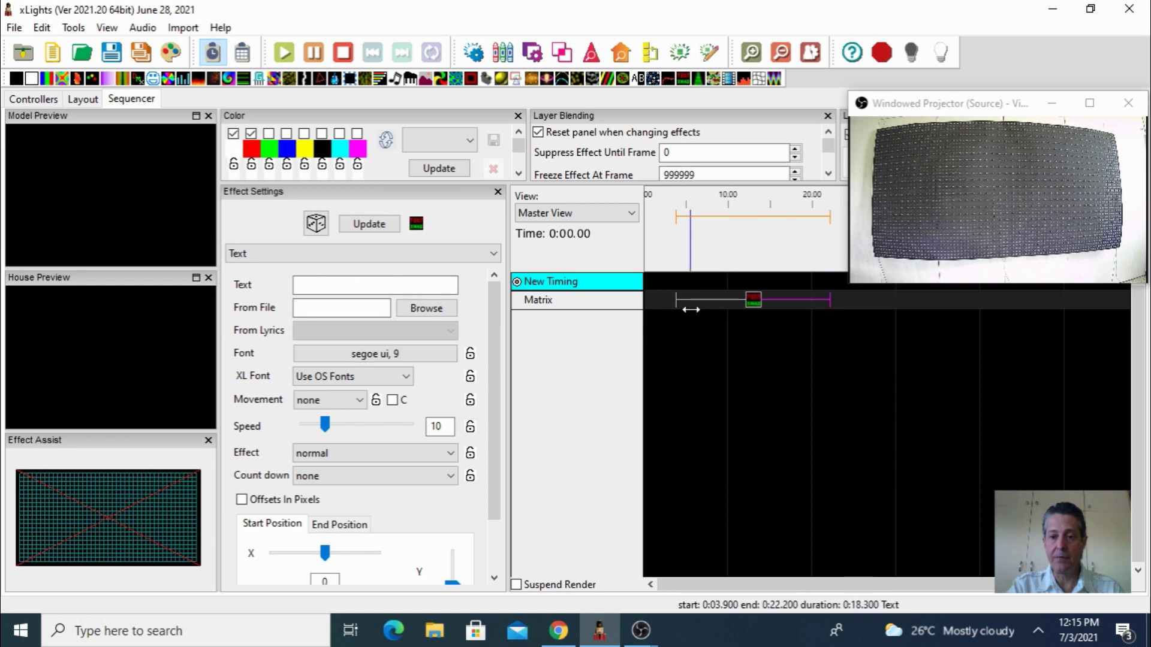
pyautogui.moveTo(690, 310); pyautogui.dragTo(648, 308)
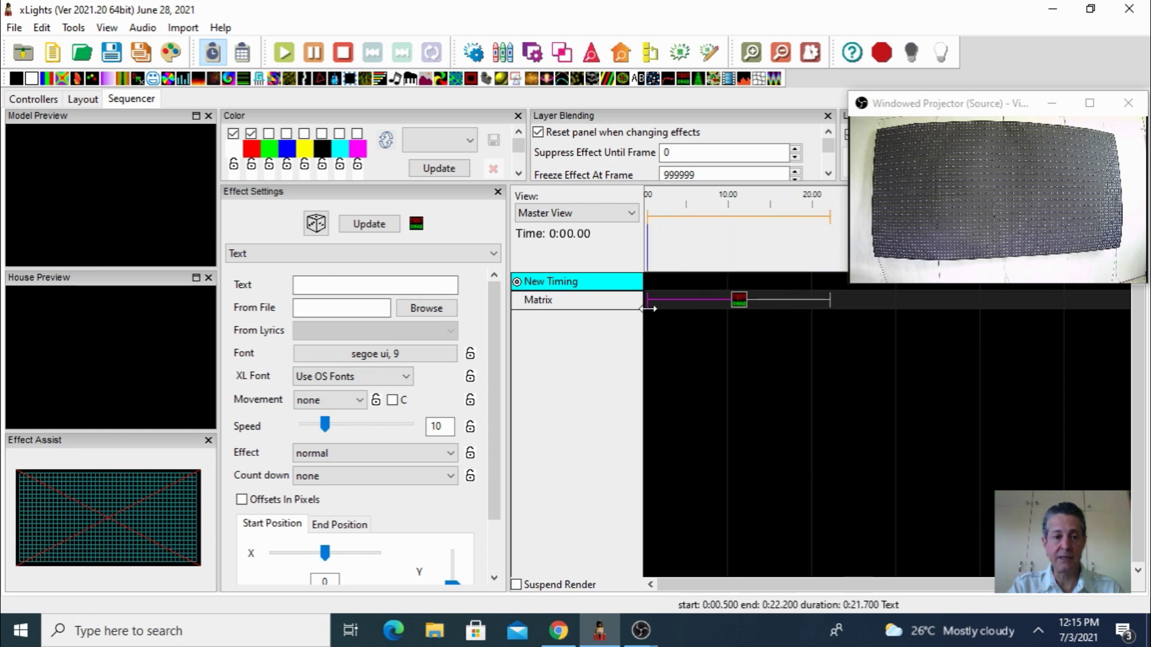
pyautogui.click(327, 287)
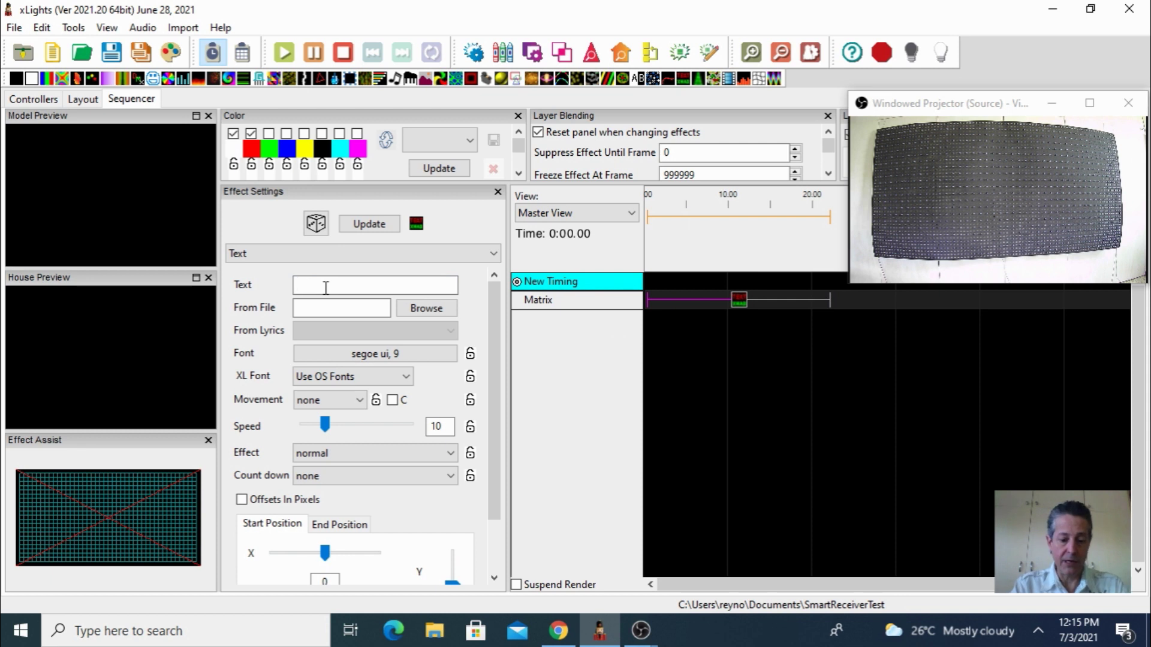
pyautogui.write('Merry ')
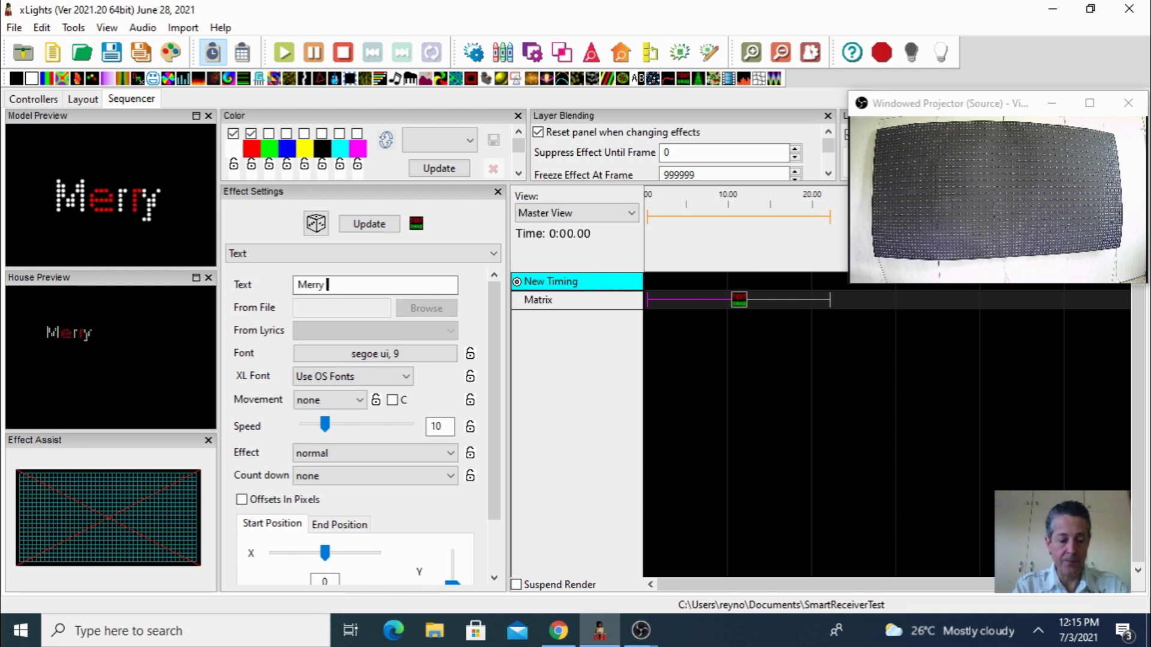
pyautogui.write('Chris')
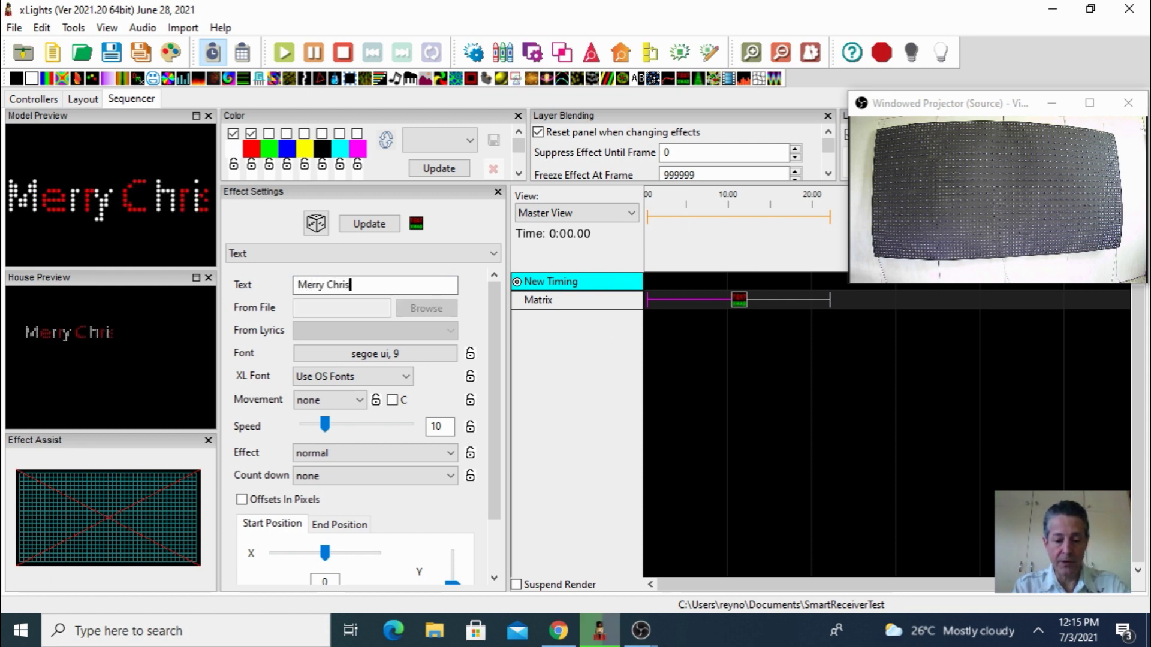
pyautogui.write('tmas')
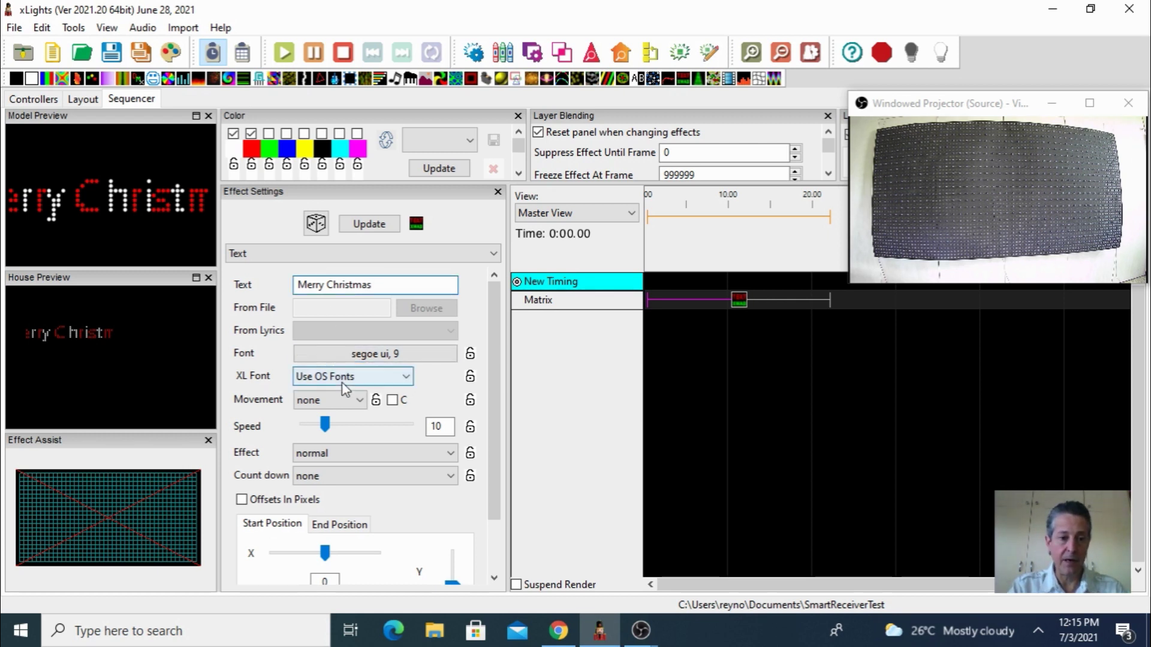
# Set the text effect's movement to left and turn on output to the lights
pyautogui.click(337, 401)
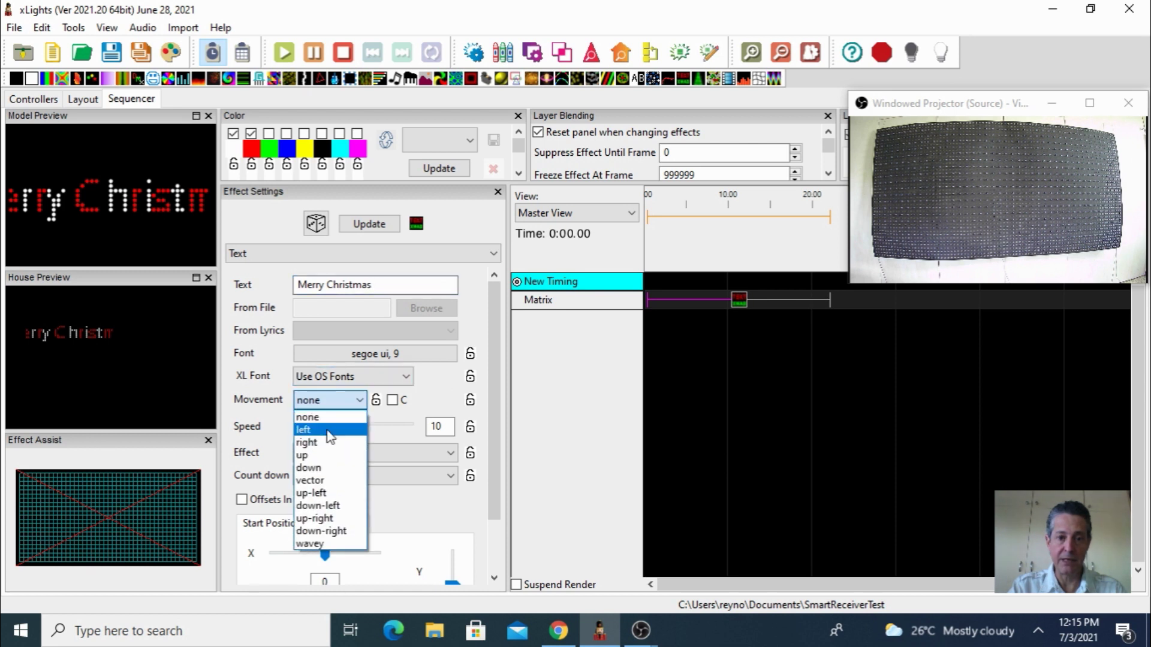
pyautogui.click(329, 430)
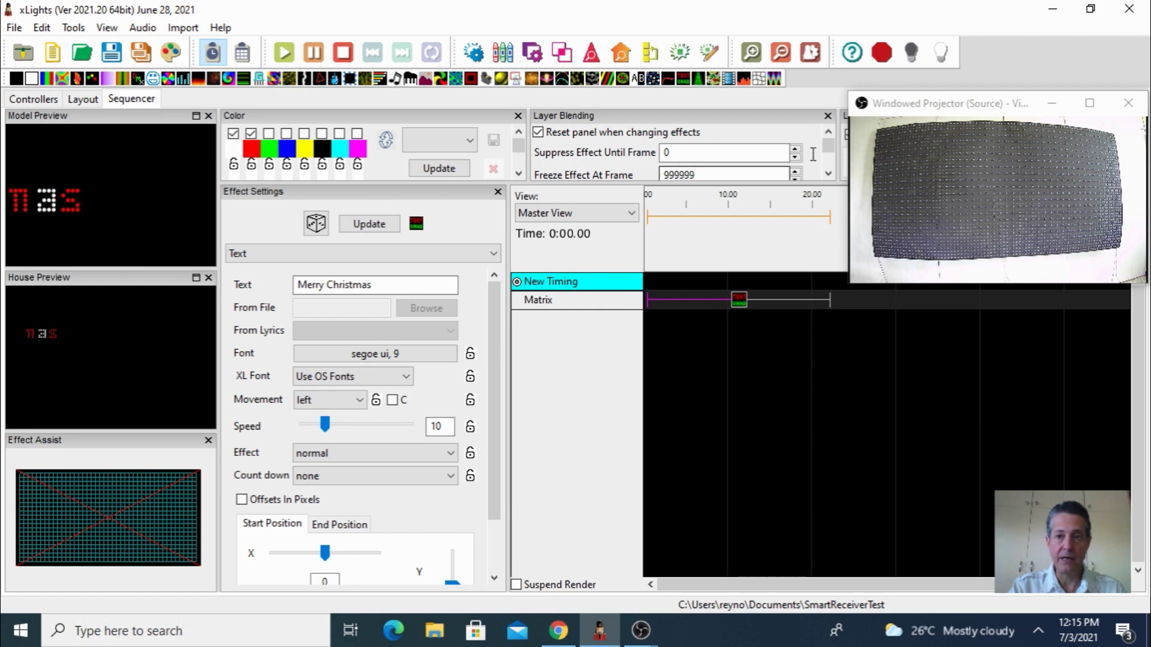
pyautogui.click(941, 55)
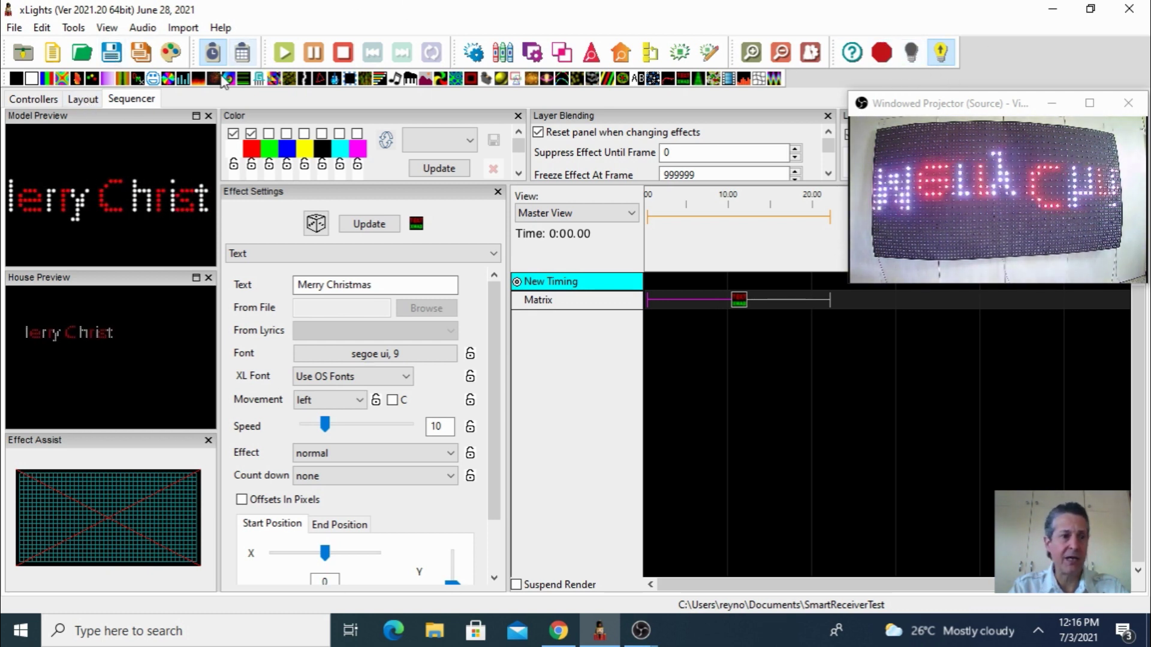
# Set the Matrix model's starting location to Bottom Left, save the layout and replay the text effect on the lights
pyautogui.click(85, 100)
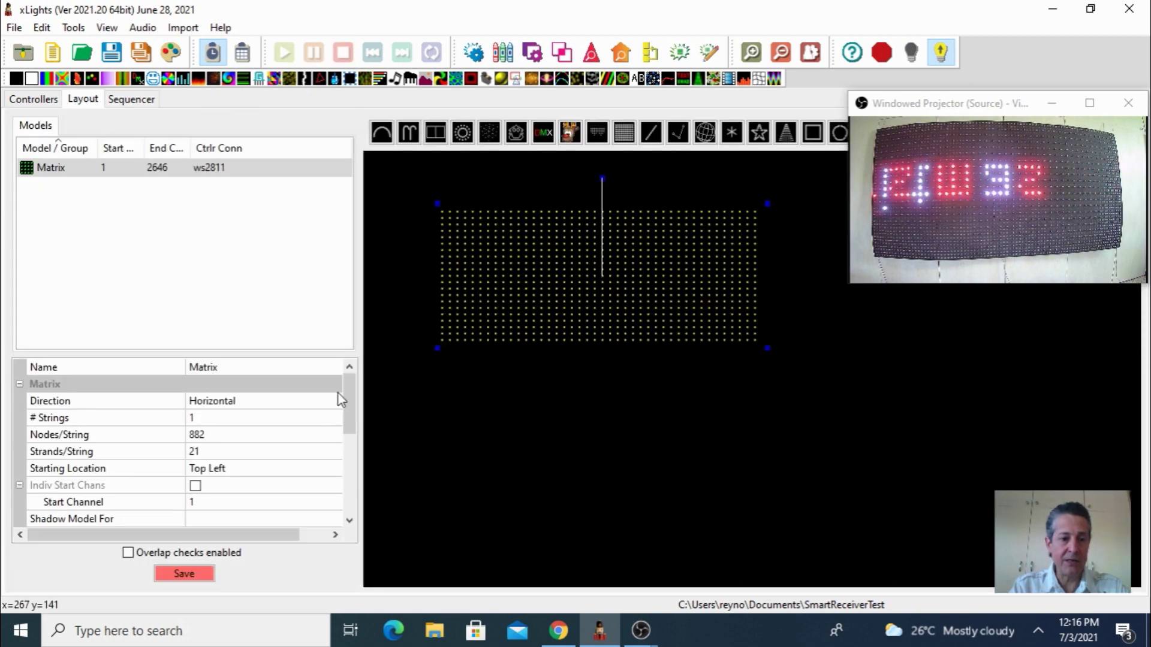
pyautogui.moveTo(352, 397)
pyautogui.mouseDown()
pyautogui.moveTo(348, 467)
pyautogui.moveTo(344, 399)
pyautogui.mouseUp()
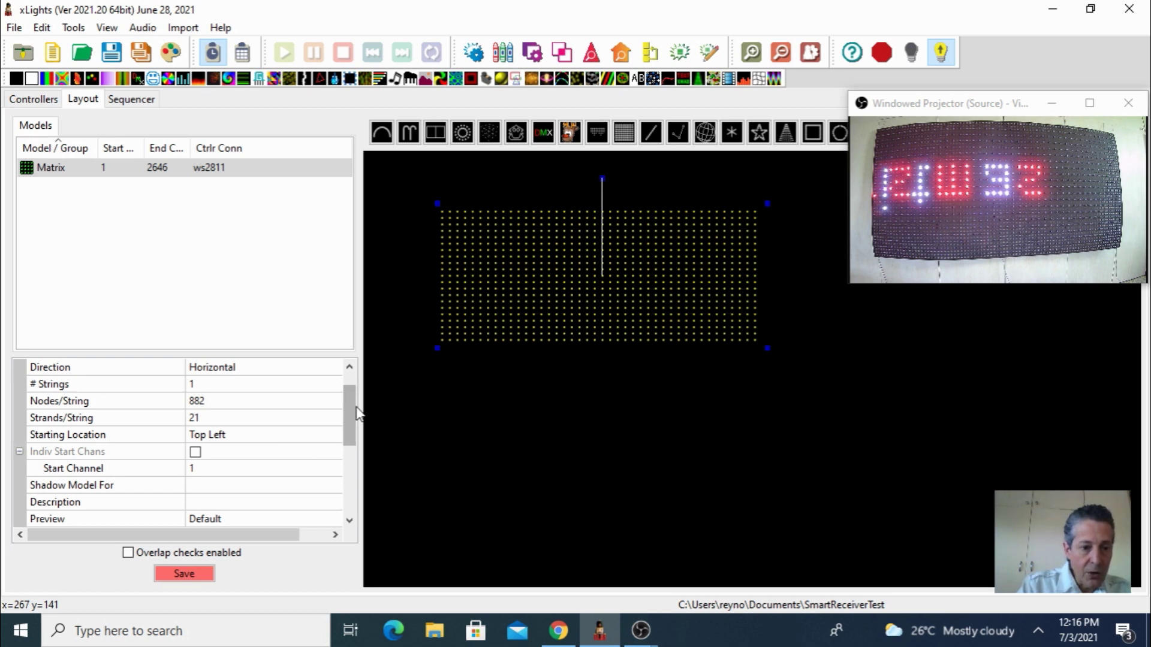
pyautogui.click(221, 436)
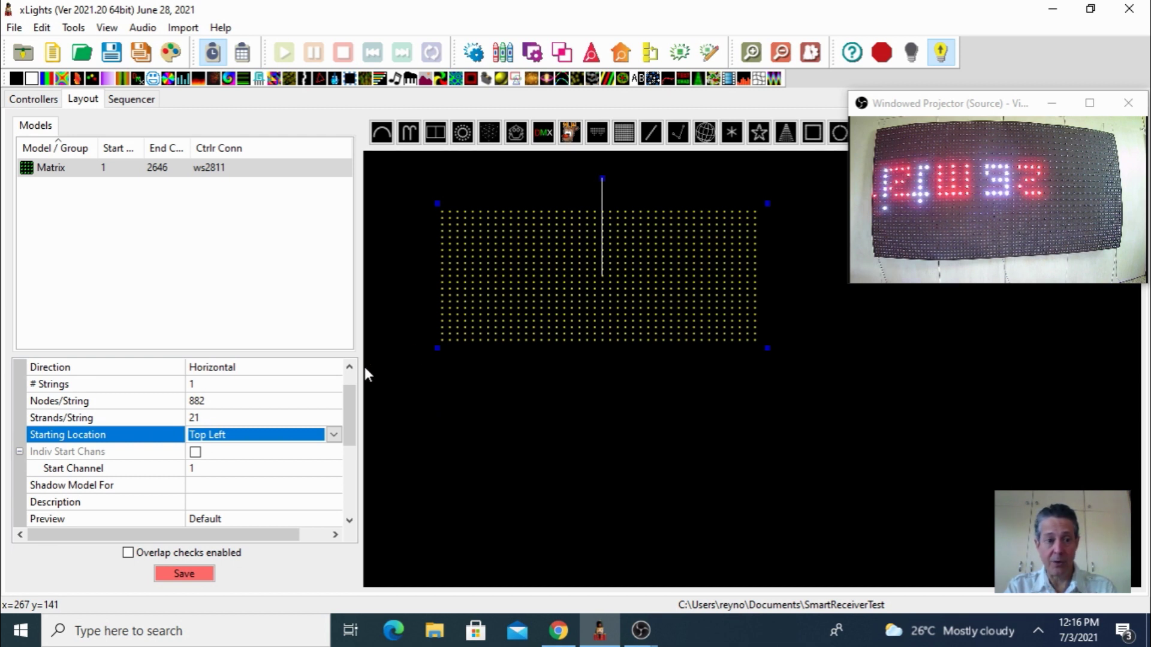
pyautogui.click(305, 441)
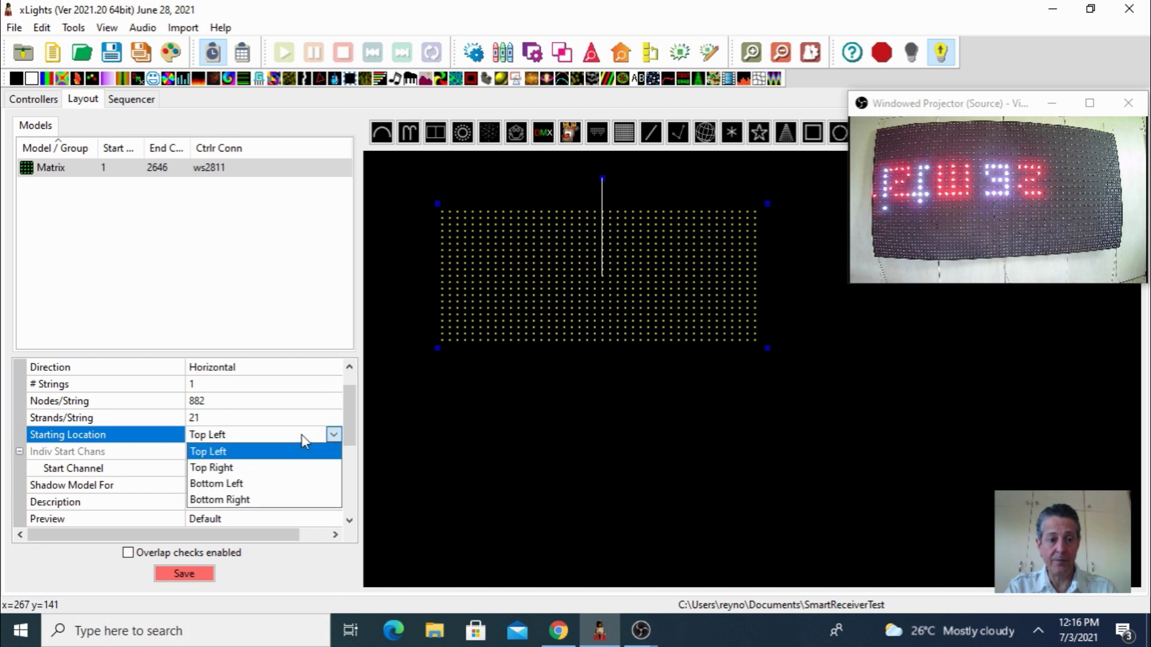
pyautogui.click(280, 485)
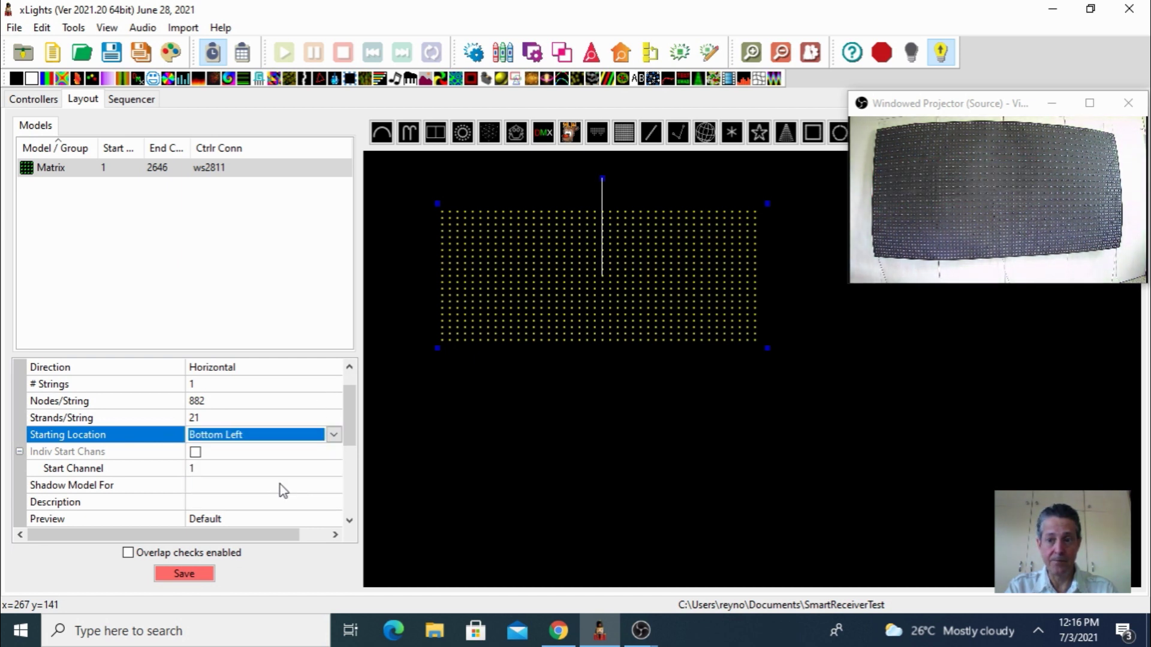
pyautogui.click(200, 573)
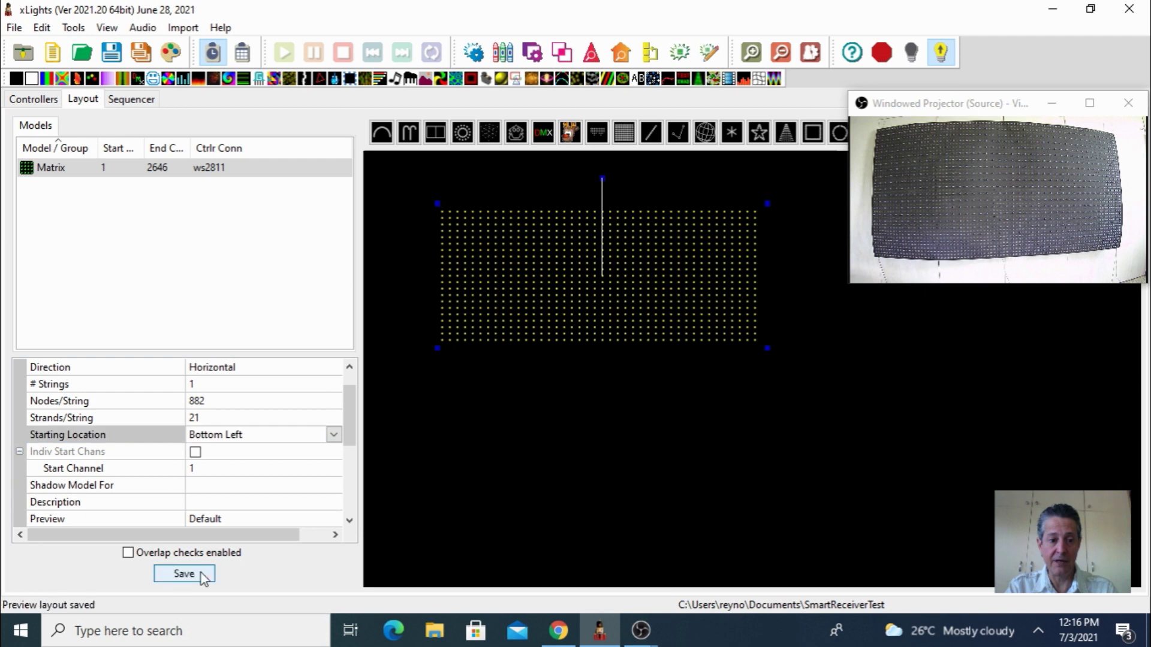
pyautogui.click(132, 100)
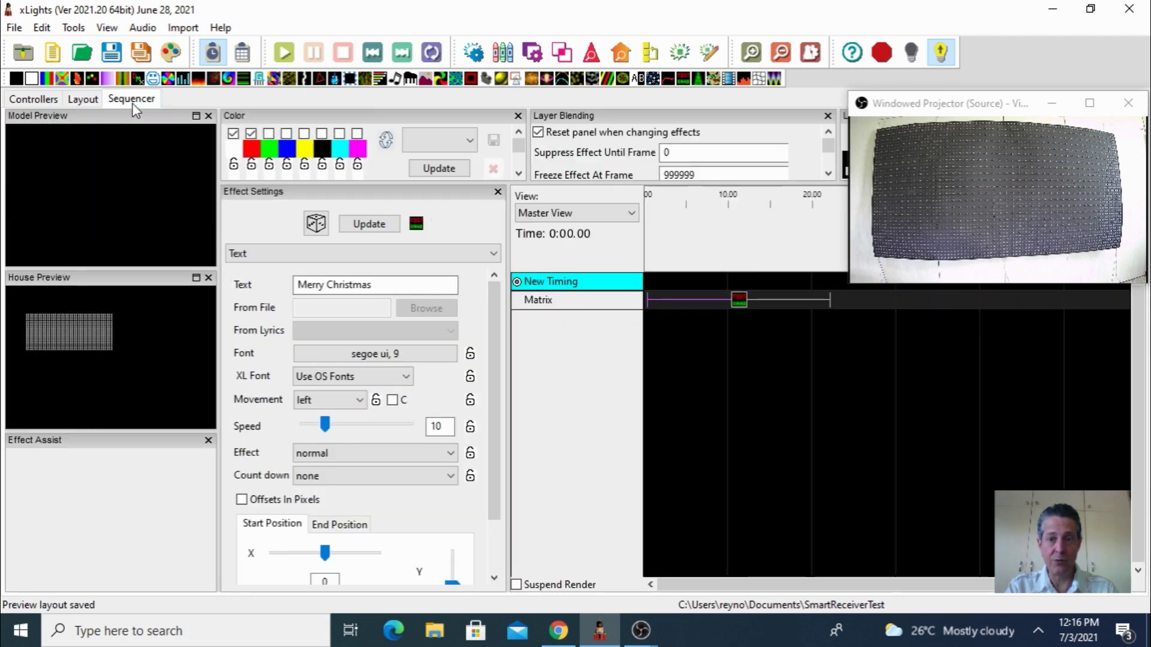
pyautogui.click(741, 301)
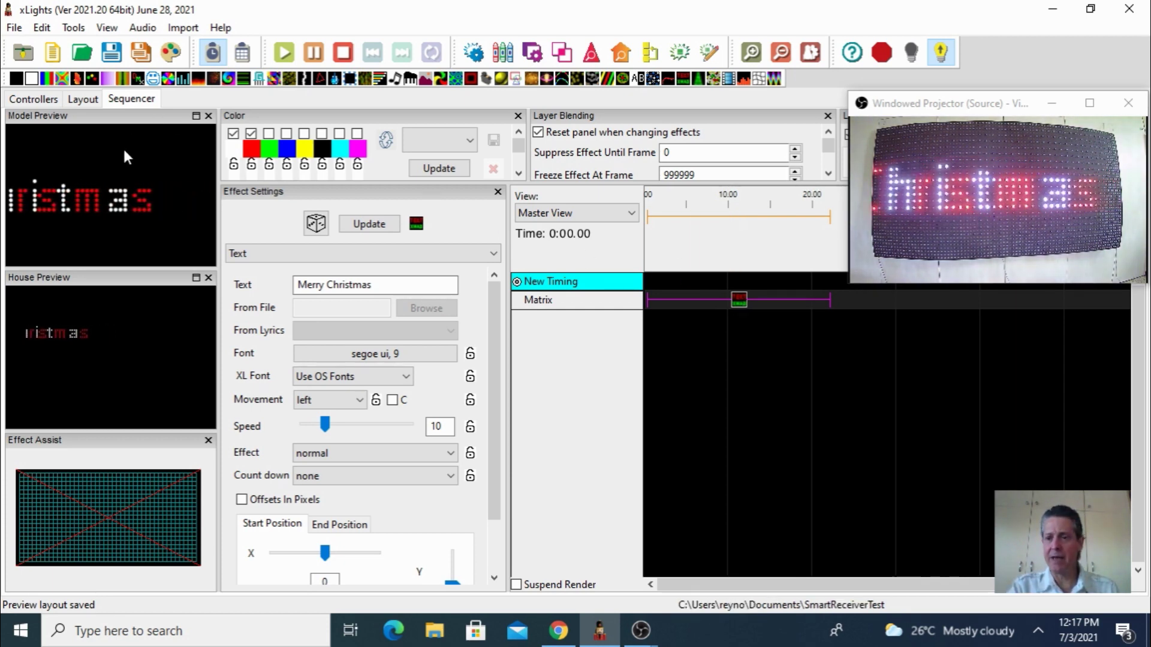
# Try Top Right as the Matrix model's starting location, saving the layout and replaying the text effect
pyautogui.click(84, 100)
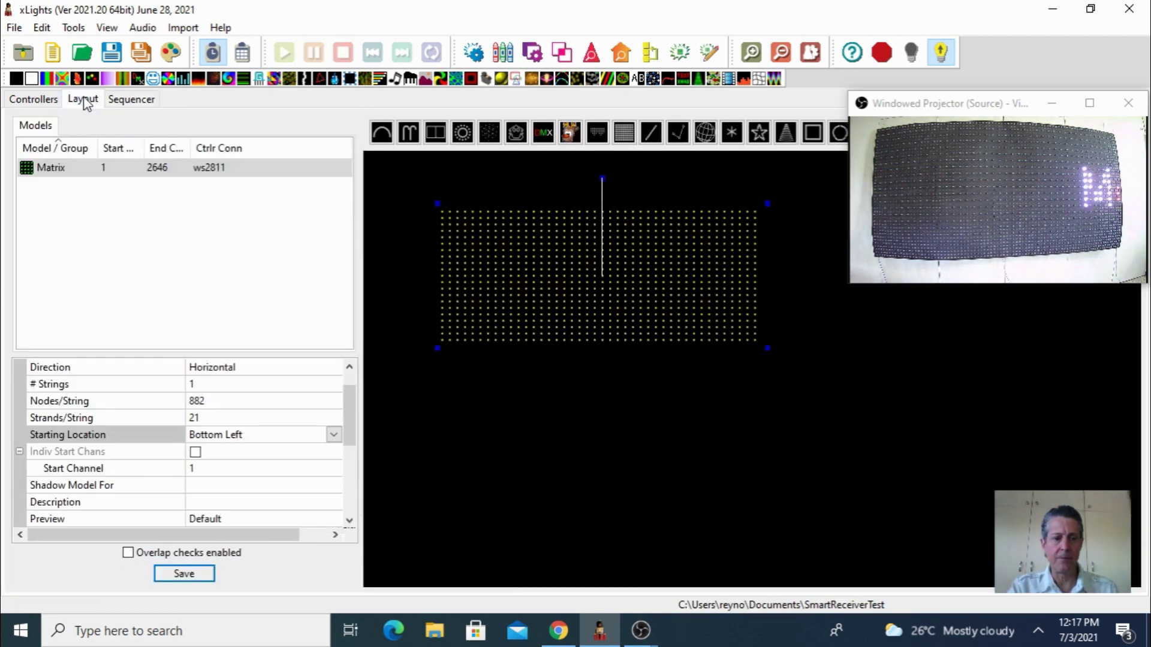
pyautogui.click(243, 437)
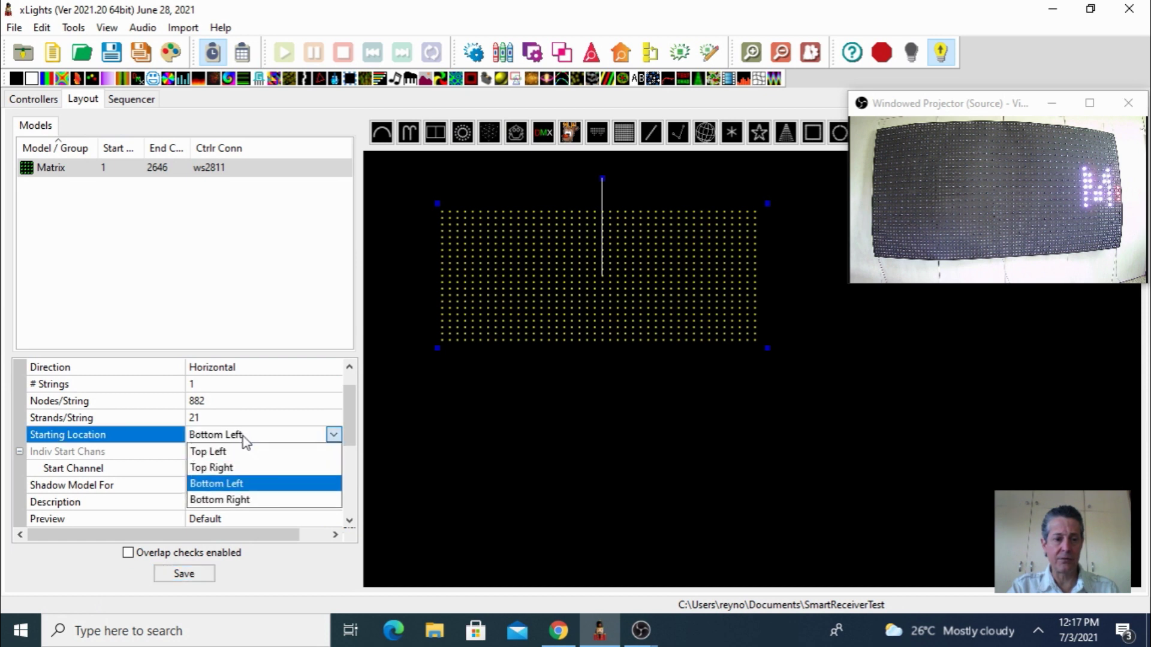
pyautogui.click(233, 468)
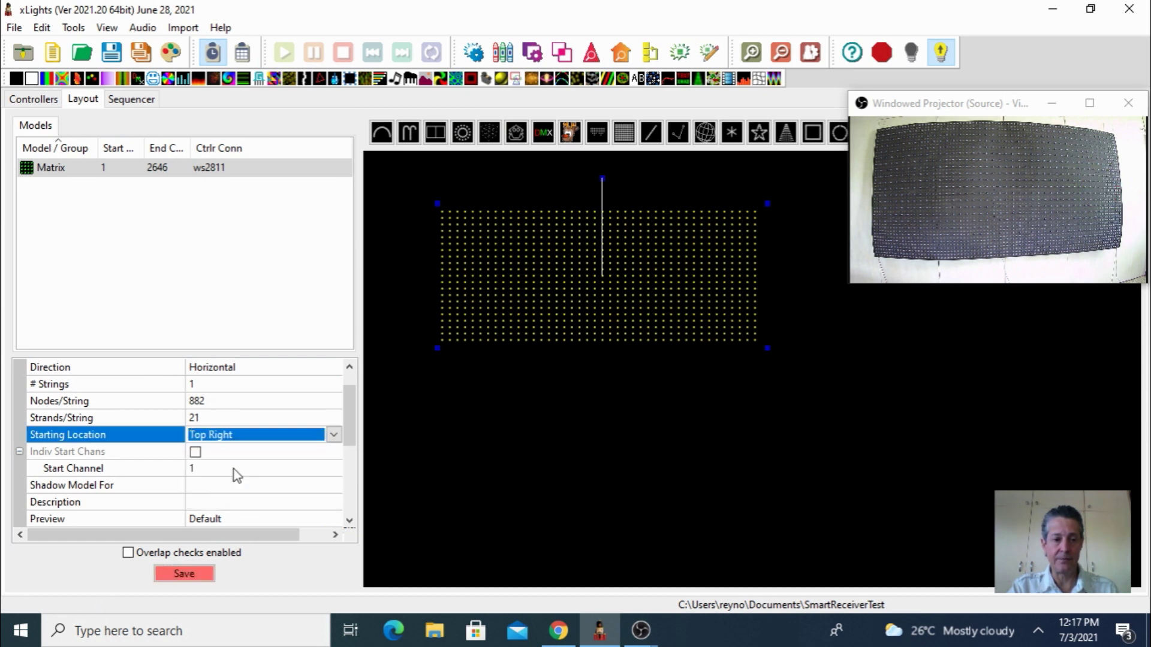
pyautogui.click(184, 573)
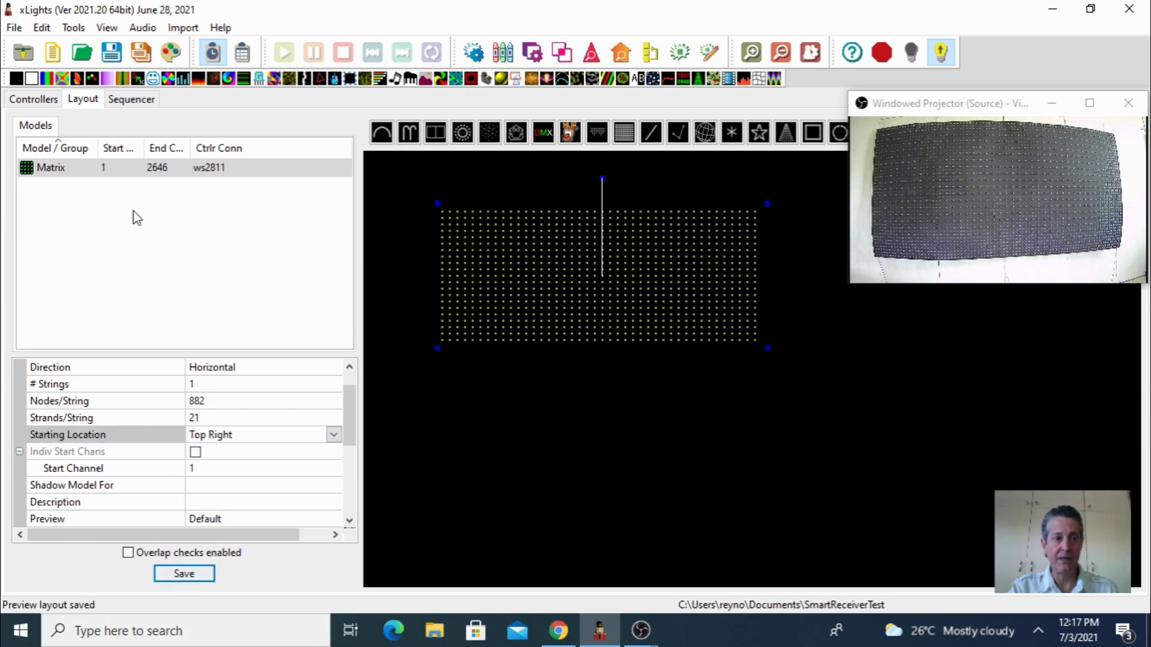
pyautogui.click(131, 99)
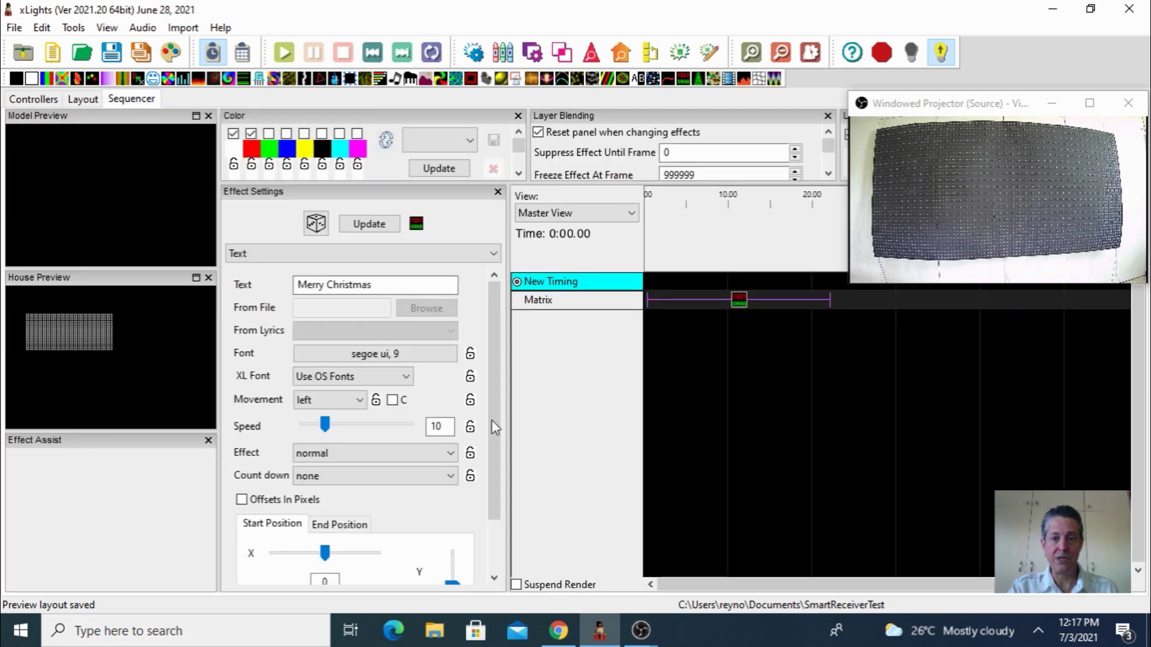
pyautogui.click(741, 301)
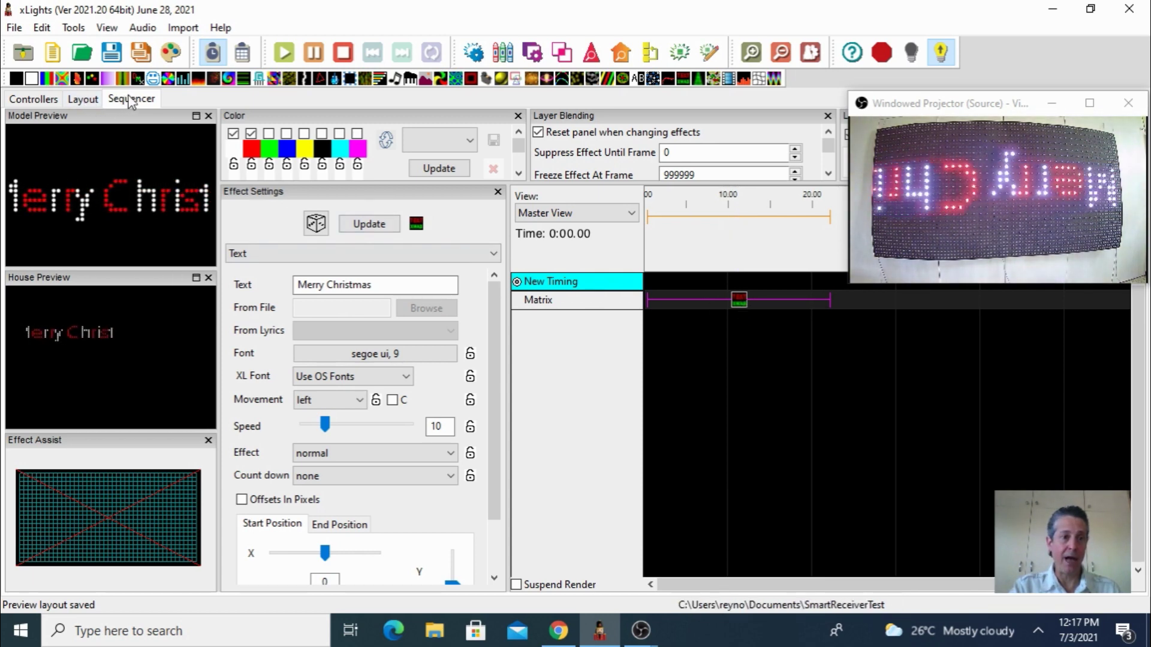
# Return the Matrix model's starting location to Bottom Left, save the layout and play the text effect again
pyautogui.click(83, 100)
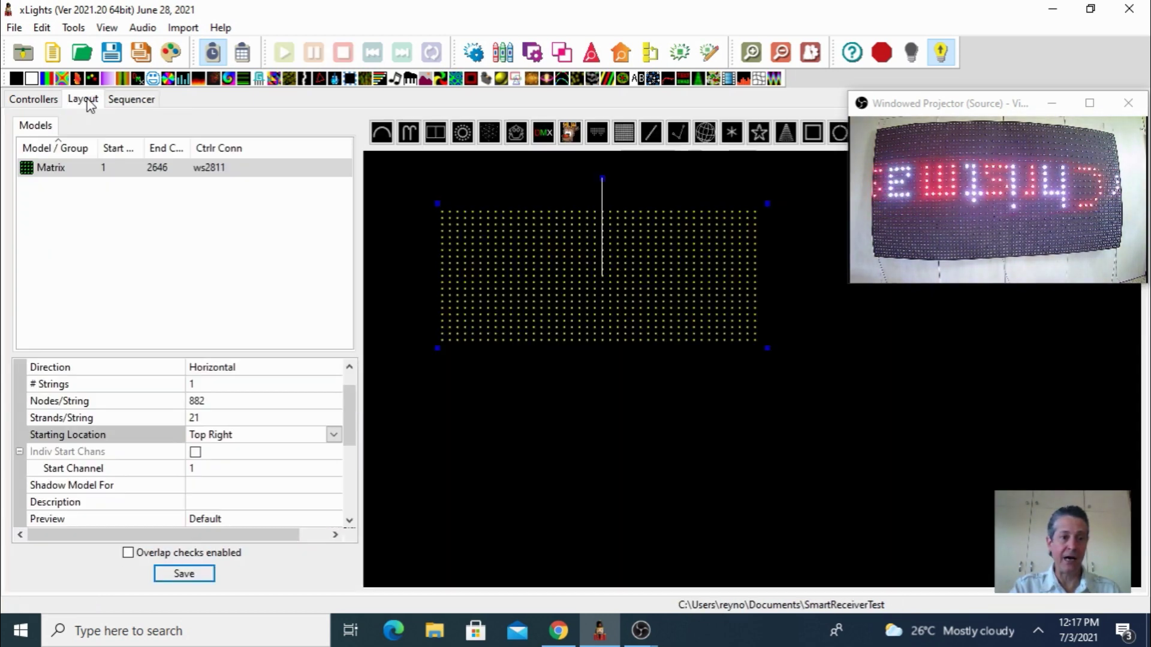
pyautogui.click(240, 438)
pyautogui.click(236, 480)
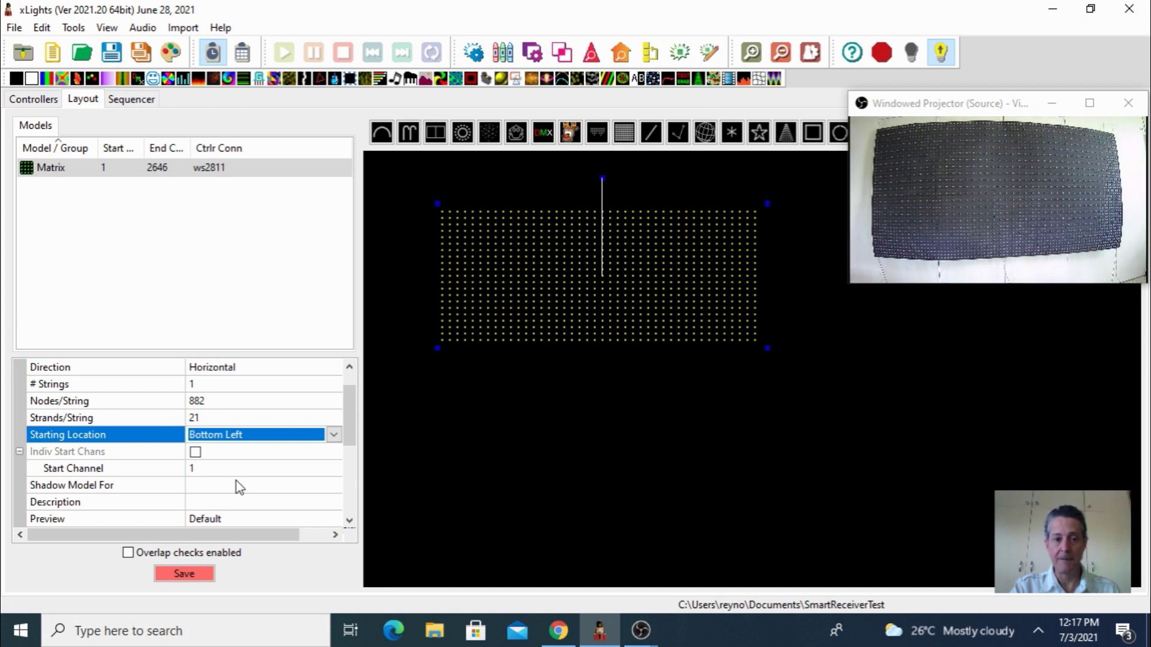
pyautogui.click(186, 576)
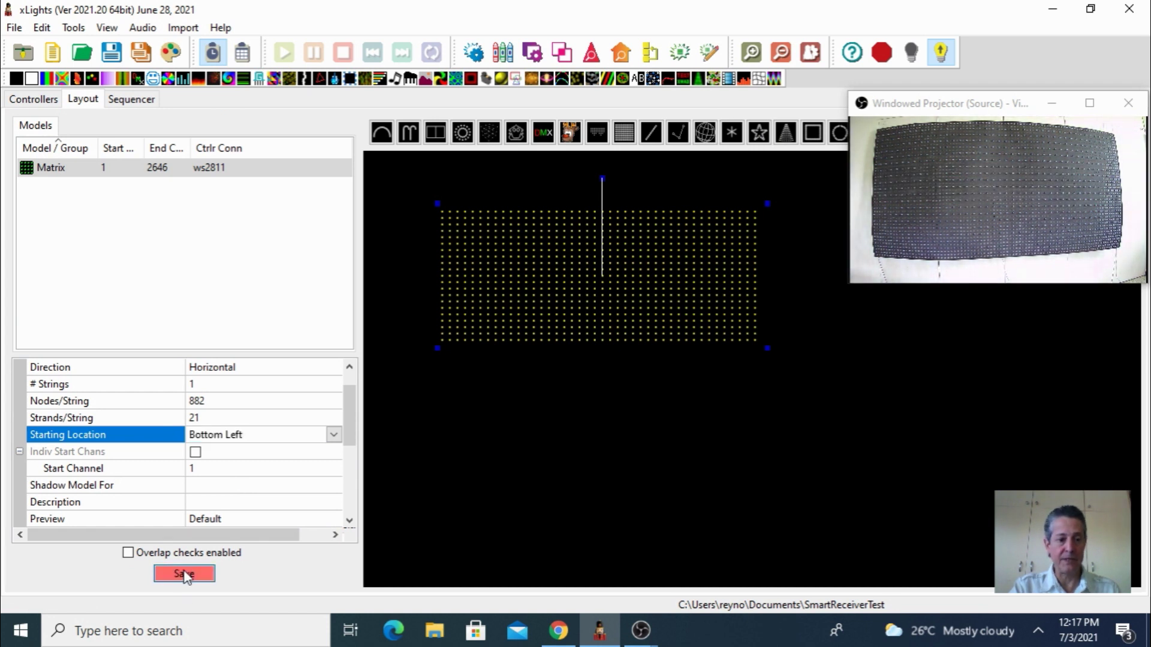
pyautogui.click(186, 575)
pyautogui.click(130, 99)
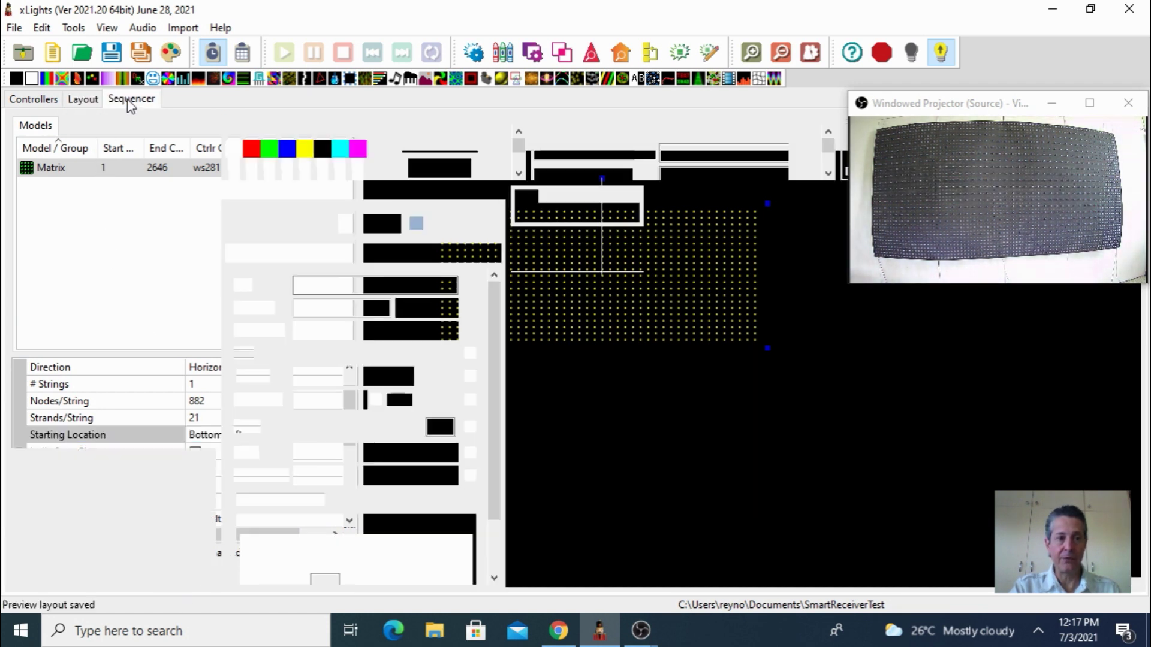
pyautogui.click(739, 300)
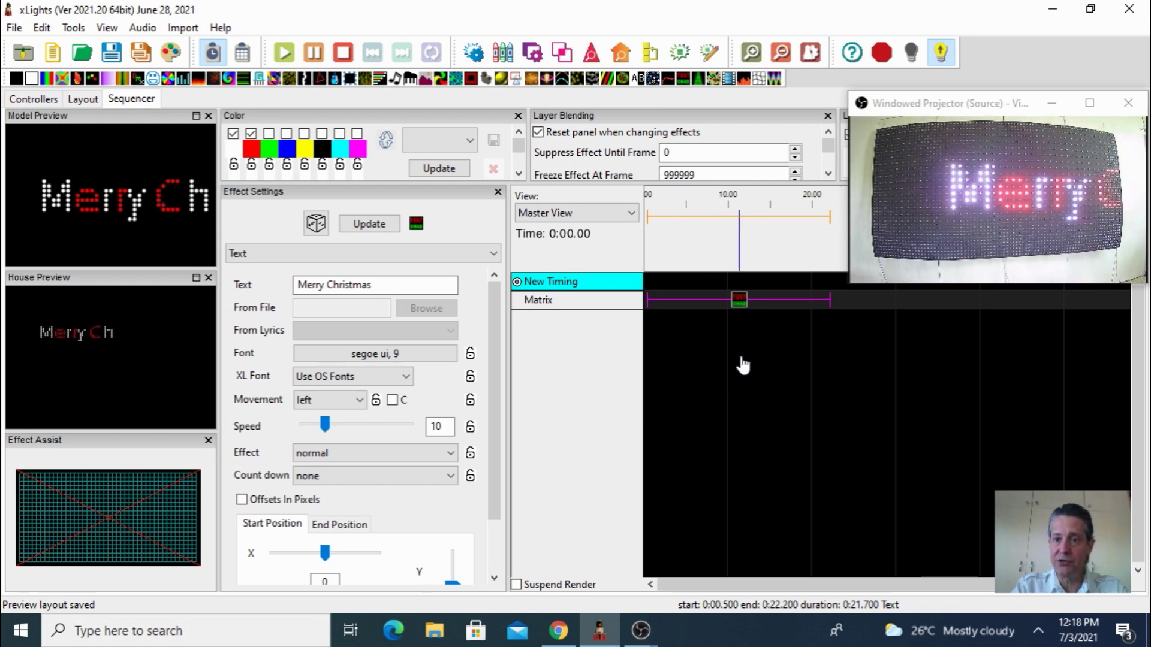
# With light output off, insert a layer below the Matrix row, place a Marquee effect on it from 0 to 22.5 seconds, and restore output
pyautogui.click(911, 55)
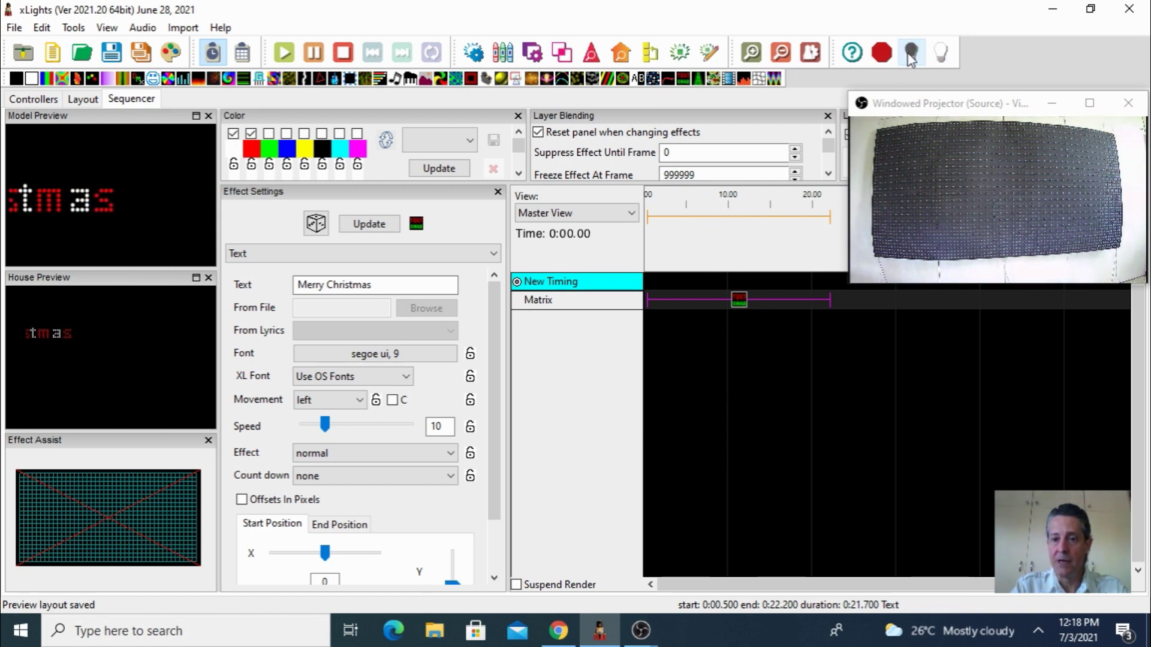
pyautogui.rightClick(581, 302)
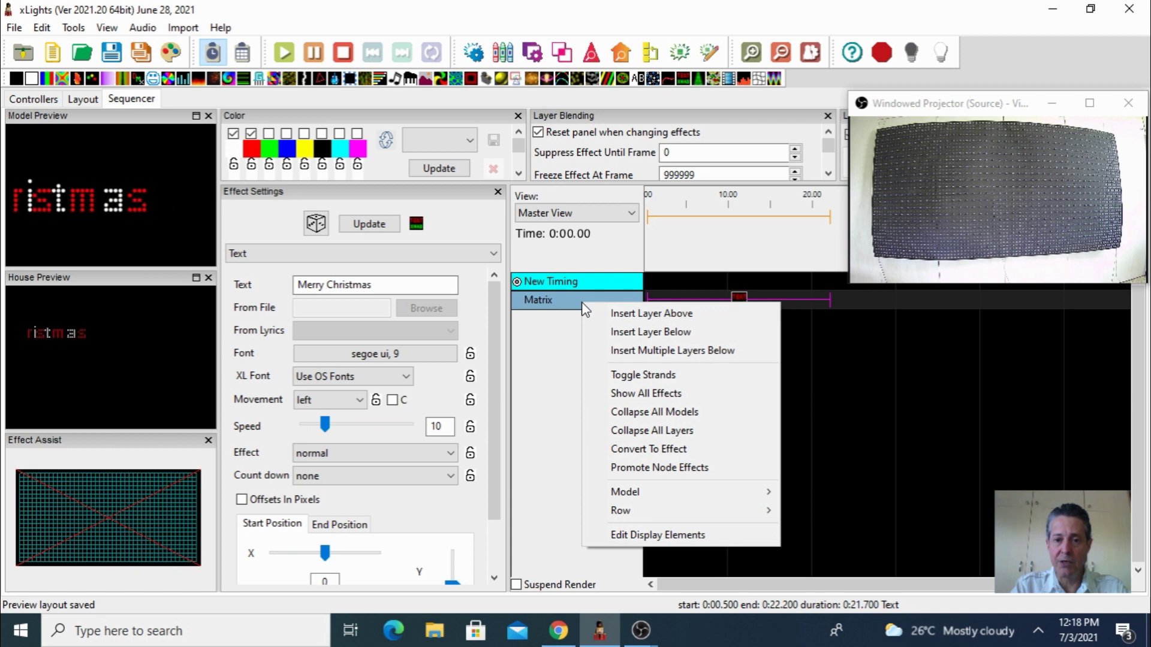
pyautogui.click(628, 334)
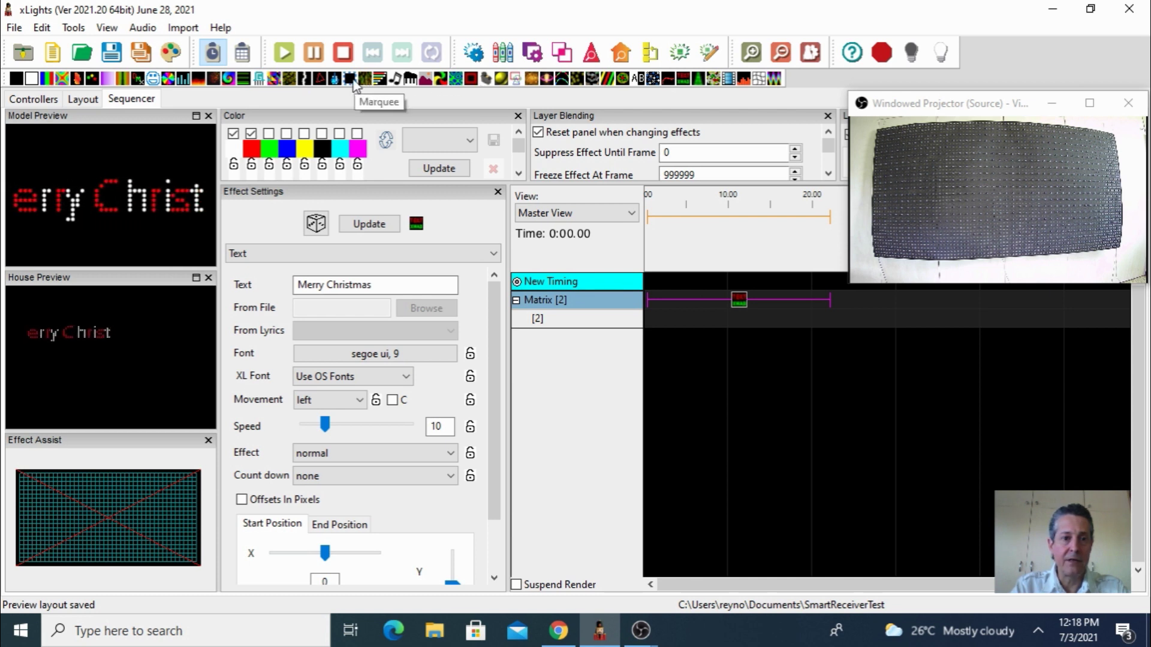
pyautogui.moveTo(351, 84); pyautogui.dragTo(834, 330)
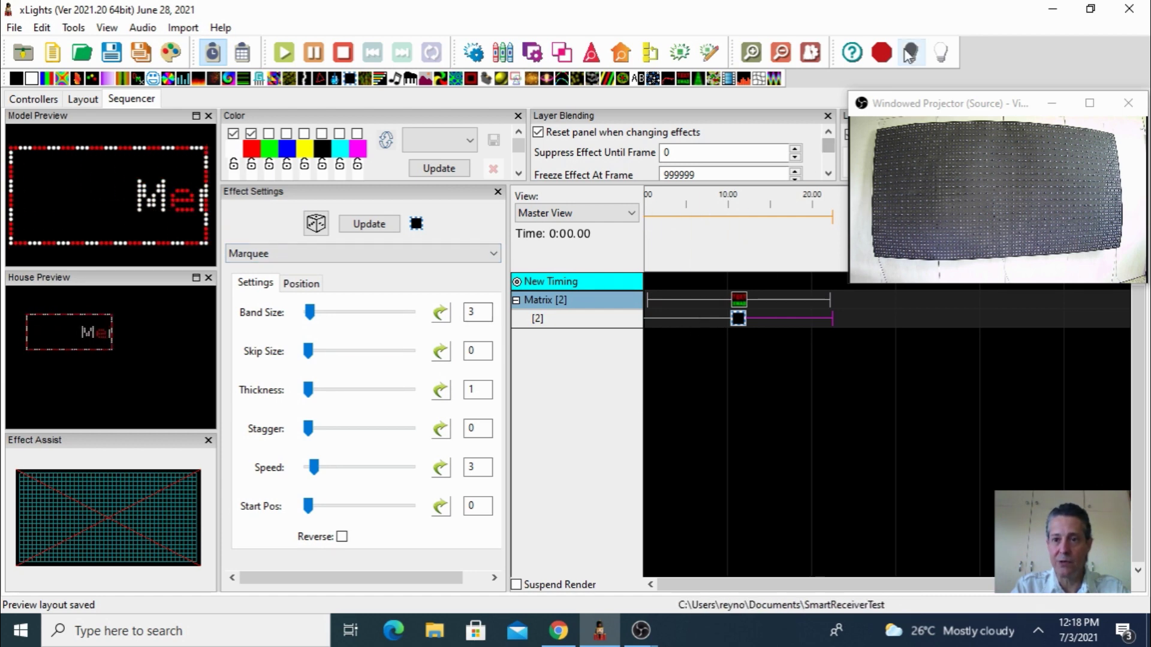
pyautogui.click(941, 52)
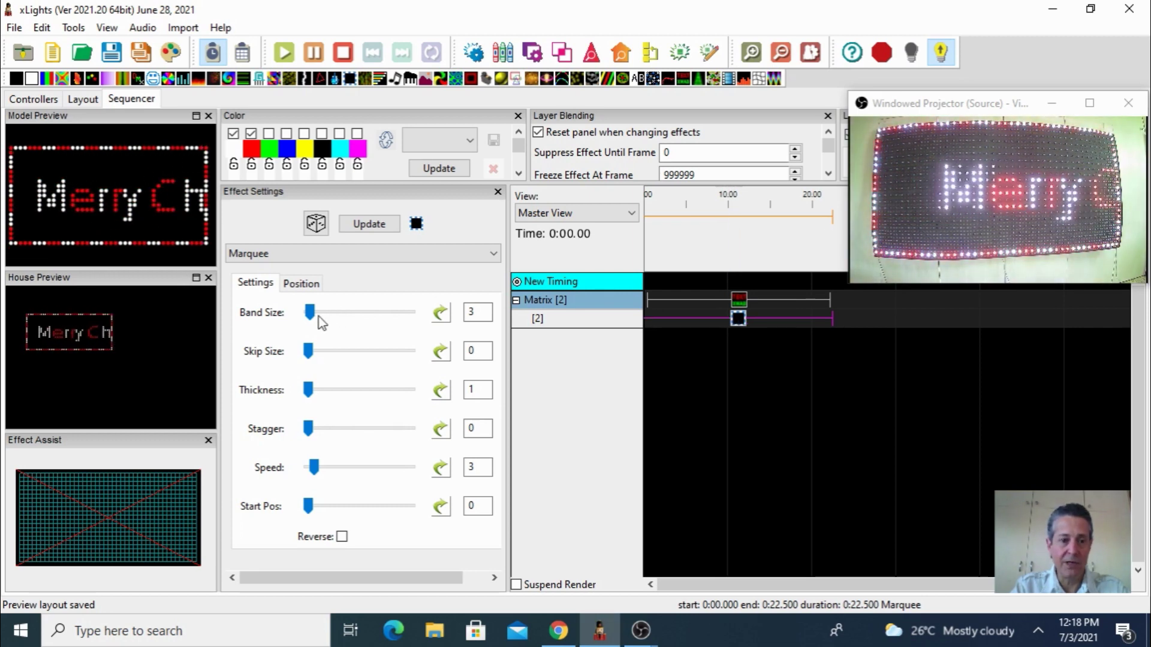
# Set the marquee to band size 4, skip size 3 and thickness 3 with green added to its colors, and stop playback
pyautogui.moveTo(309, 312); pyautogui.dragTo(310, 390)
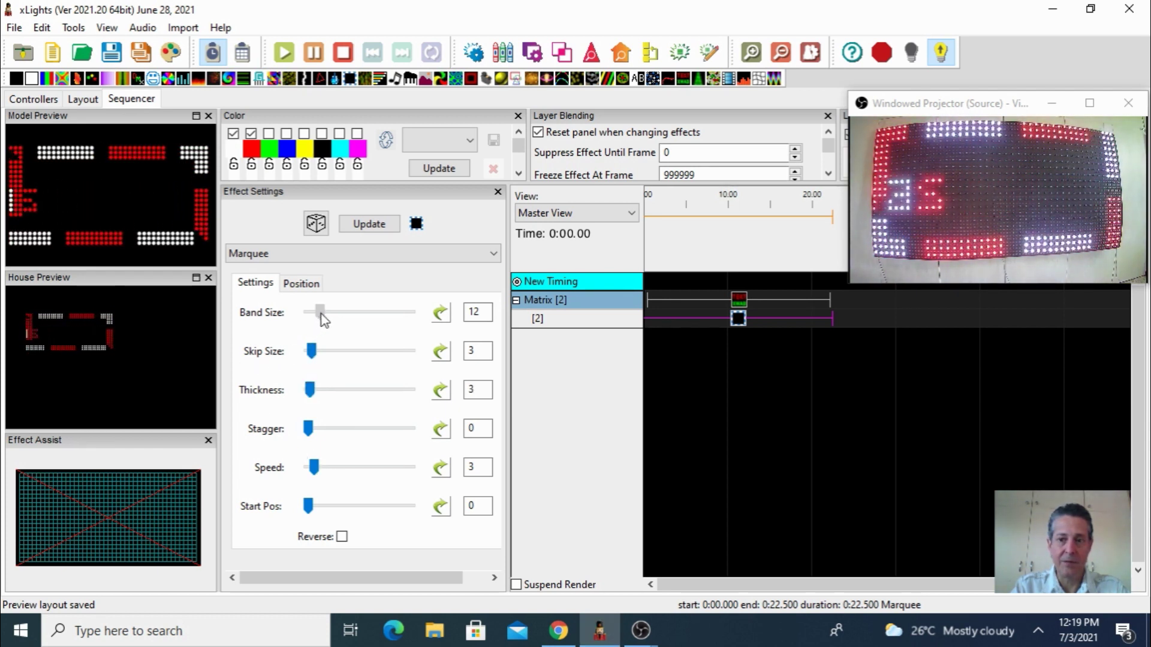
pyautogui.moveTo(316, 318); pyautogui.dragTo(312, 312)
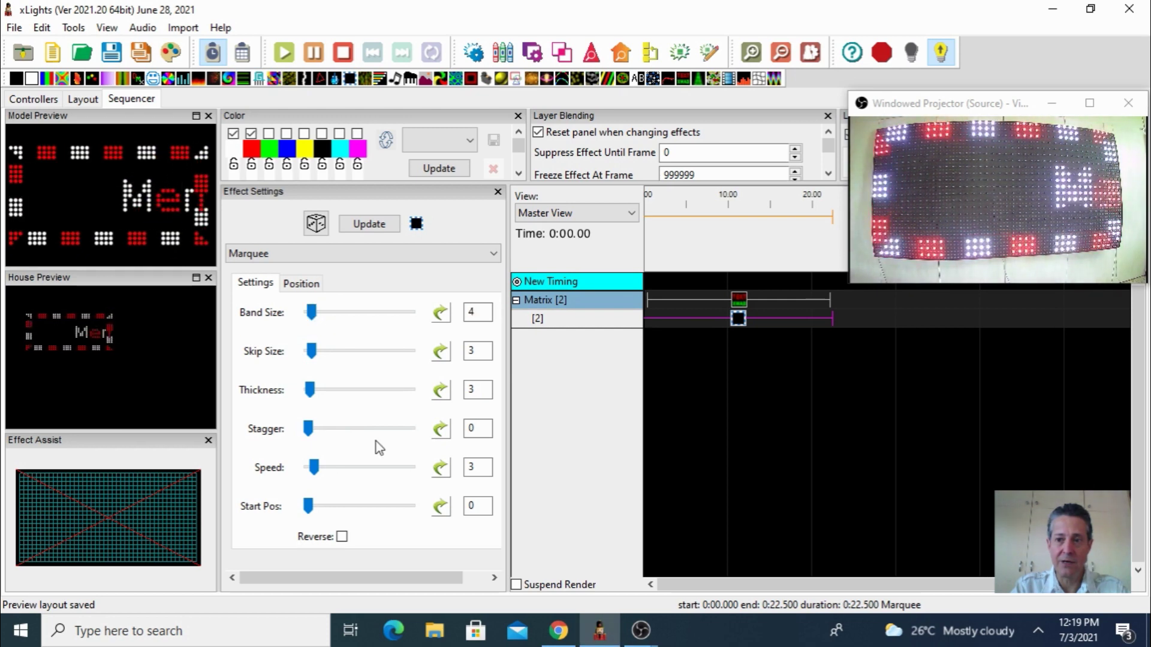
pyautogui.click(270, 134)
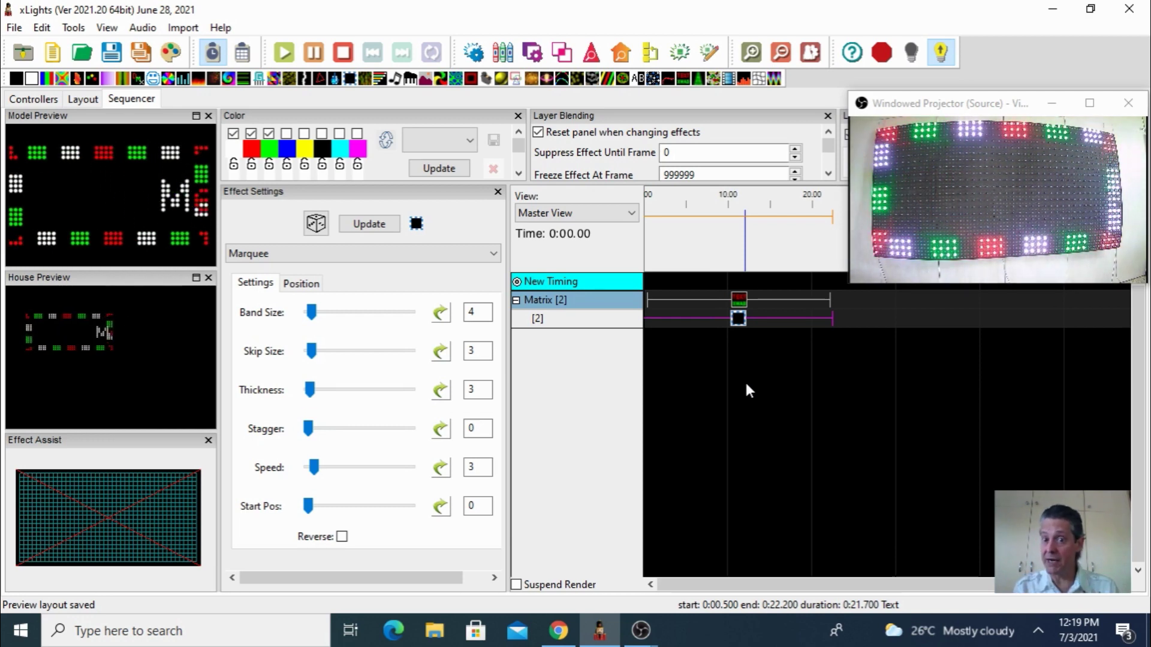
pyautogui.click(881, 52)
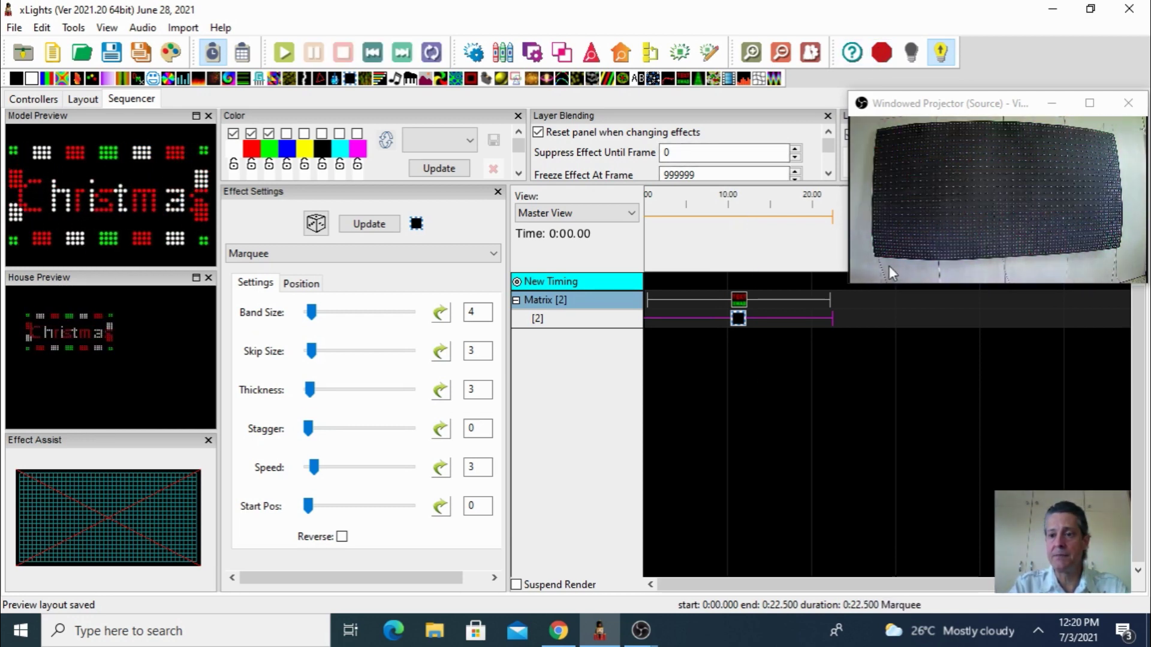
# Shrink the Matrix model and move it left in the layout, and draw a second, larger matrix below and beside it
pyautogui.click(83, 99)
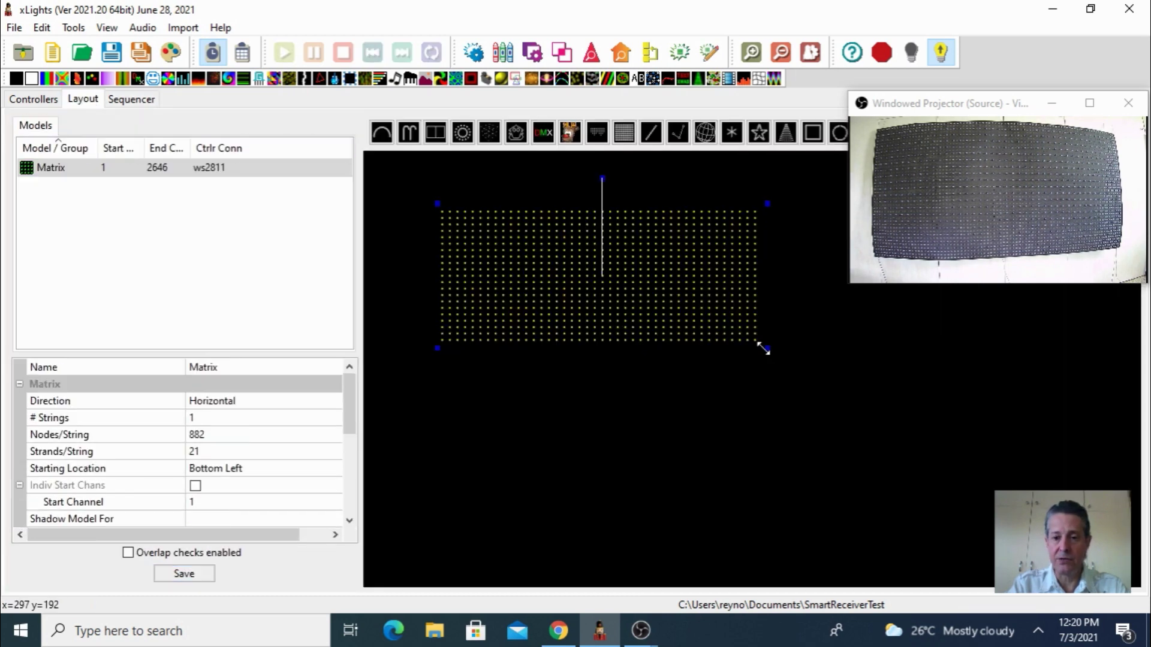
pyautogui.moveTo(763, 347); pyautogui.dragTo(564, 267)
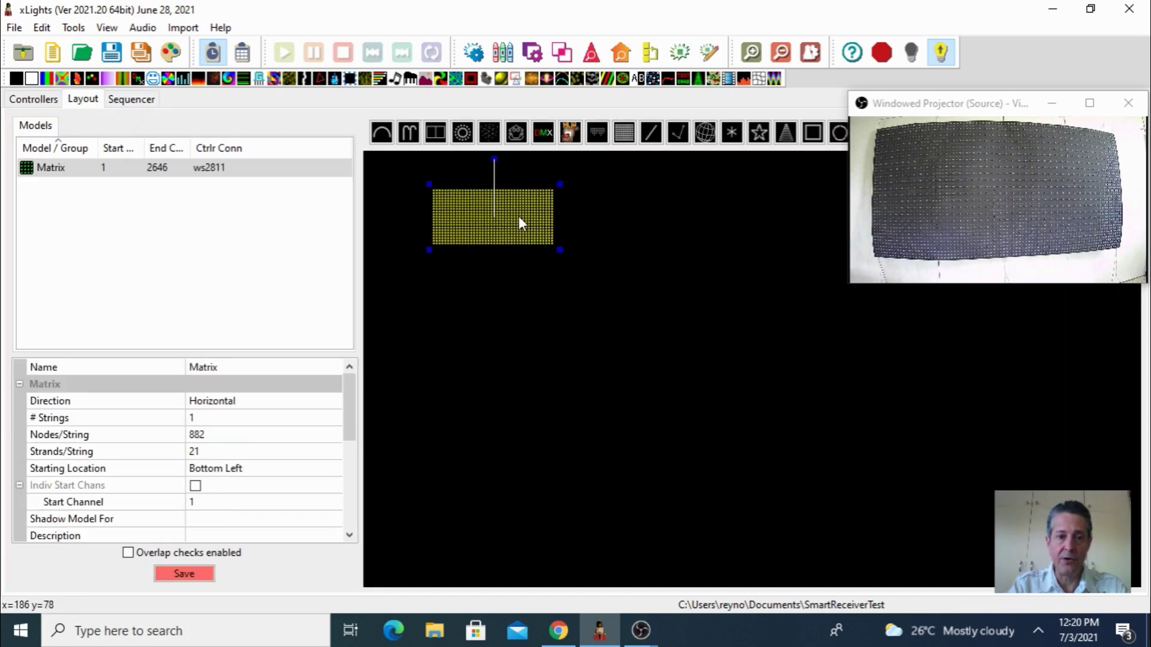
pyautogui.moveTo(519, 218); pyautogui.dragTo(494, 220)
pyautogui.click(624, 137)
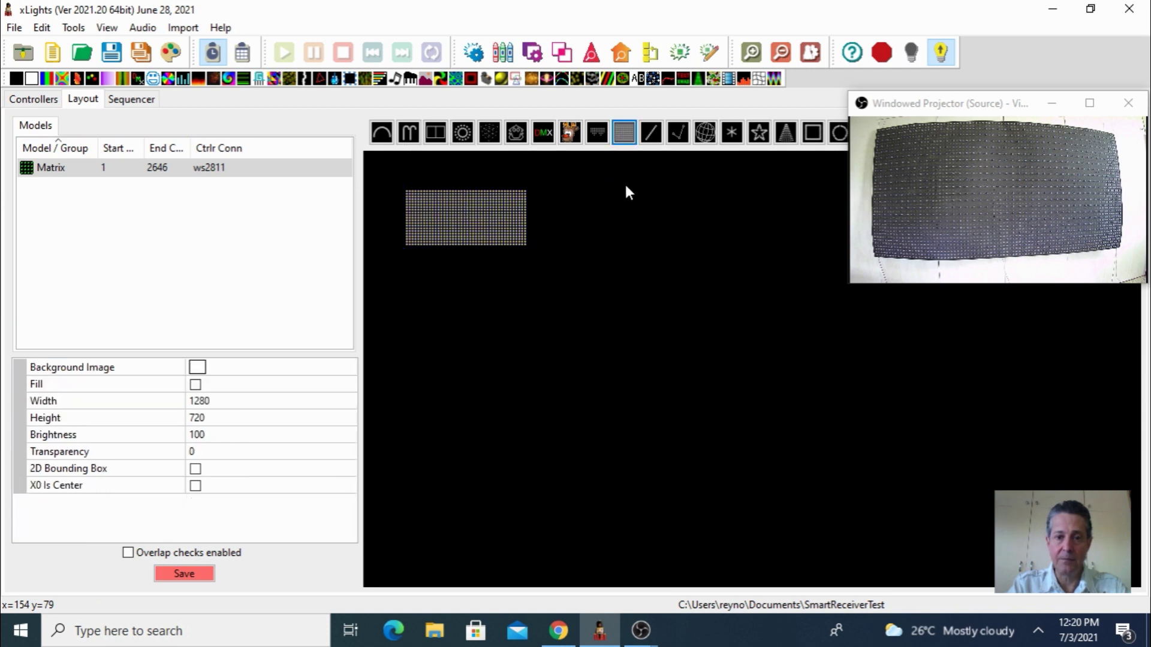
pyautogui.moveTo(520, 288); pyautogui.dragTo(831, 446)
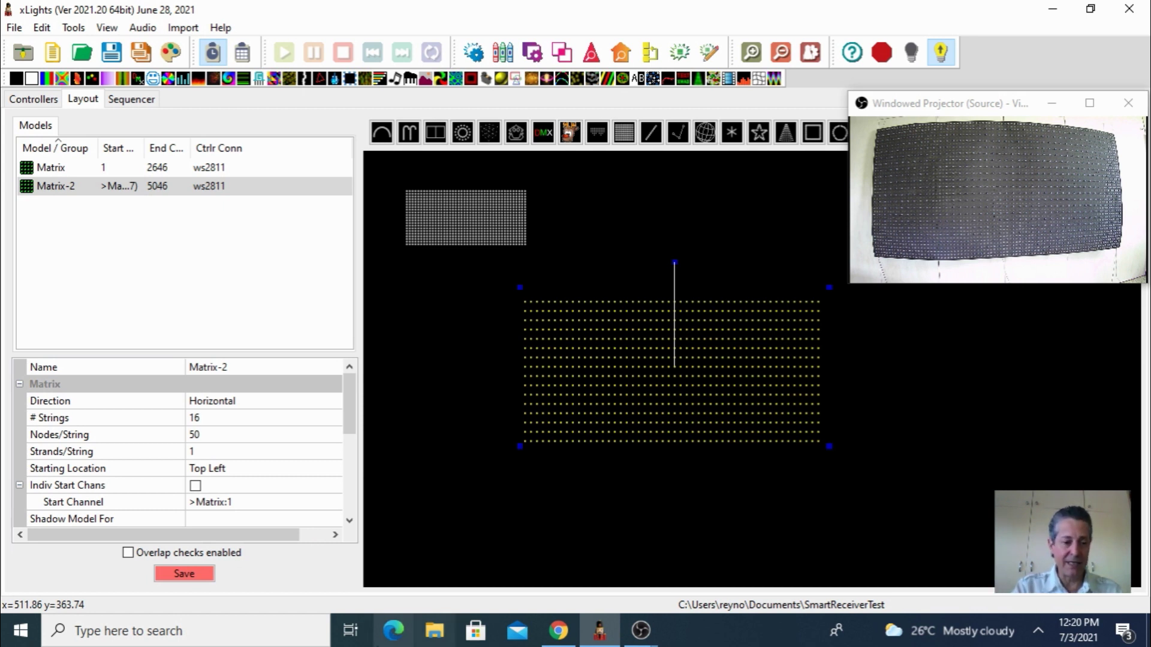
# Search Windows for the Calculator app and open it
pyautogui.click(247, 631)
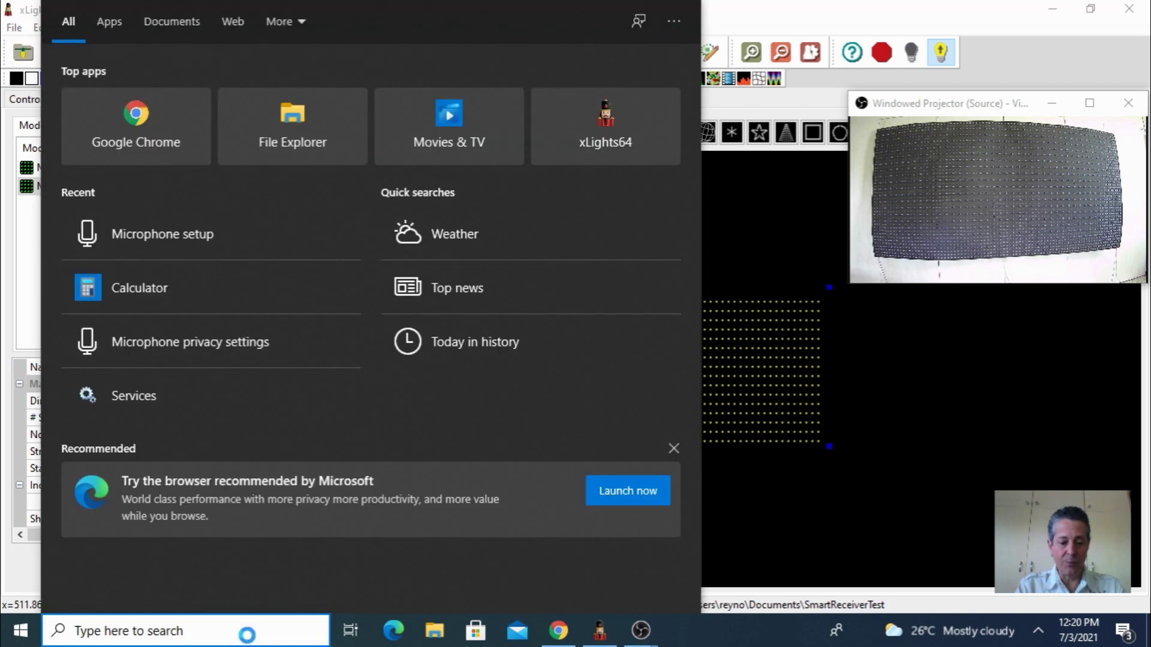
pyautogui.write('cal')
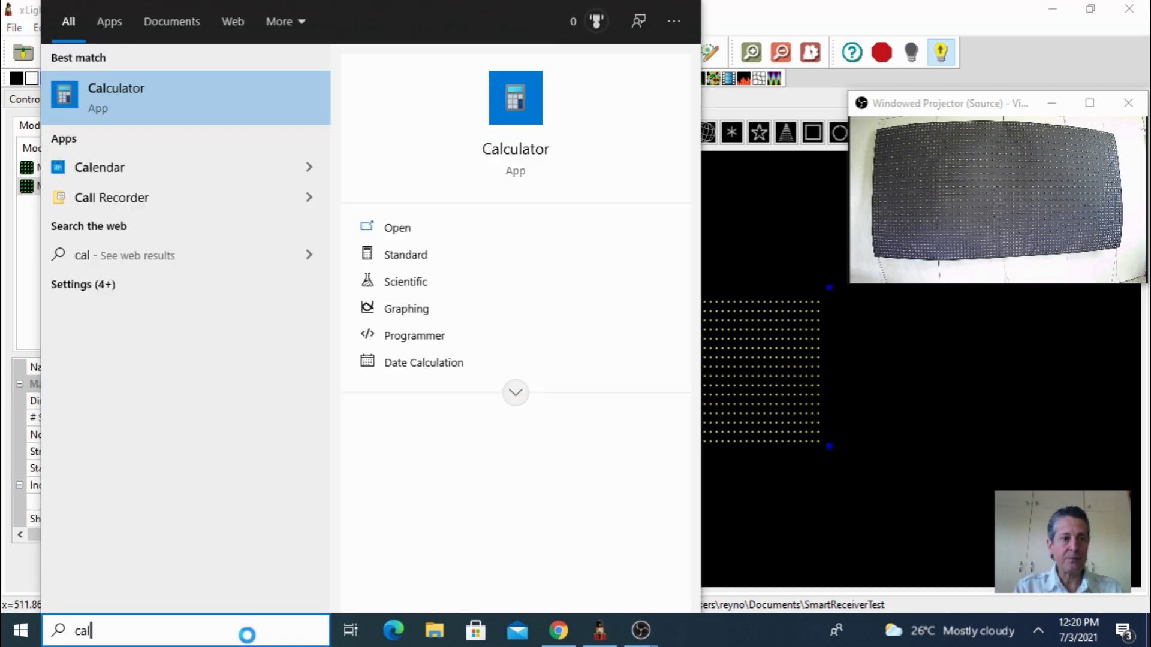
pyautogui.click(127, 97)
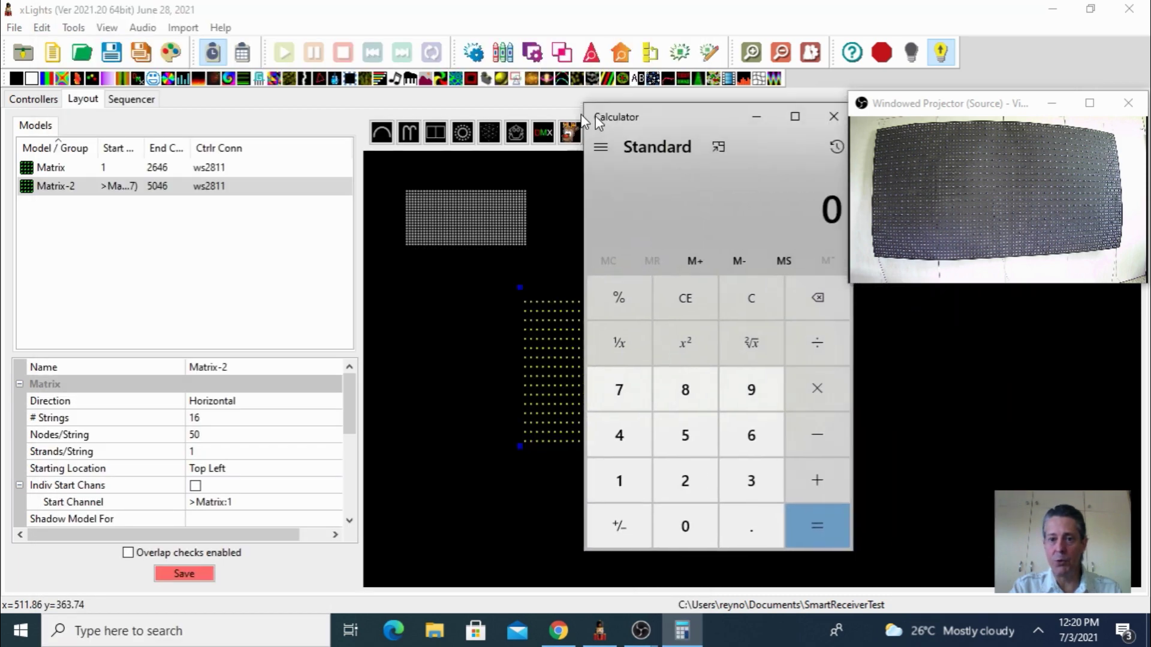
# Calculate 3528 divided by 4 in Calculator
pyautogui.moveTo(595, 119); pyautogui.dragTo(502, 115)
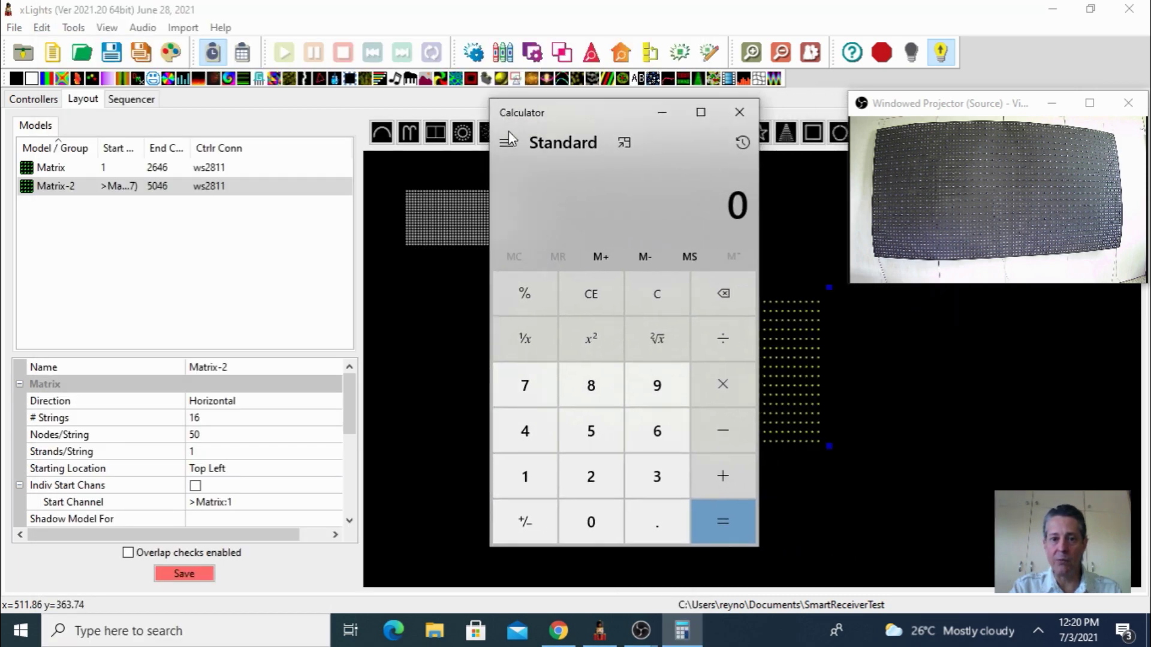
pyautogui.click(660, 483)
pyautogui.click(595, 426)
pyautogui.click(596, 478)
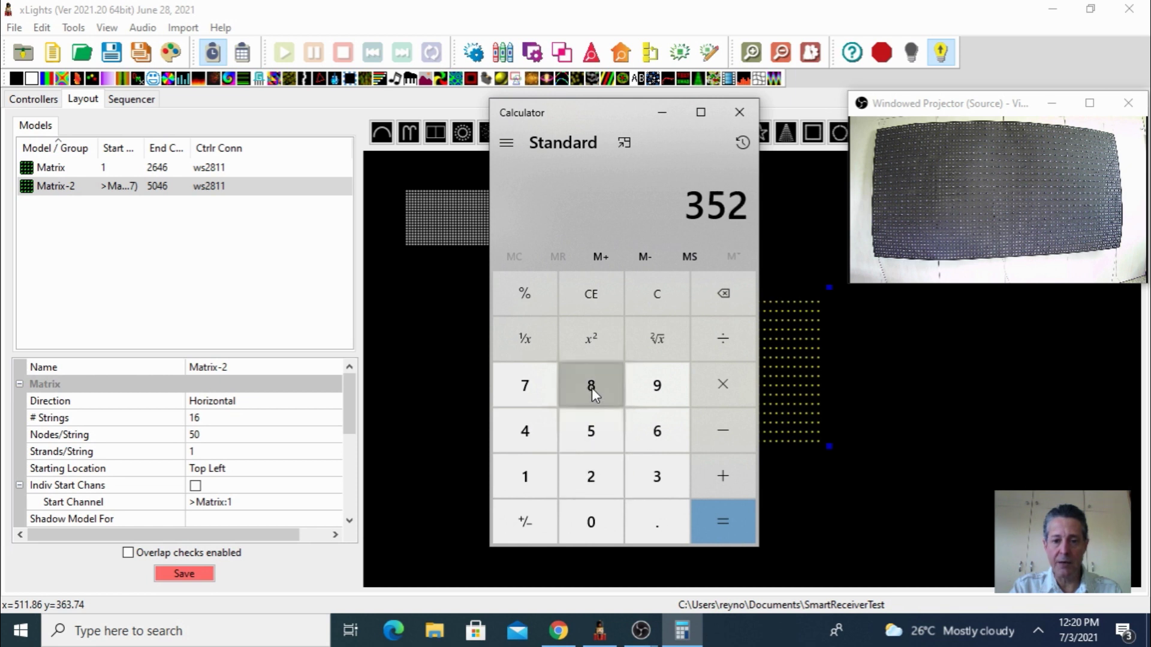
pyautogui.click(591, 387)
pyautogui.click(730, 336)
pyautogui.click(537, 426)
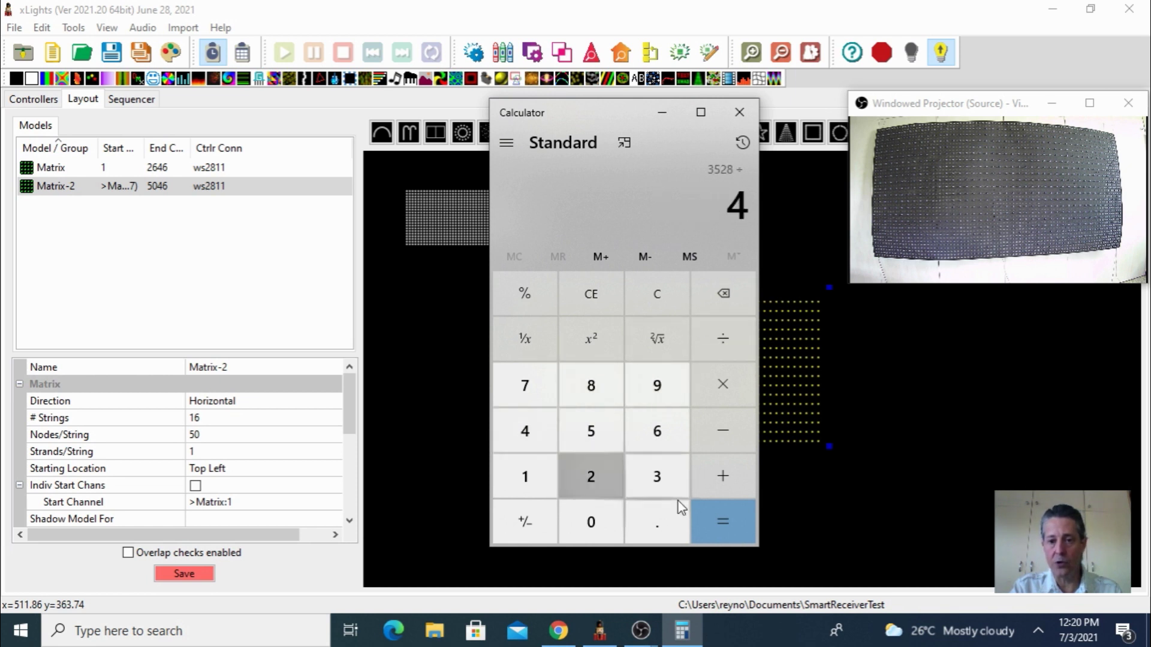
pyautogui.click(738, 523)
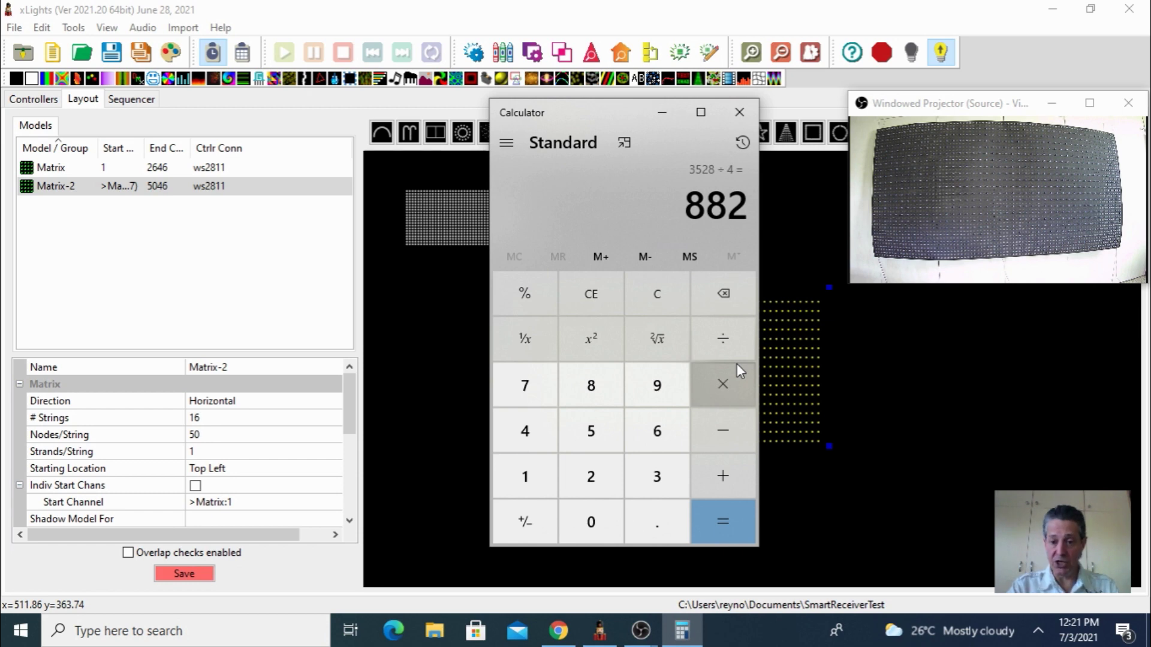
# Switch to the Falcon controller page in Chrome and set the pixel count of ports 2, 3 and 4 to 882
pyautogui.click(559, 632)
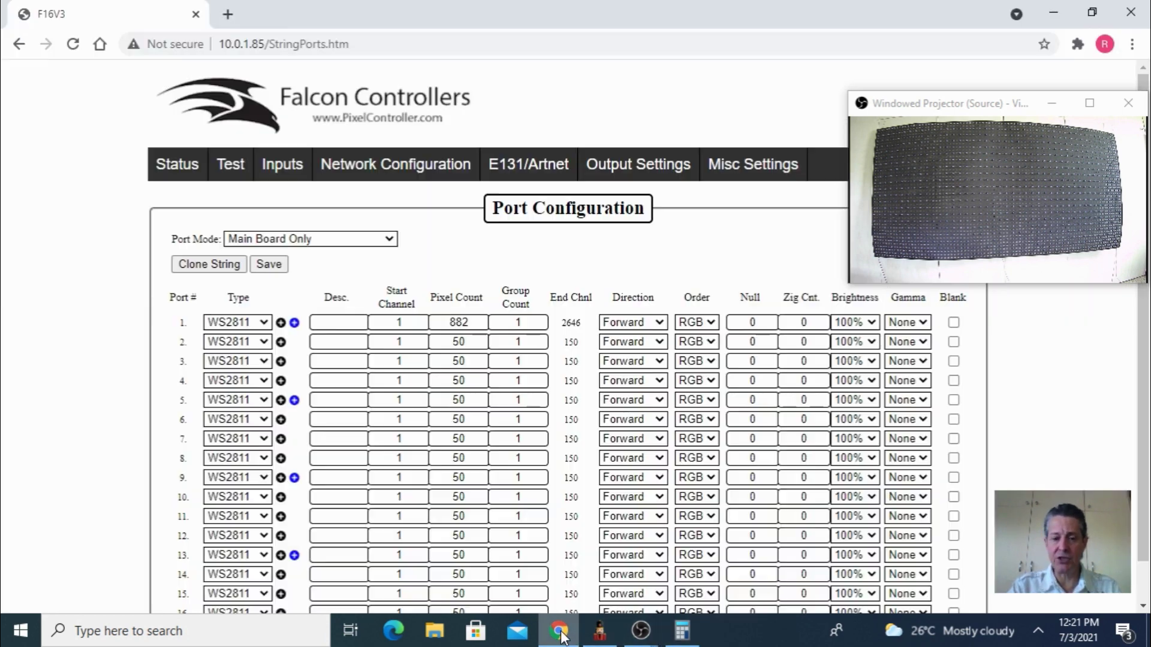
pyautogui.doubleClick(456, 341)
pyautogui.write('88')
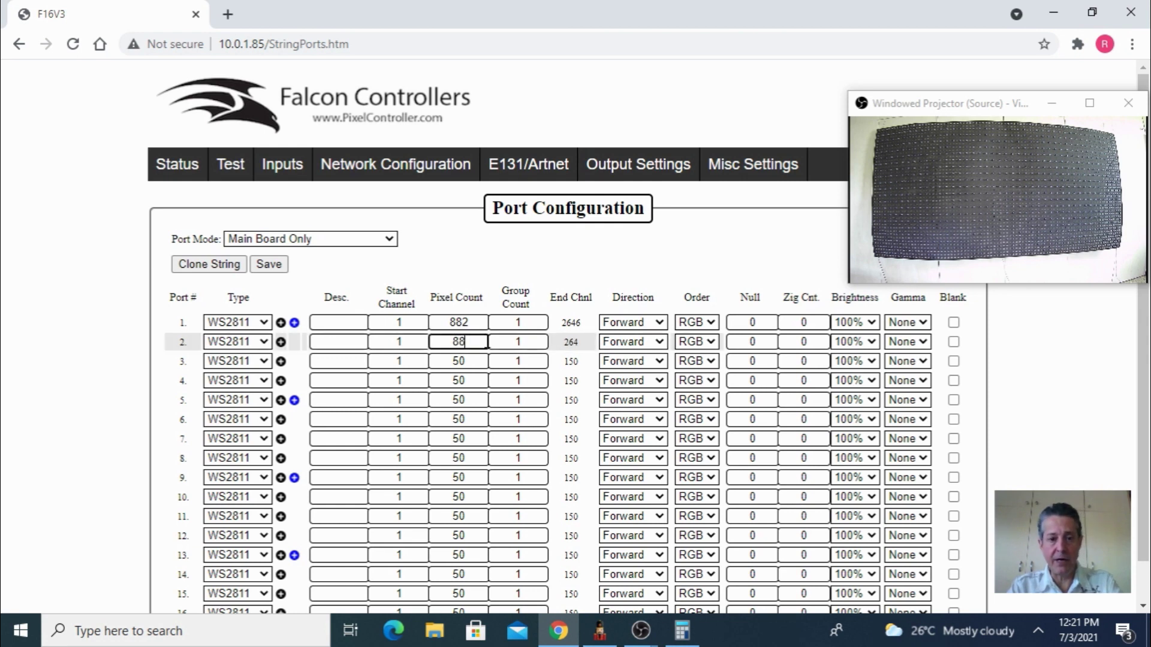
pyautogui.write('2')
pyautogui.doubleClick(473, 361)
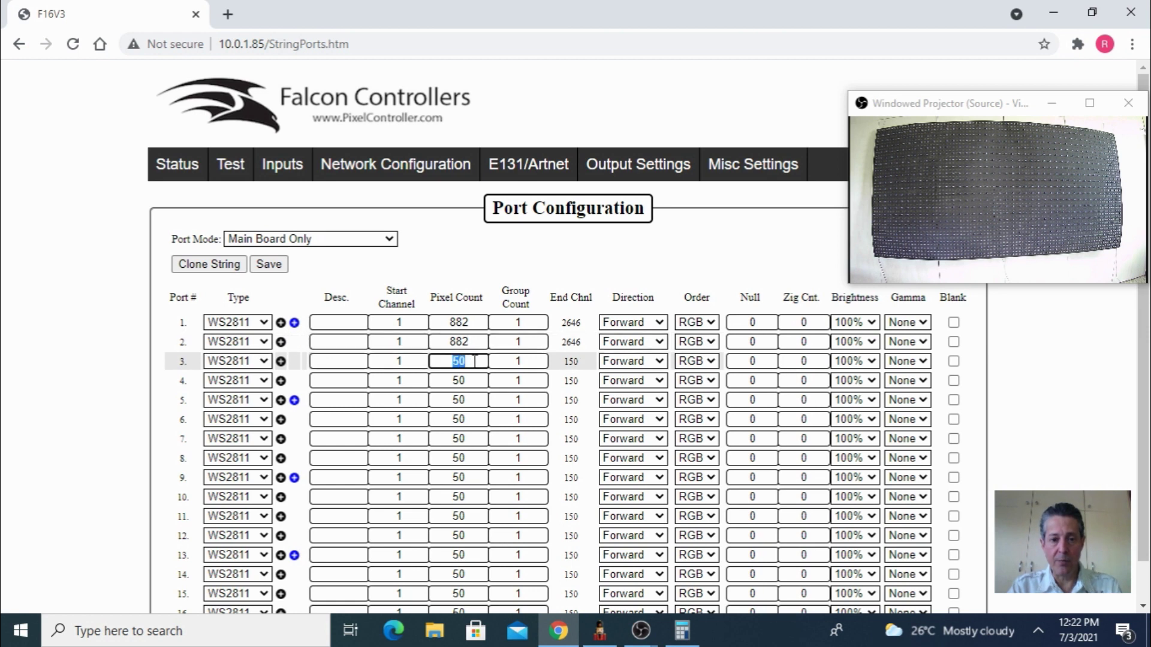
pyautogui.write('8')
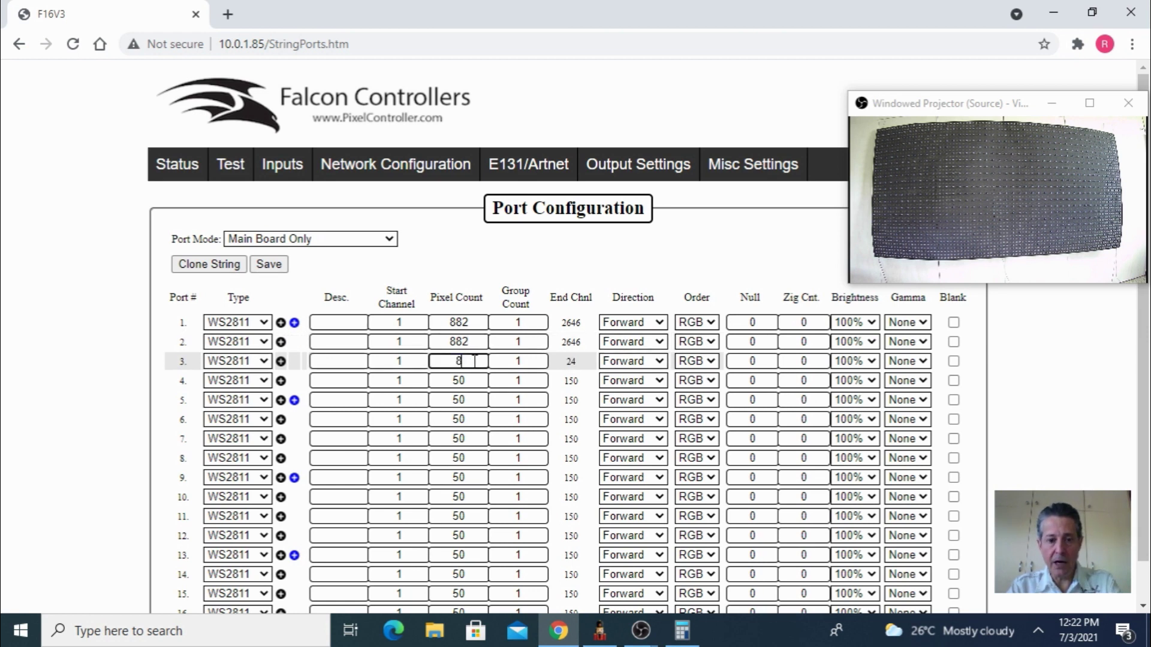
pyautogui.write('82')
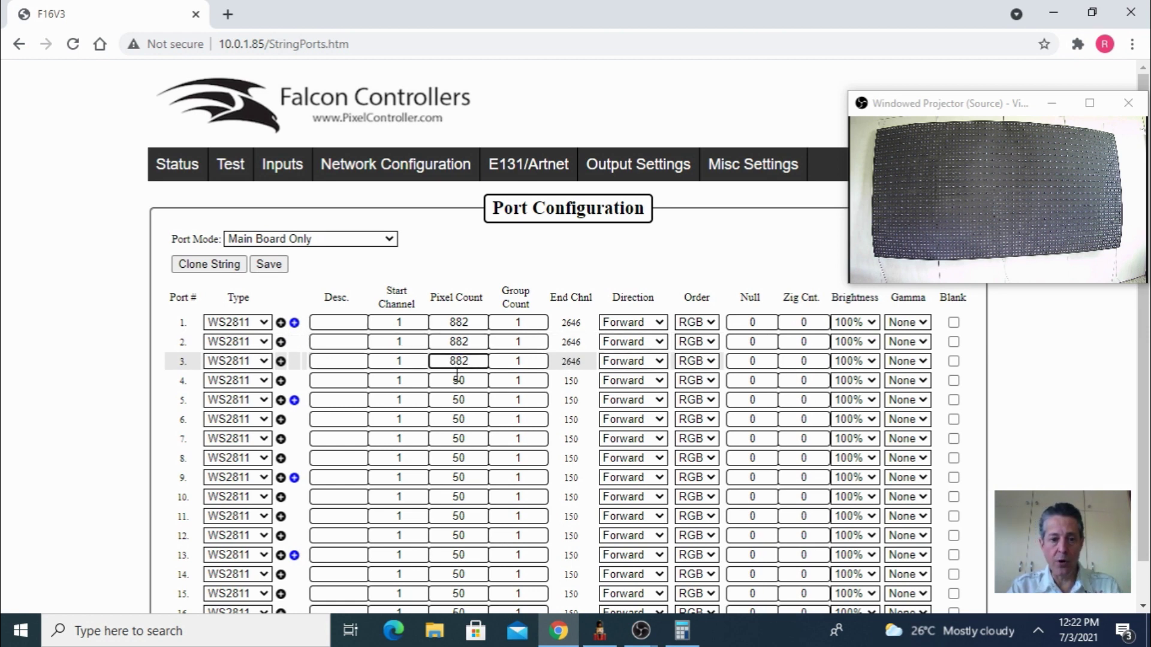
pyautogui.doubleClick(477, 381)
pyautogui.write('88')
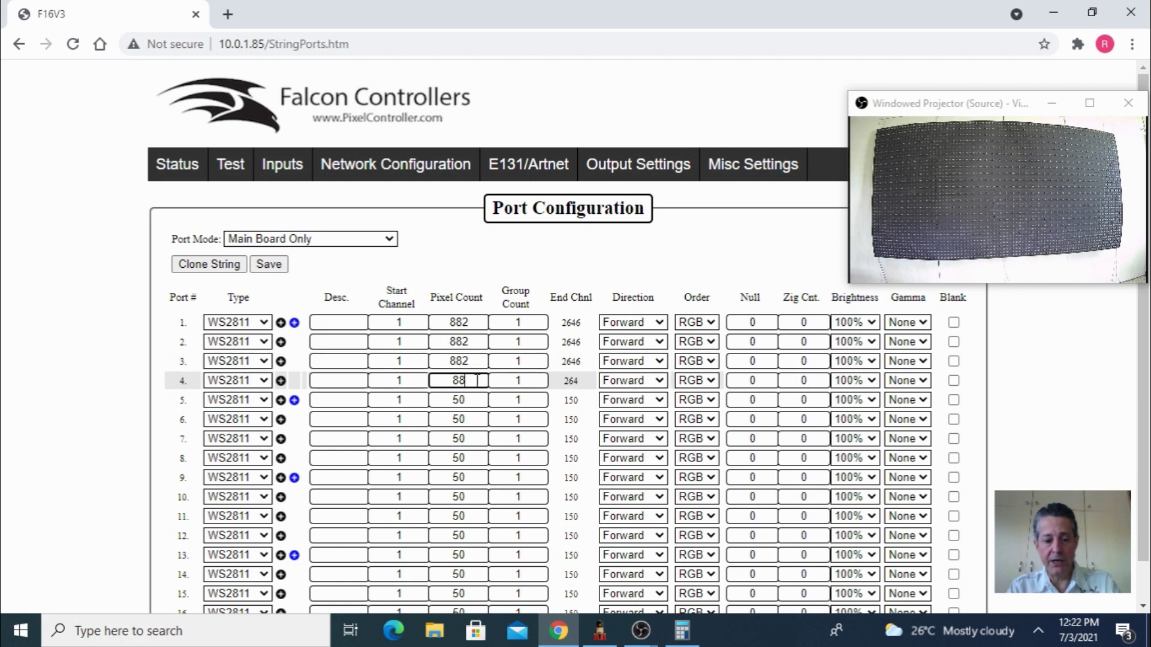
pyautogui.write('2')
pyautogui.click(485, 367)
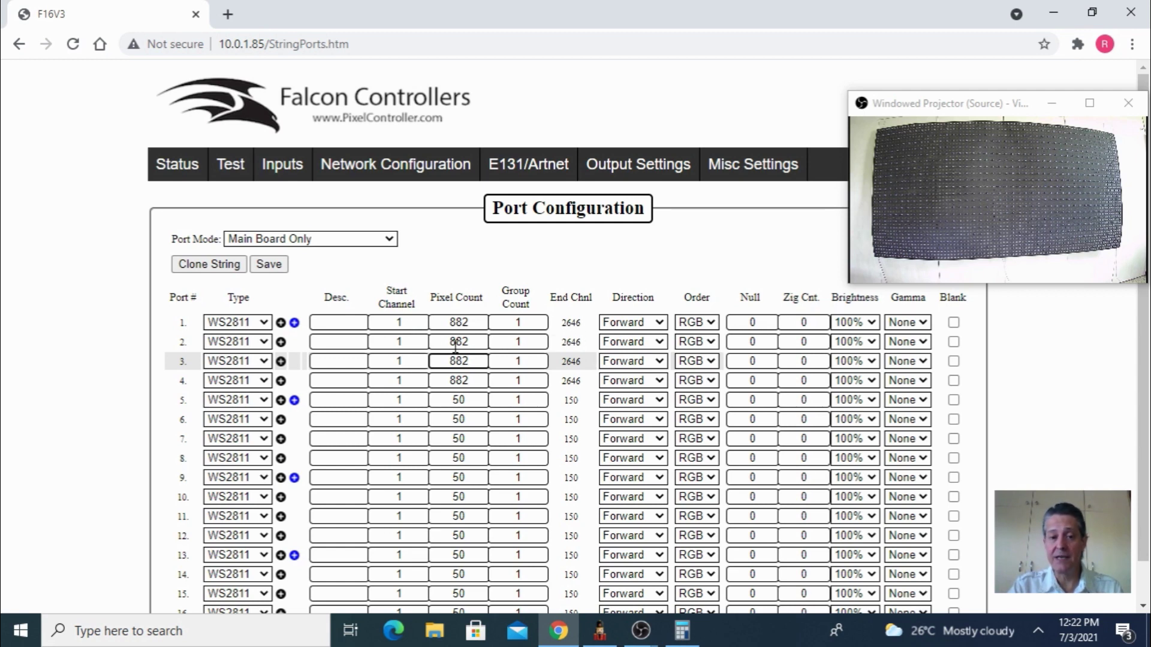
# Set the start channel of port 2 to 2647
pyautogui.click(413, 344)
pyautogui.press('BackSpace')
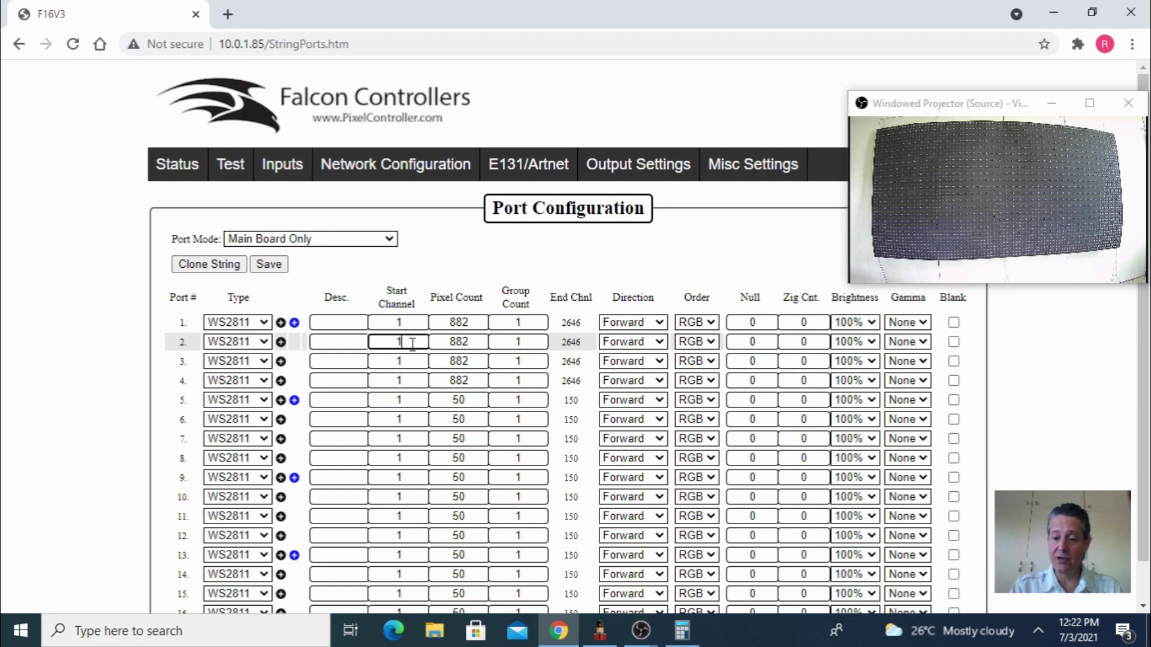
pyautogui.write('26')
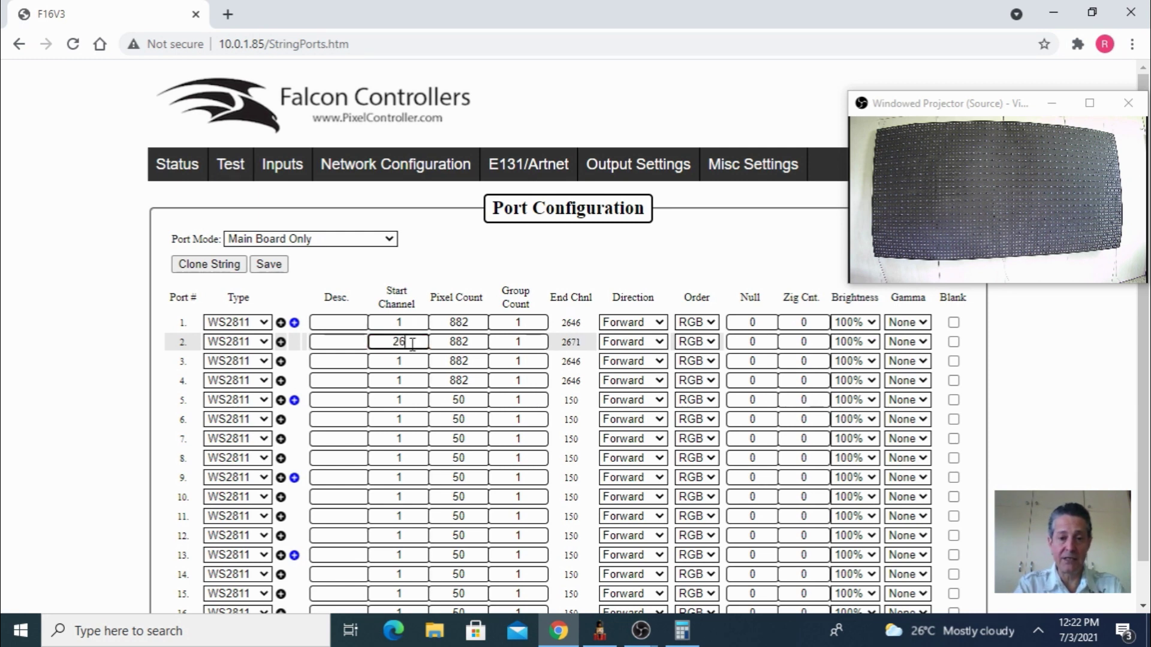
pyautogui.write('47')
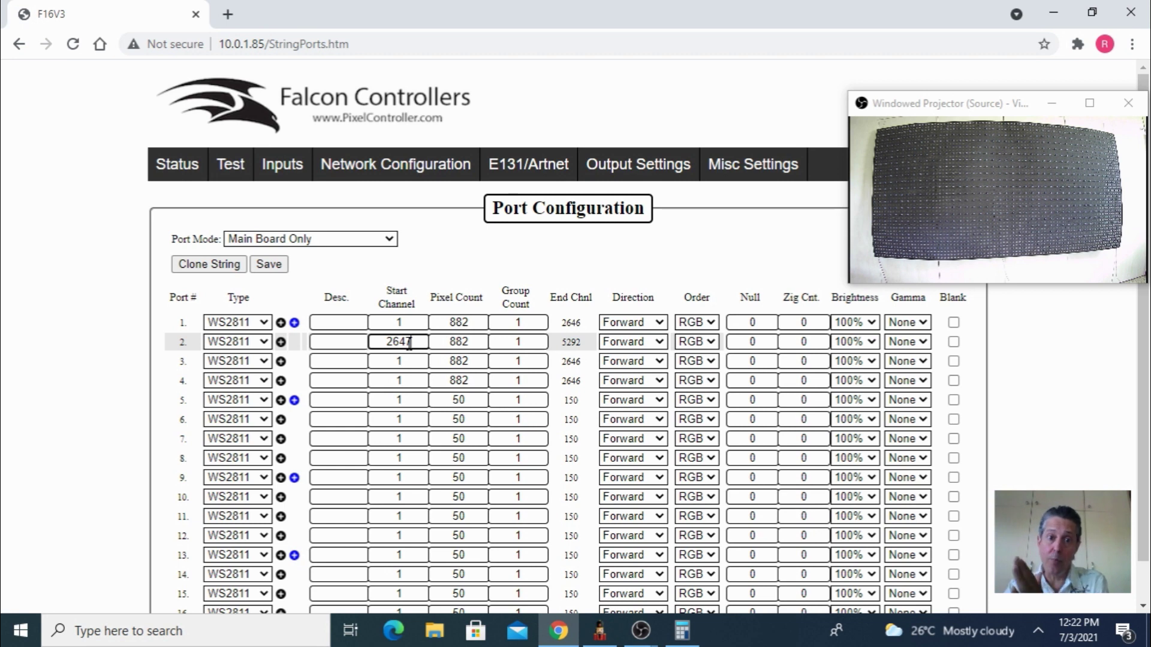
pyautogui.click(471, 341)
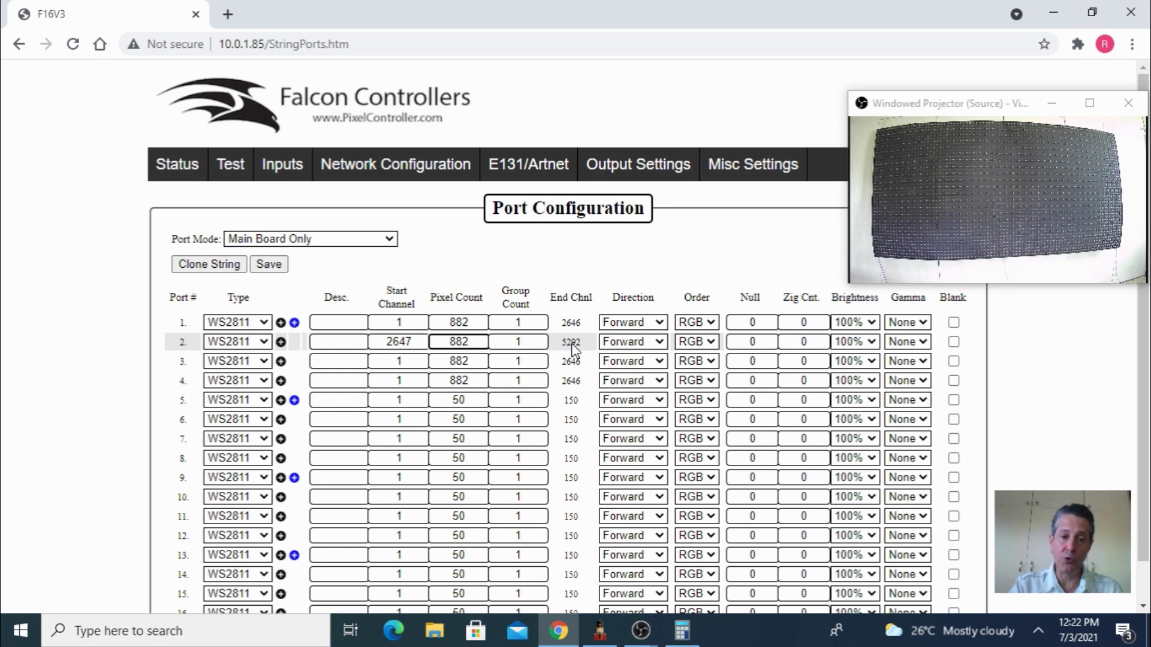
# Set the start channel of port 3 to 5293
pyautogui.click(415, 361)
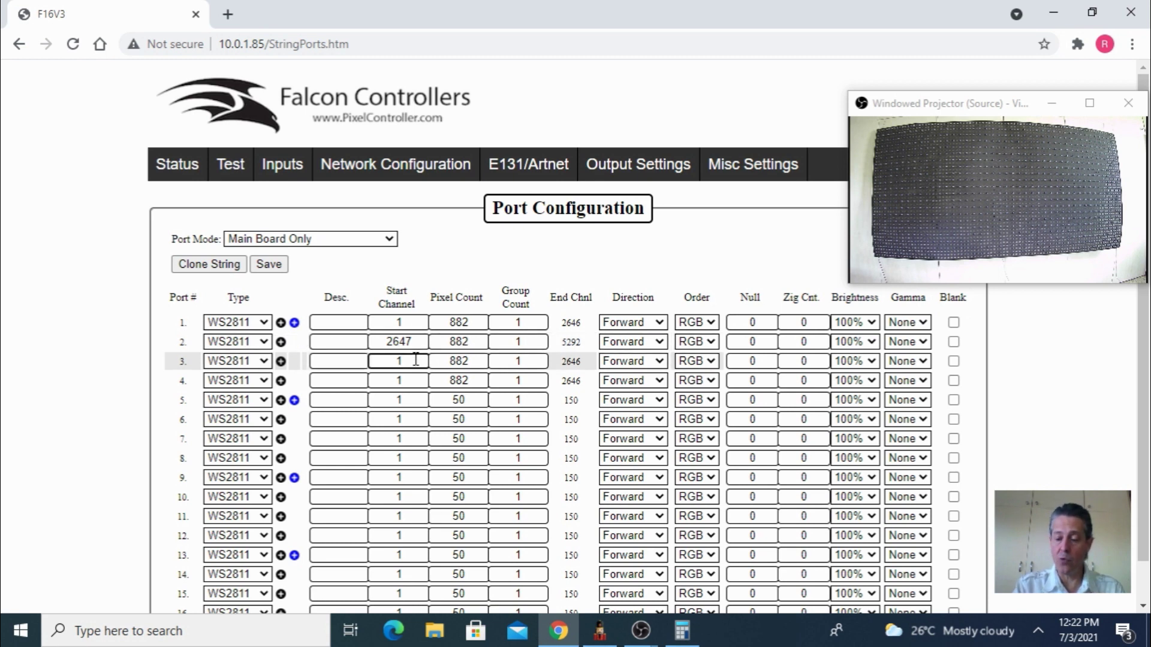
pyautogui.press('BackSpace')
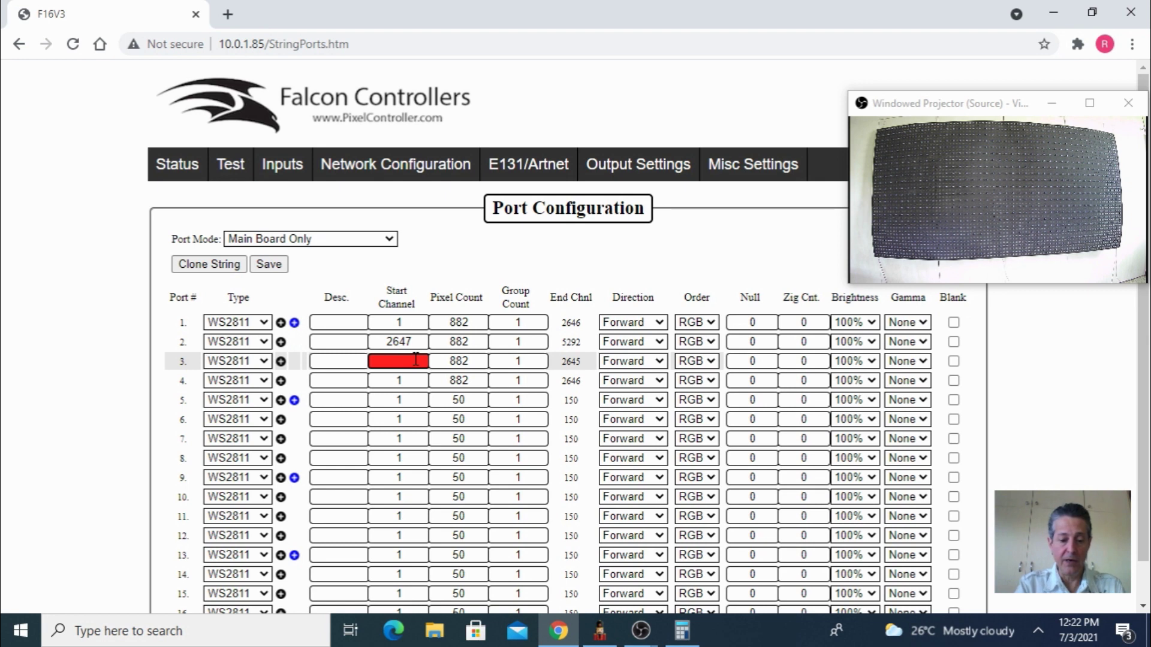
pyautogui.write('529')
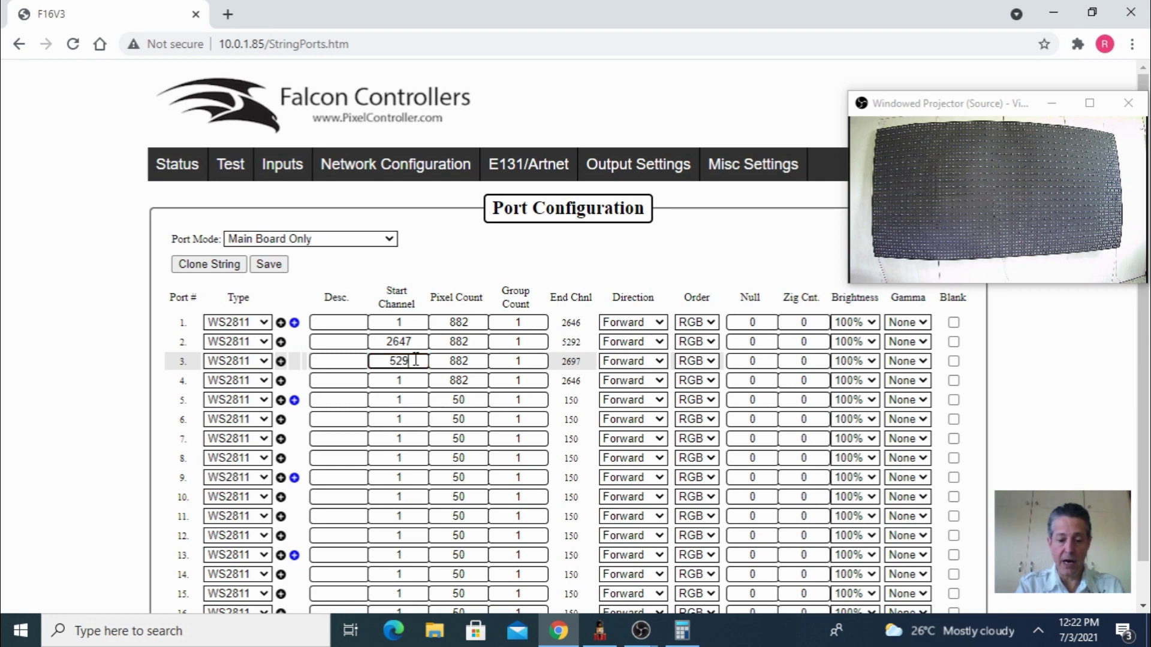
pyautogui.write('4')
pyautogui.press('BackSpace')
pyautogui.write('3')
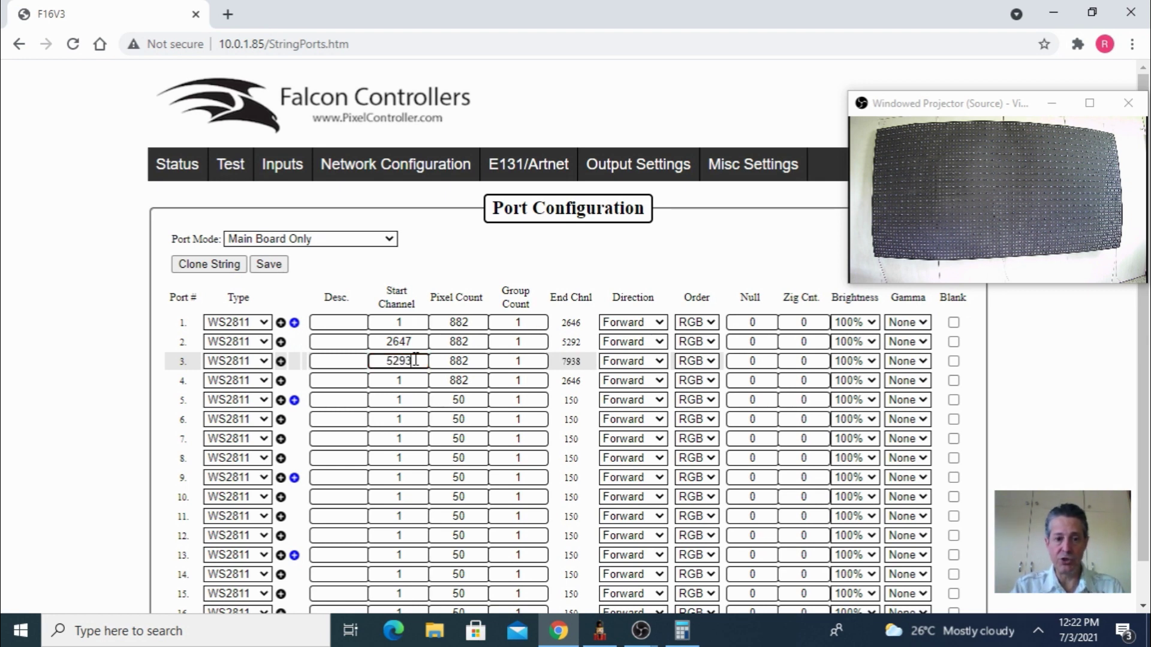
pyautogui.click(584, 344)
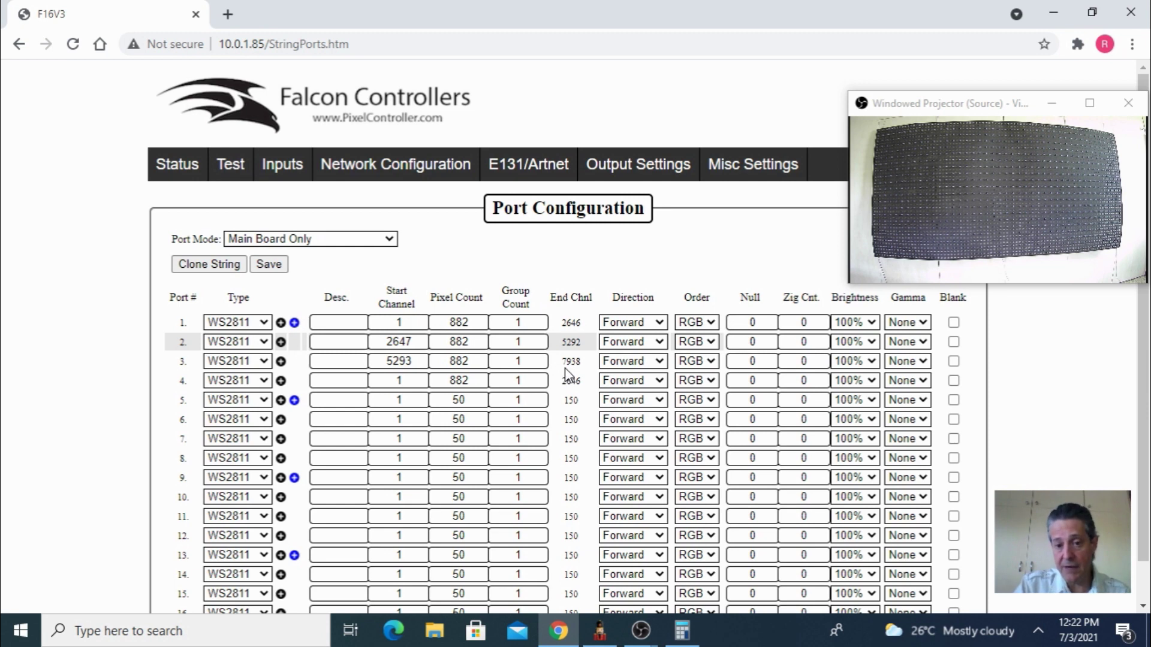
# Set the start channel of port 4 to 7939
pyautogui.click(412, 381)
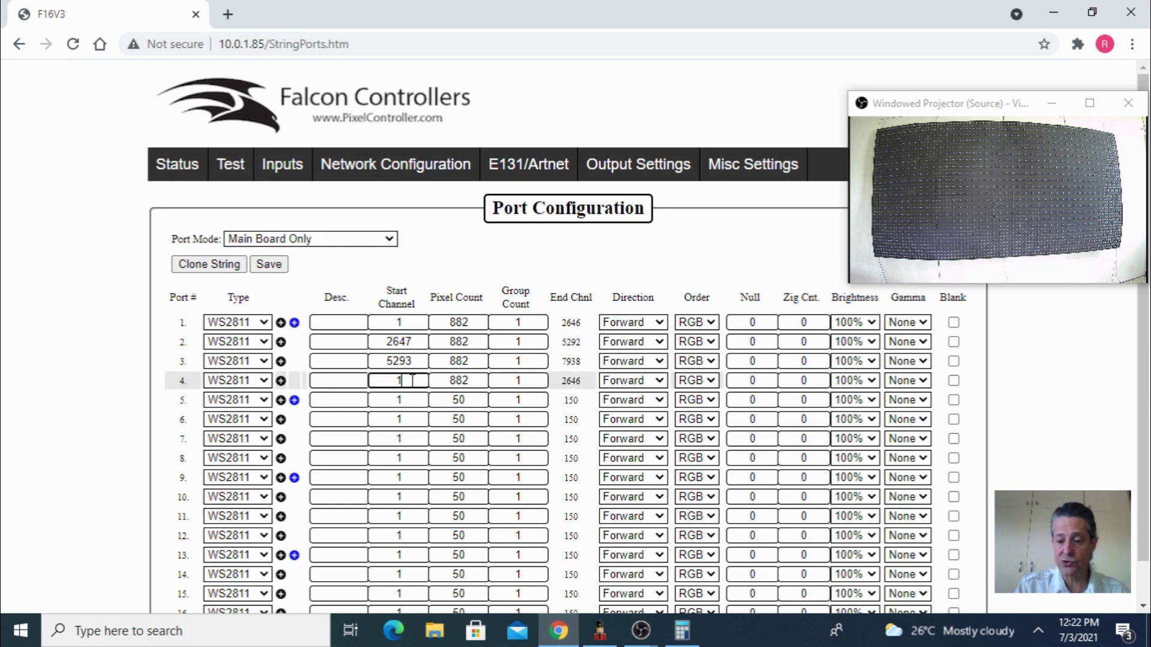
pyautogui.press('BackSpace')
pyautogui.write('79')
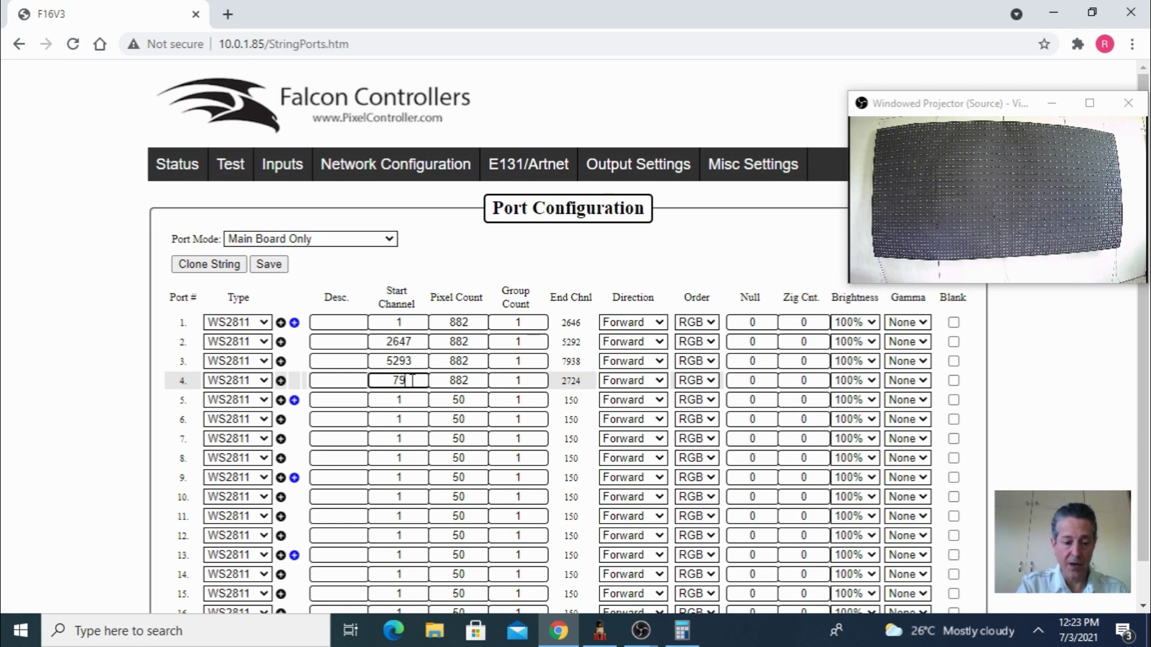
pyautogui.write('39')
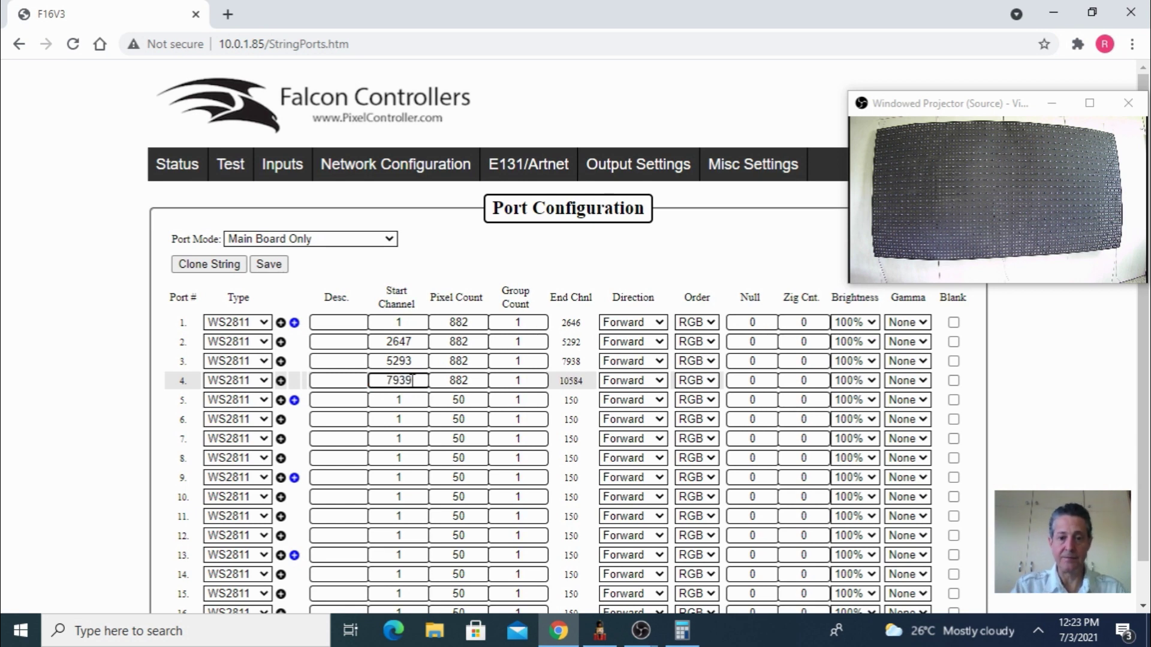
pyautogui.click(537, 380)
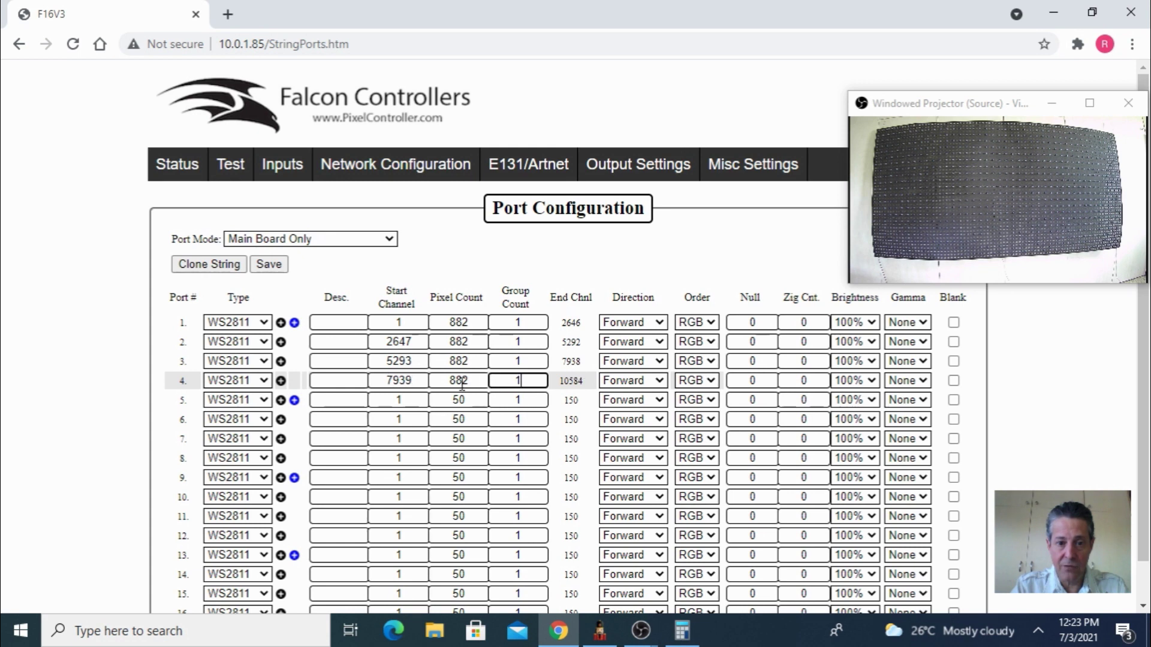
pyautogui.click(587, 383)
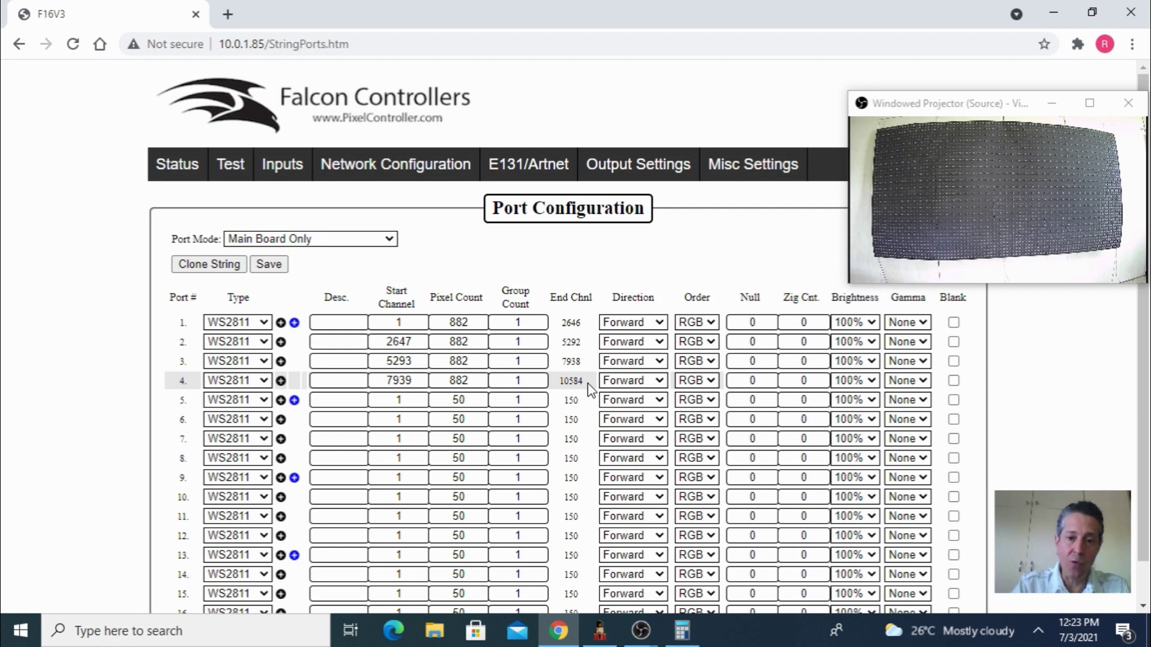
# Switch to Calculator, divide port 4's end channel 10584 by 3, and close Calculator
pyautogui.click(682, 631)
pyautogui.moveTo(582, 108); pyautogui.dragTo(170, 150)
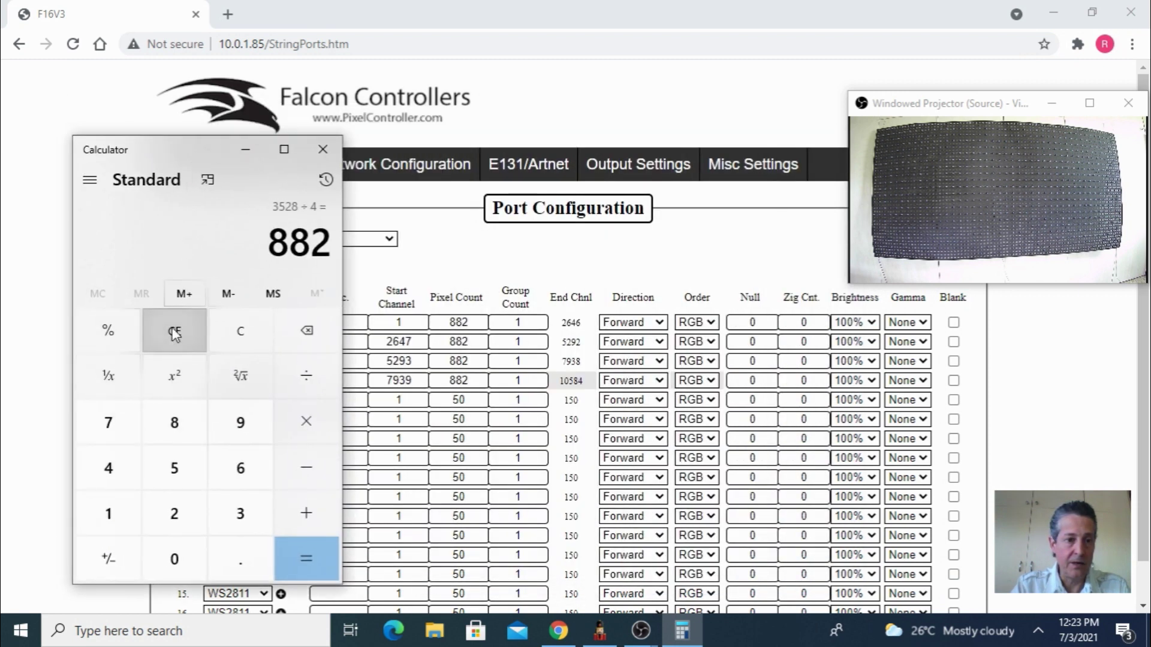
pyautogui.click(174, 330)
pyautogui.click(111, 500)
pyautogui.click(174, 561)
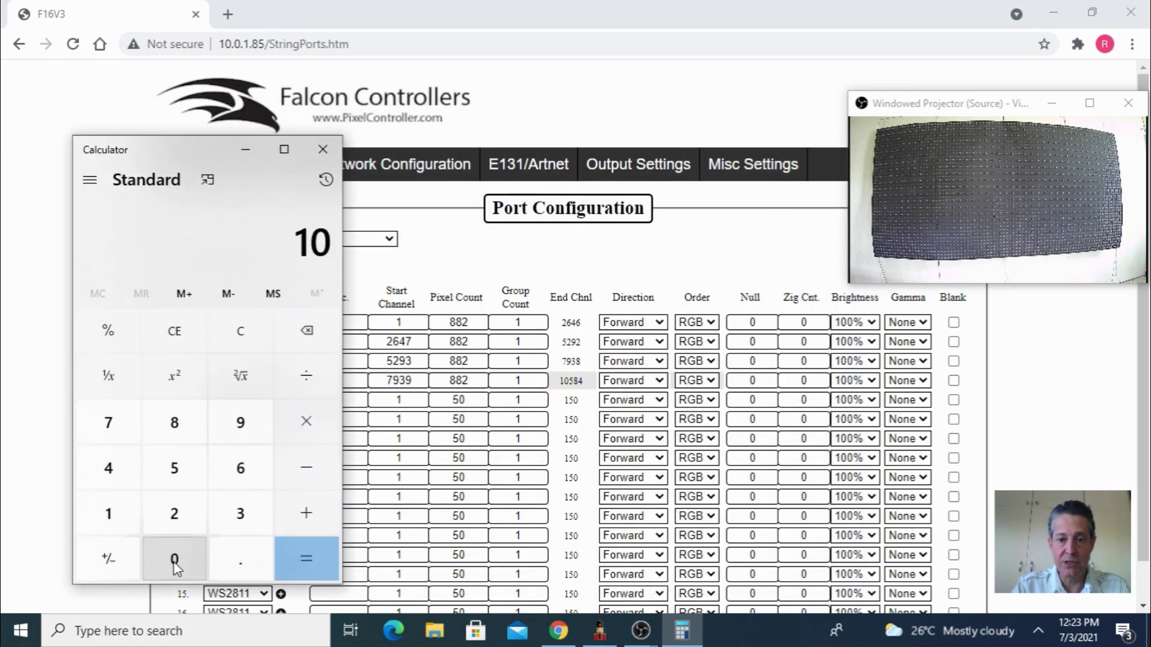
pyautogui.click(176, 474)
pyautogui.click(179, 424)
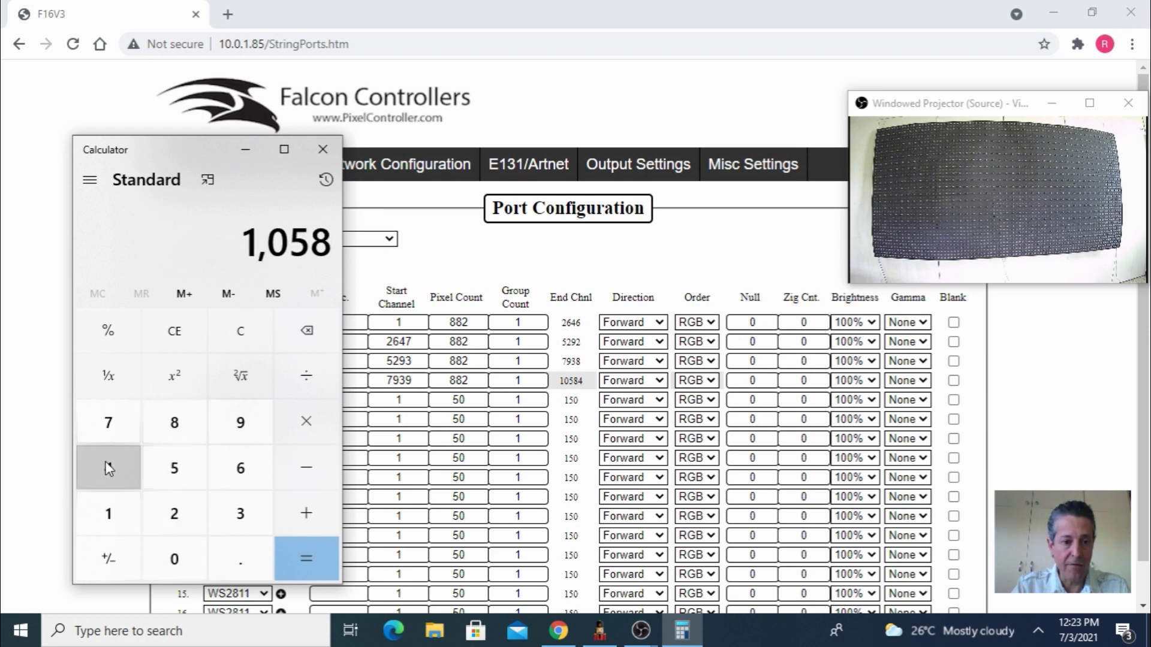
pyautogui.click(108, 467)
pyautogui.click(296, 377)
pyautogui.click(247, 515)
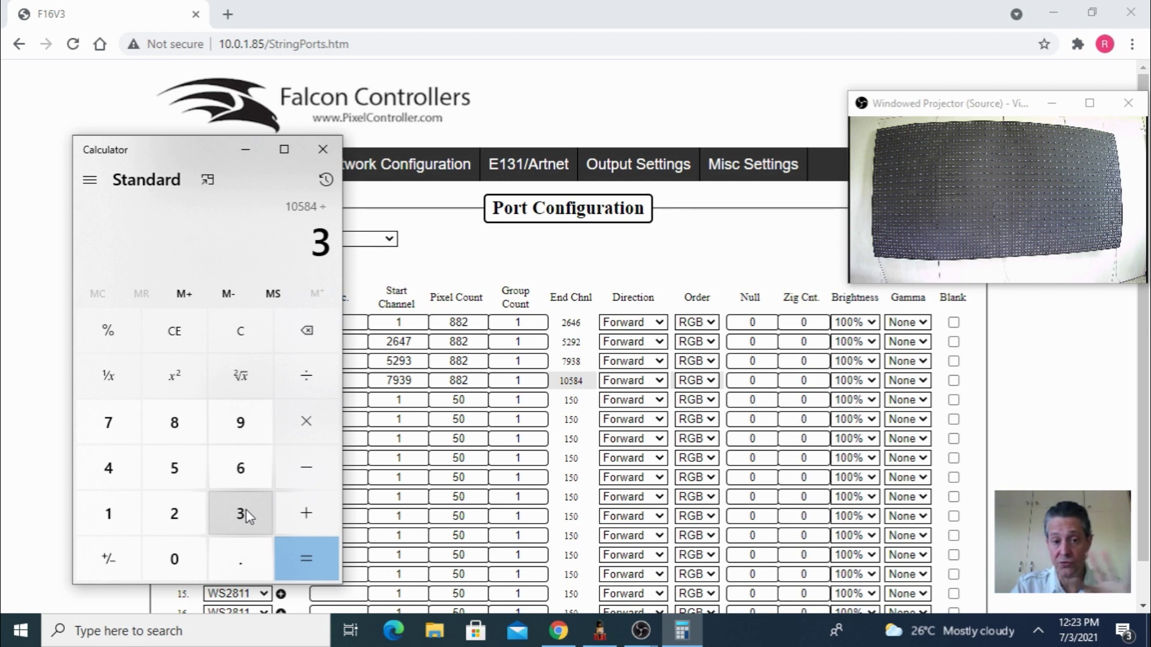
pyautogui.click(310, 559)
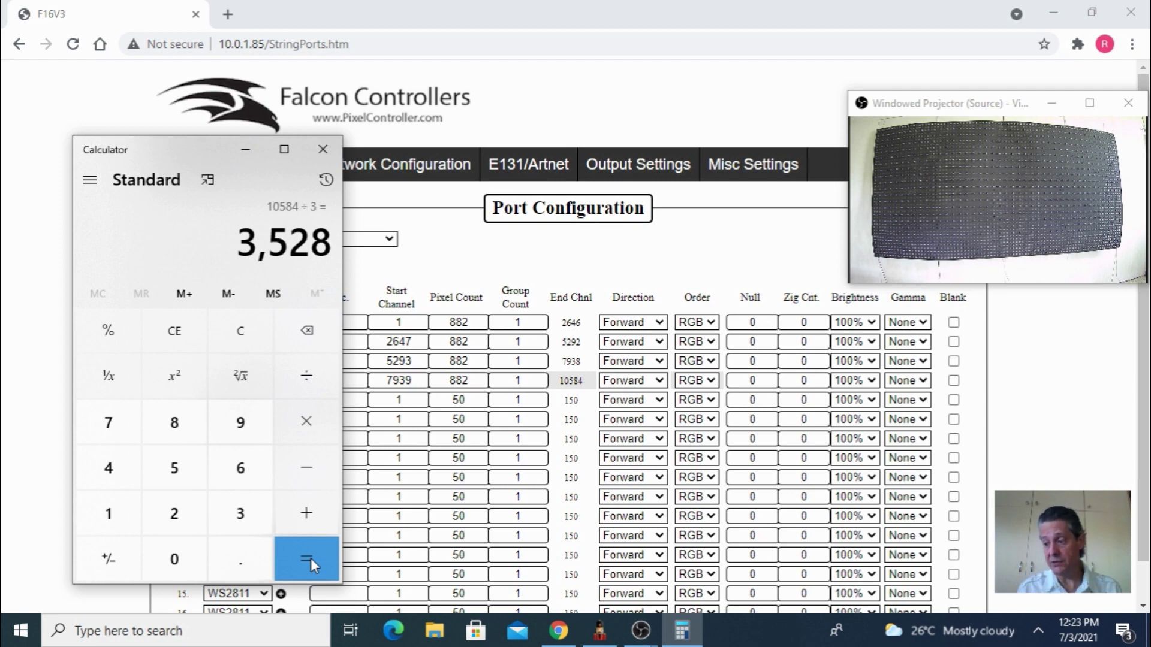
pyautogui.click(319, 149)
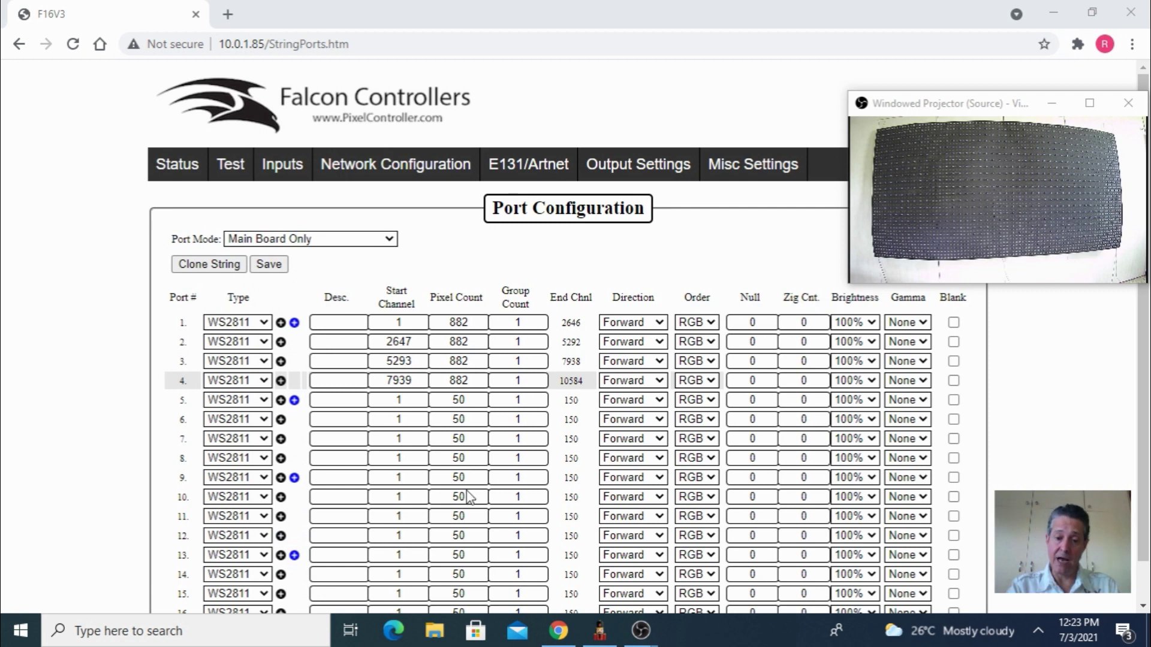
# Save the controller's port configuration and switch back to xLights
pyautogui.click(269, 264)
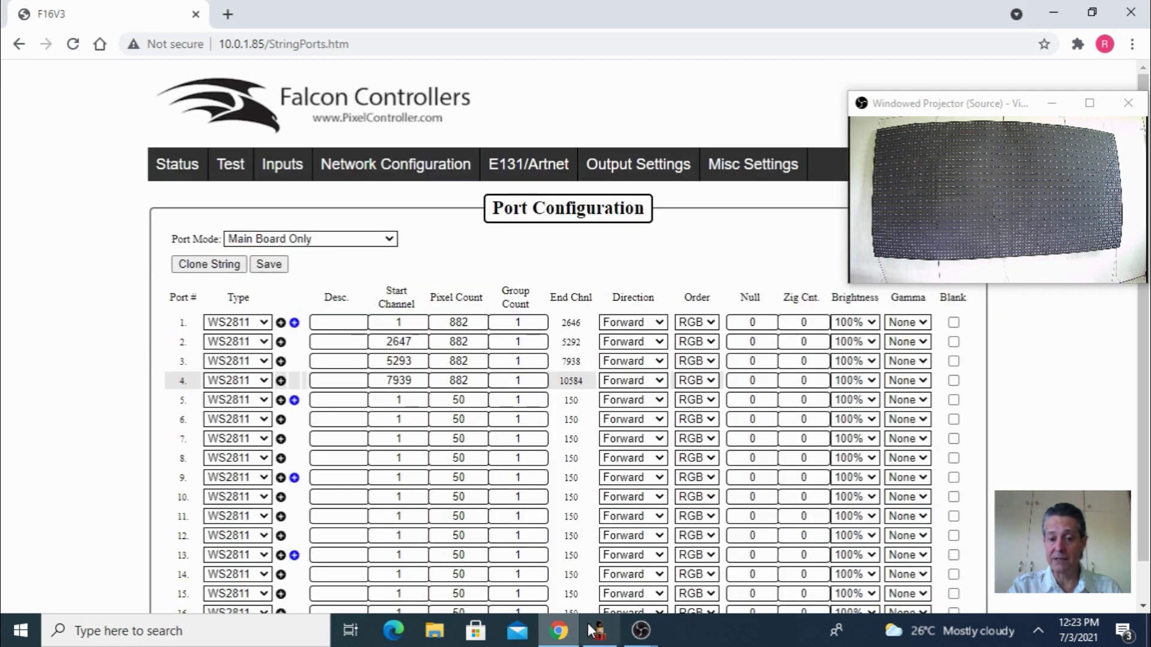
pyautogui.moveTo(600, 637)
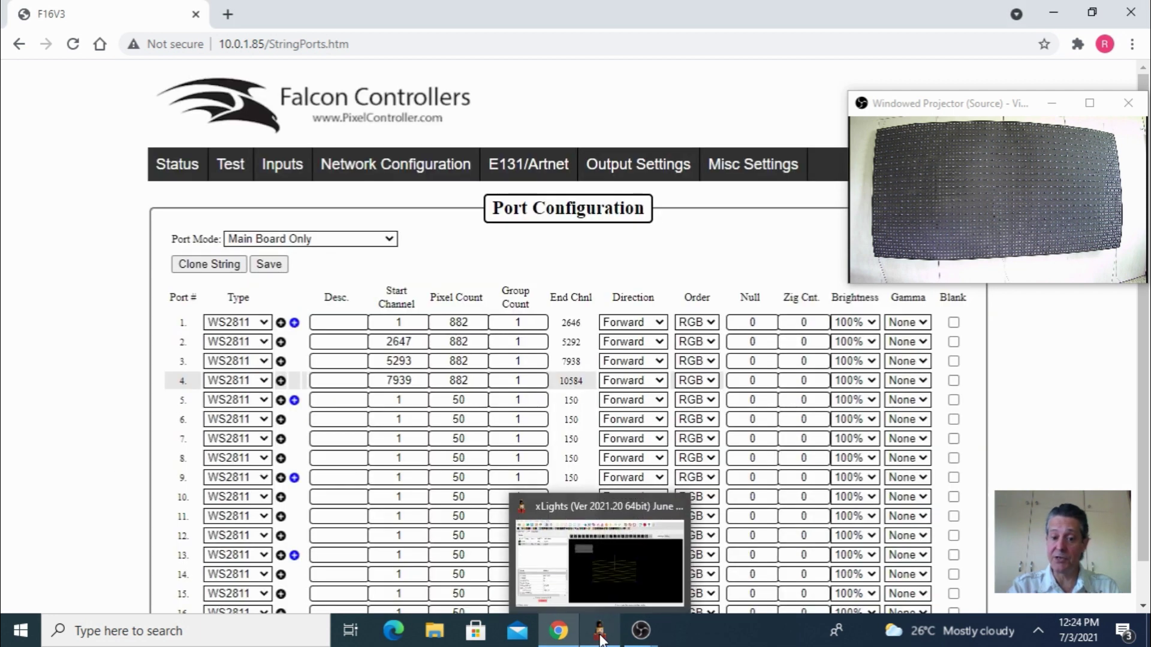
pyautogui.click(604, 581)
# Set Matrix-2 to 4 strings with 882 nodes per string
pyautogui.moveTo(639, 369); pyautogui.dragTo(577, 352)
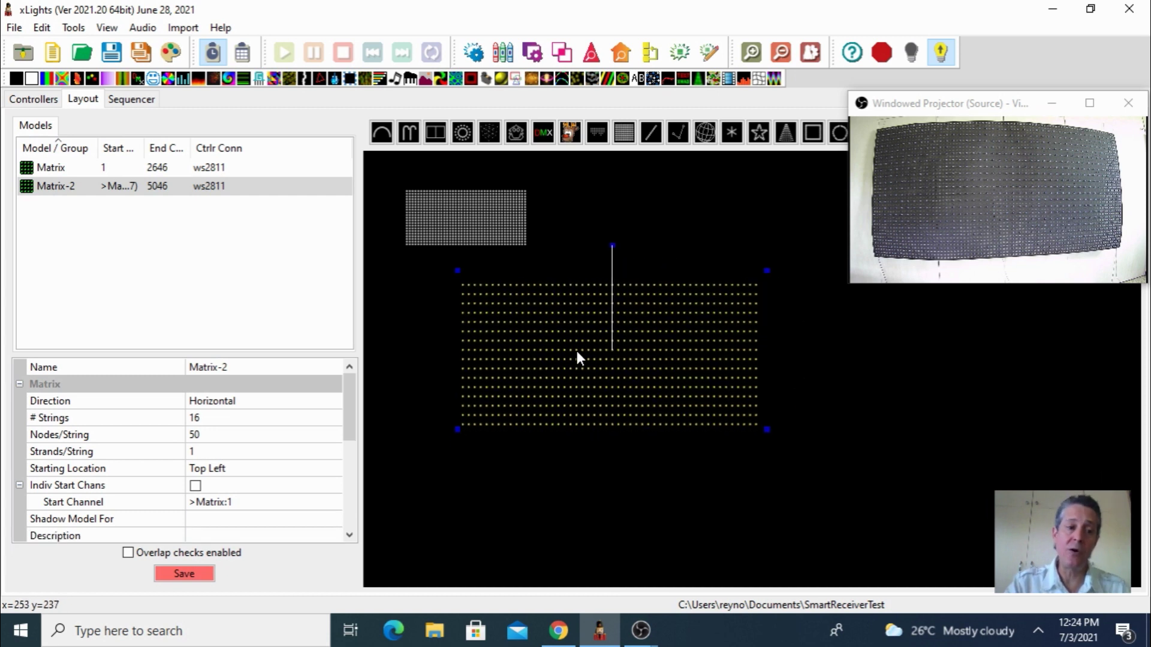
pyautogui.click(248, 417)
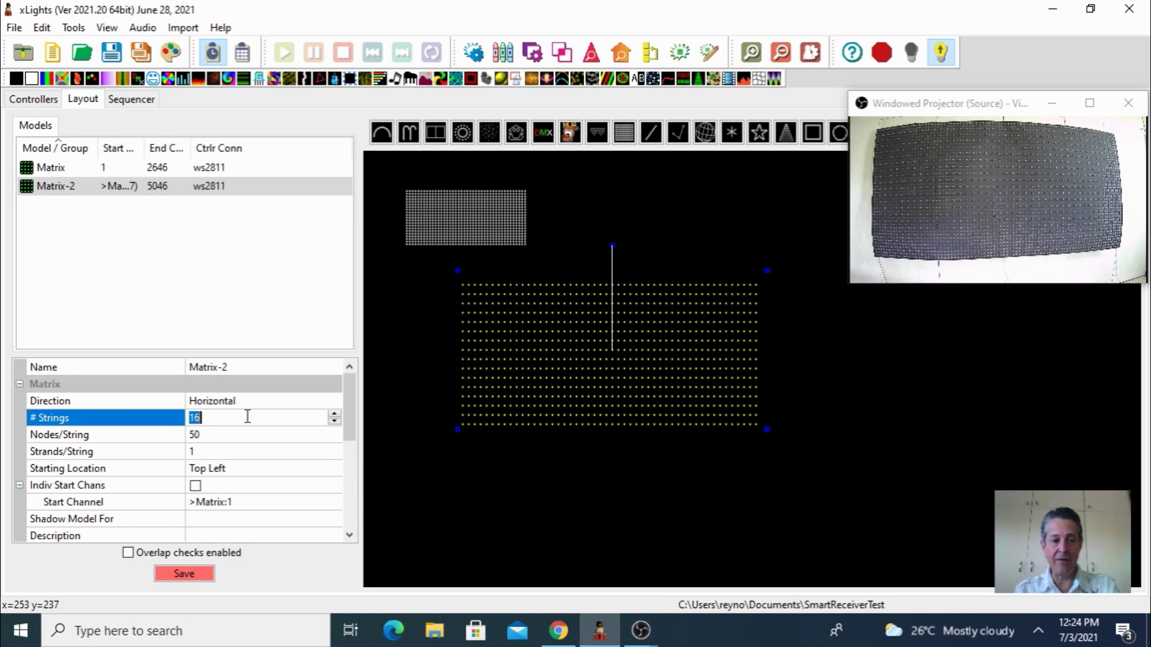
pyautogui.write('4')
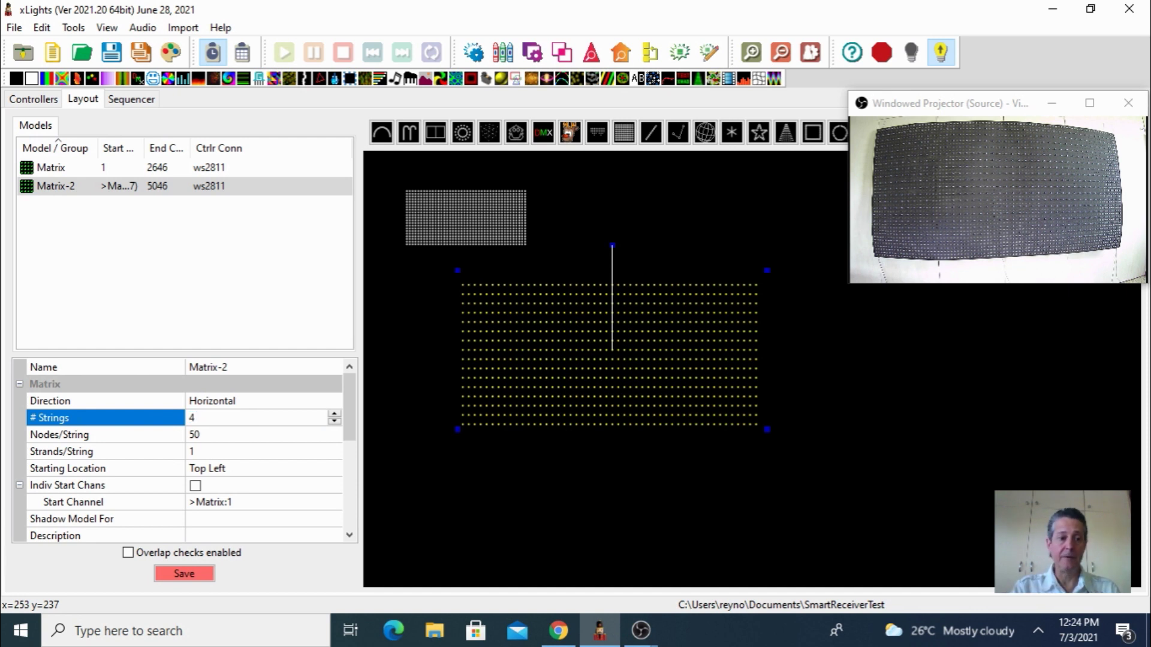
pyautogui.click(208, 434)
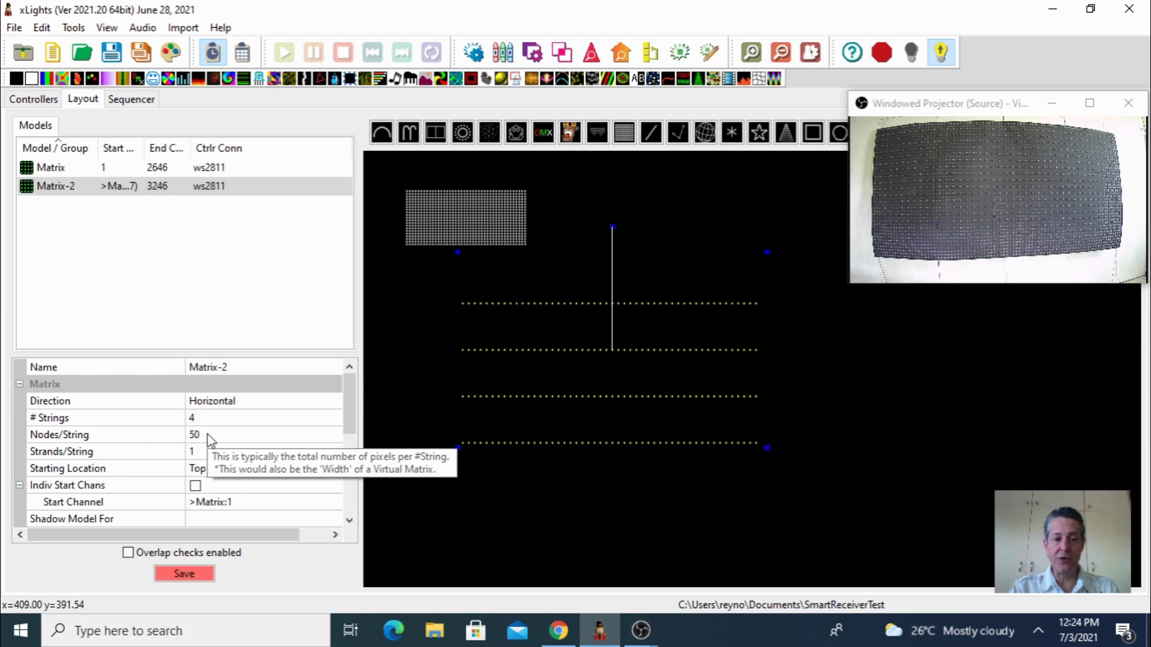
pyautogui.write('882')
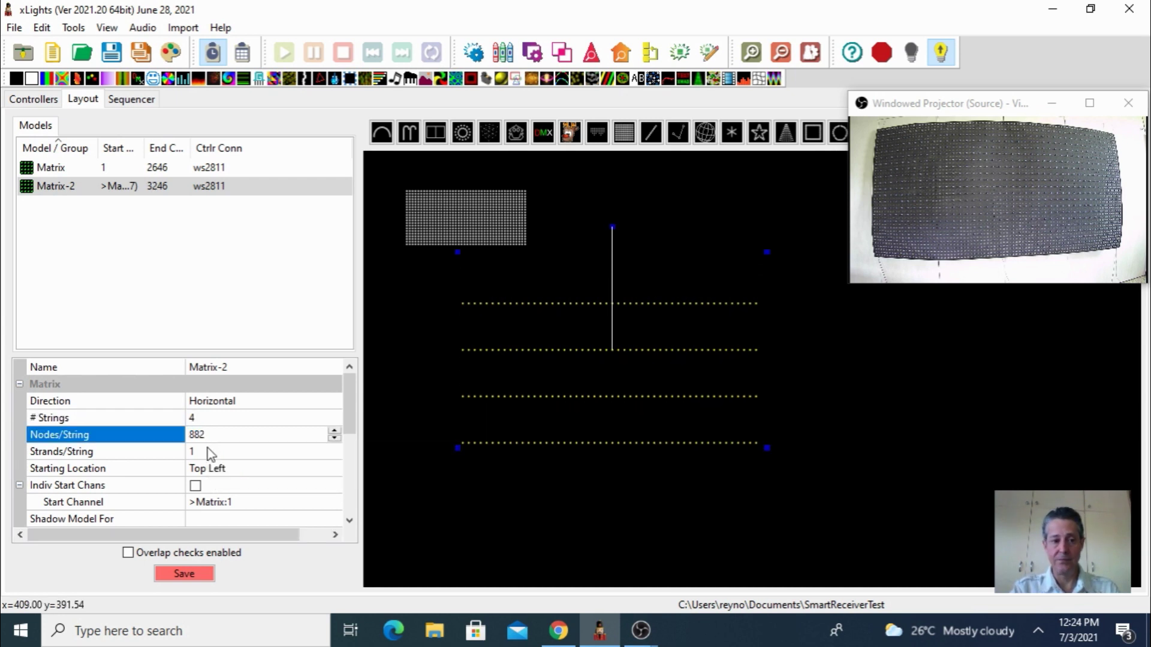
pyautogui.press('Return')
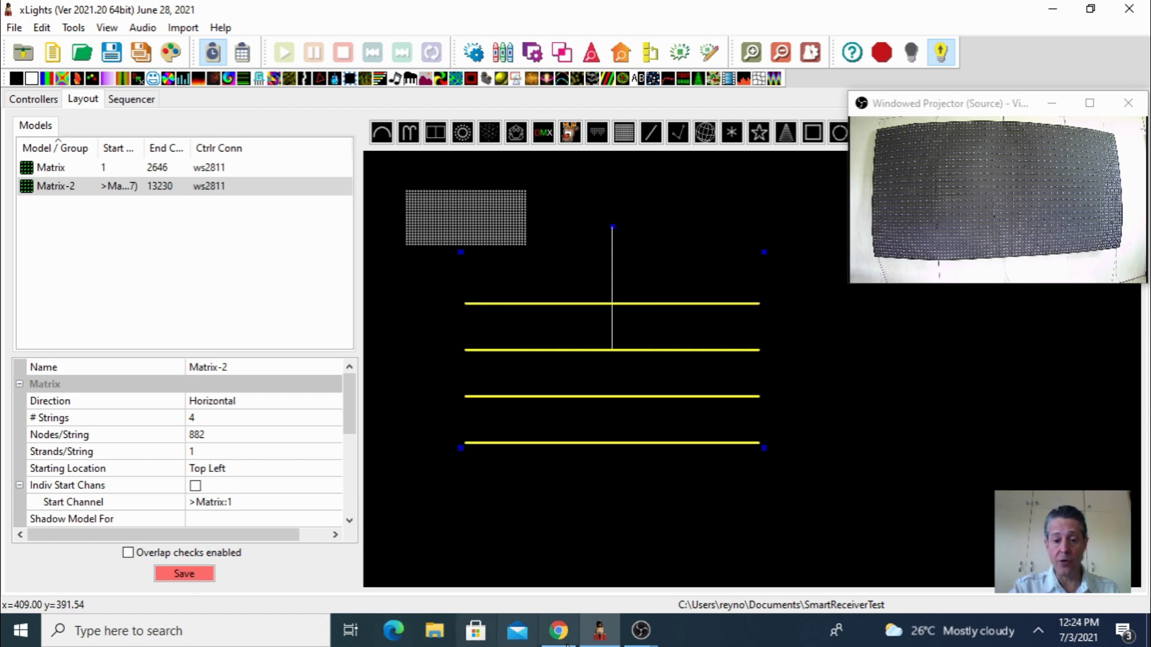
# Switch to Calculator and divide 42 by 4 to work out the strands per string
pyautogui.click(99, 639)
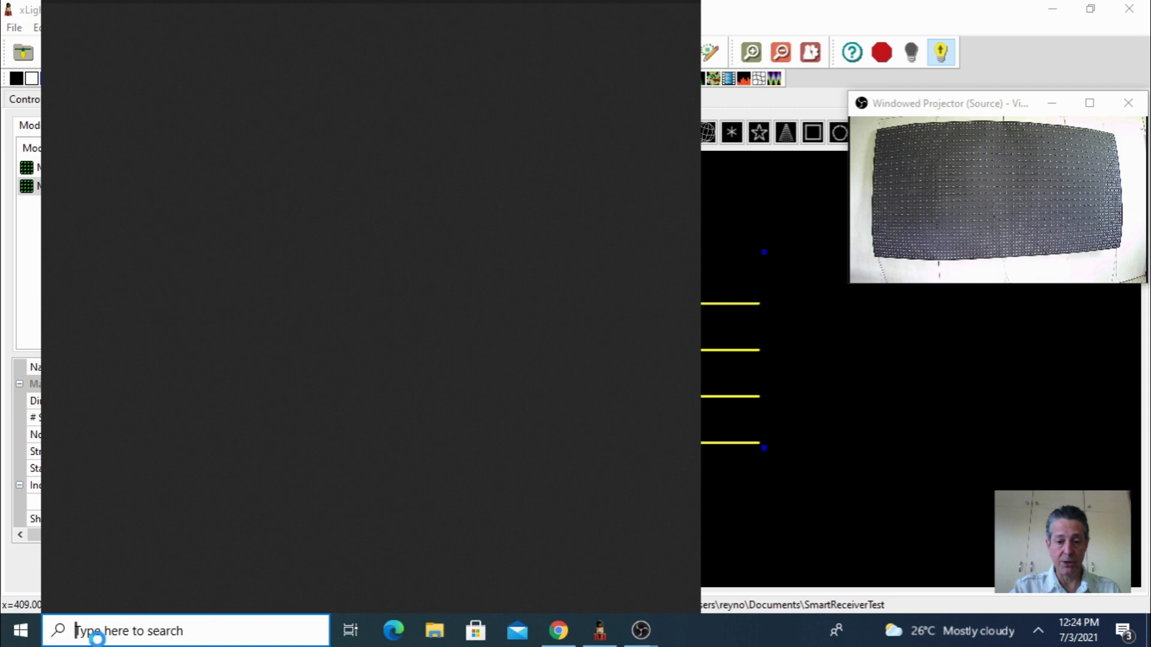
pyautogui.write('calc')
pyautogui.press('Return')
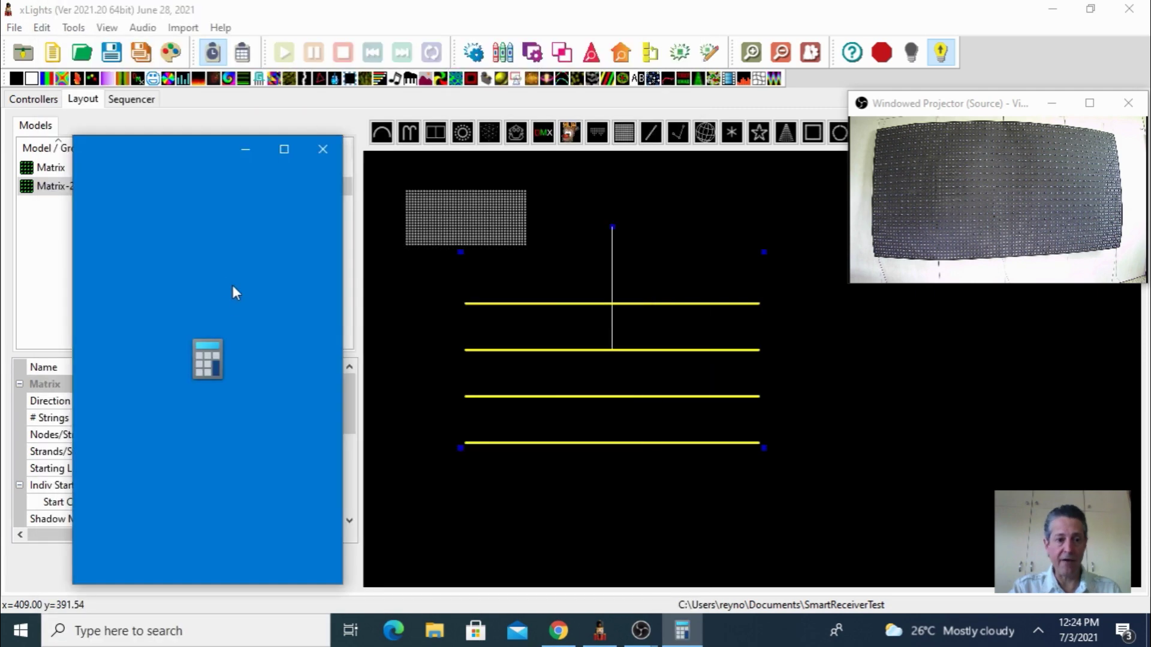
pyautogui.click(119, 479)
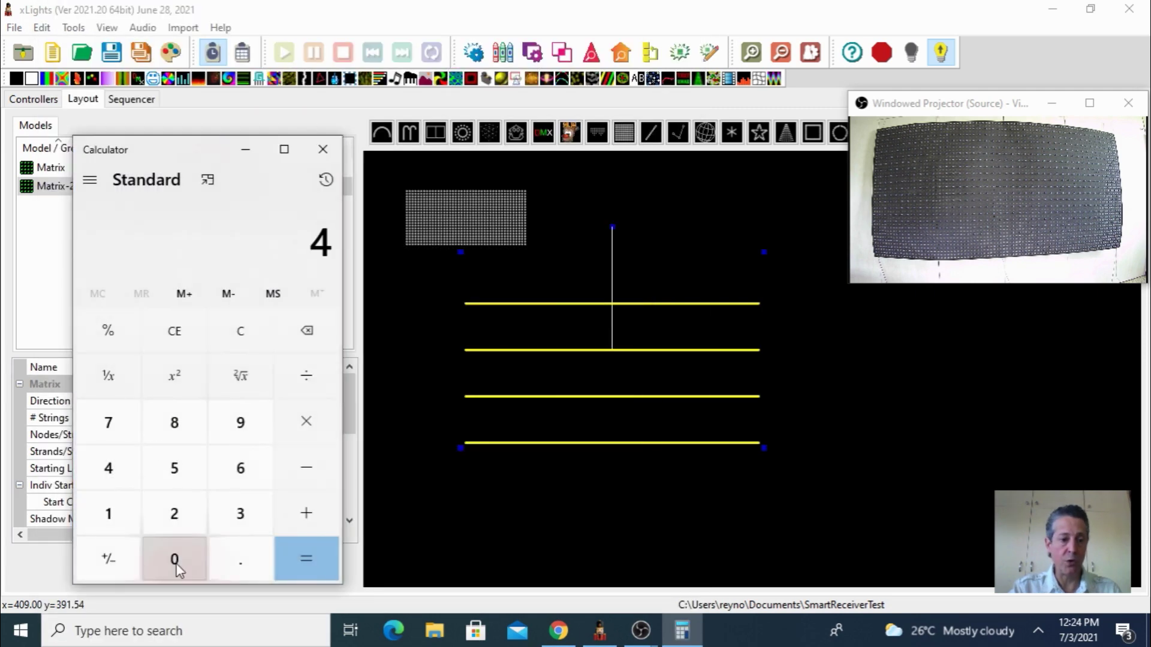
pyautogui.click(178, 521)
pyautogui.click(306, 376)
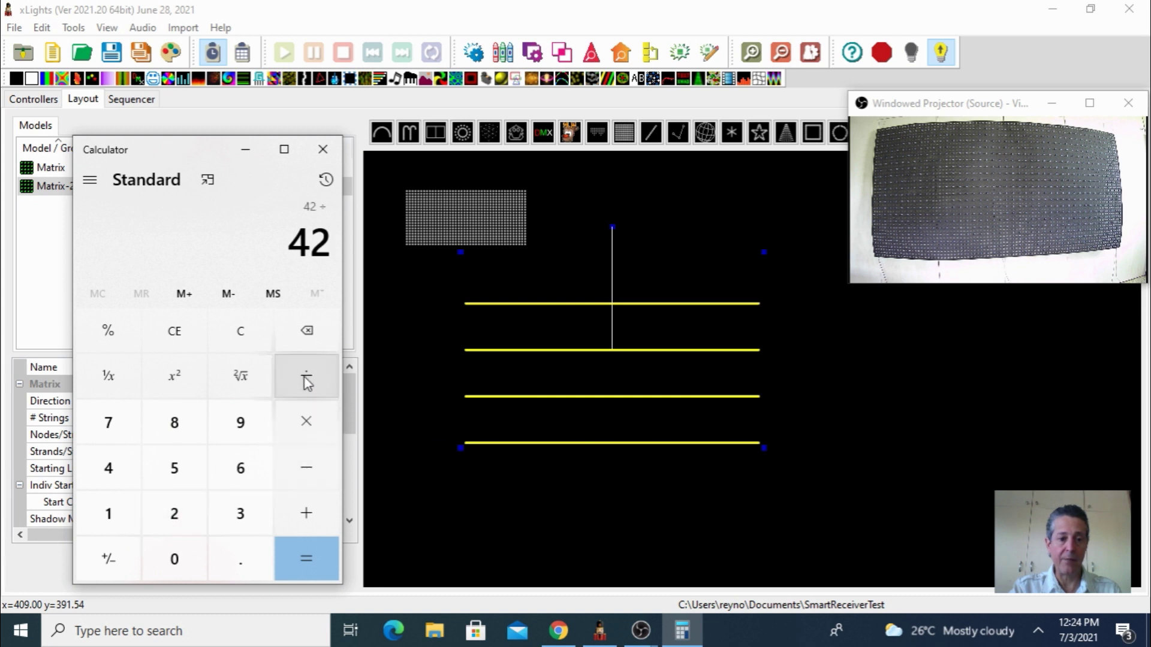
pyautogui.click(108, 469)
pyautogui.click(318, 564)
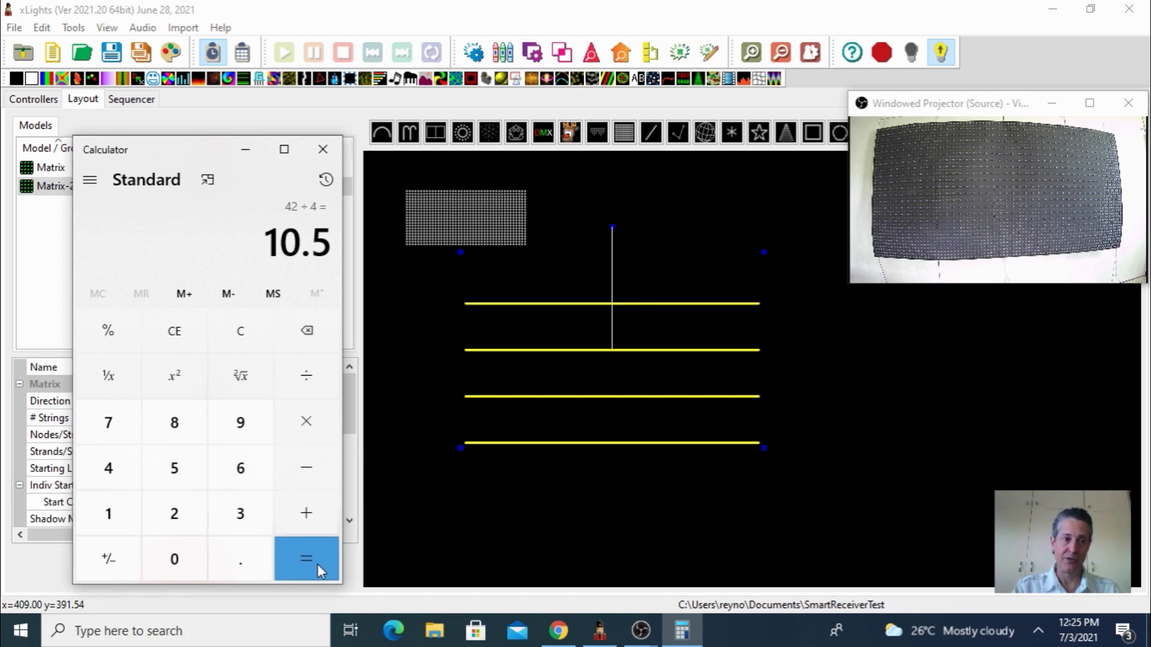
# Switch back to xLights and set Matrix-2's strands per string to 10
pyautogui.click(44, 323)
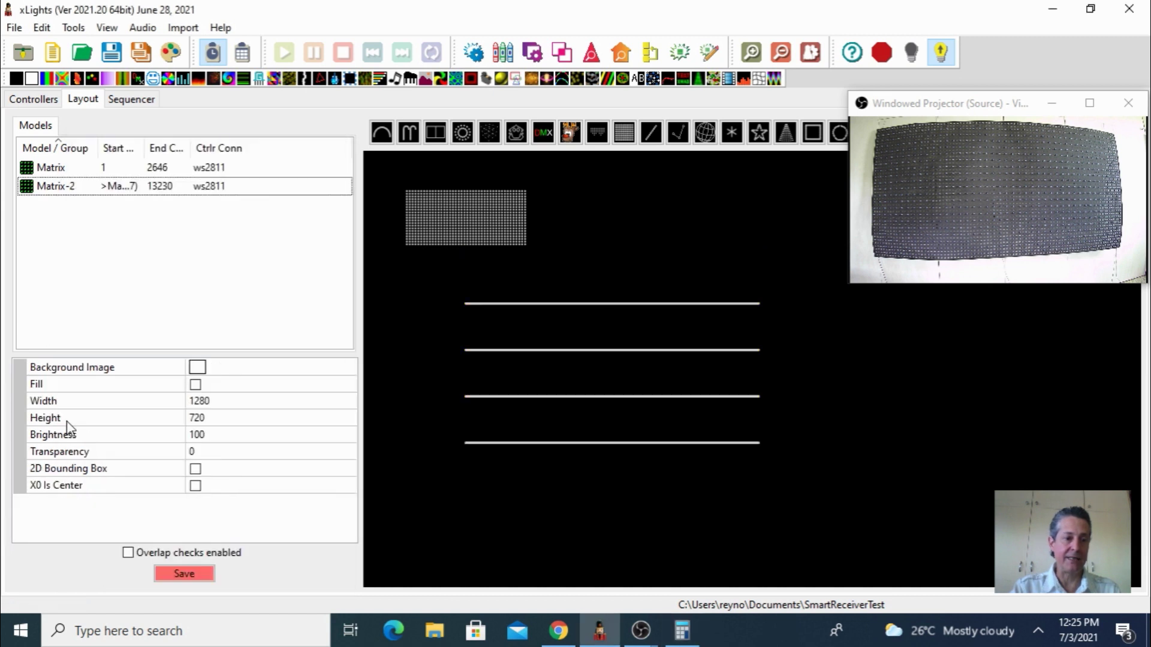
pyautogui.click(73, 188)
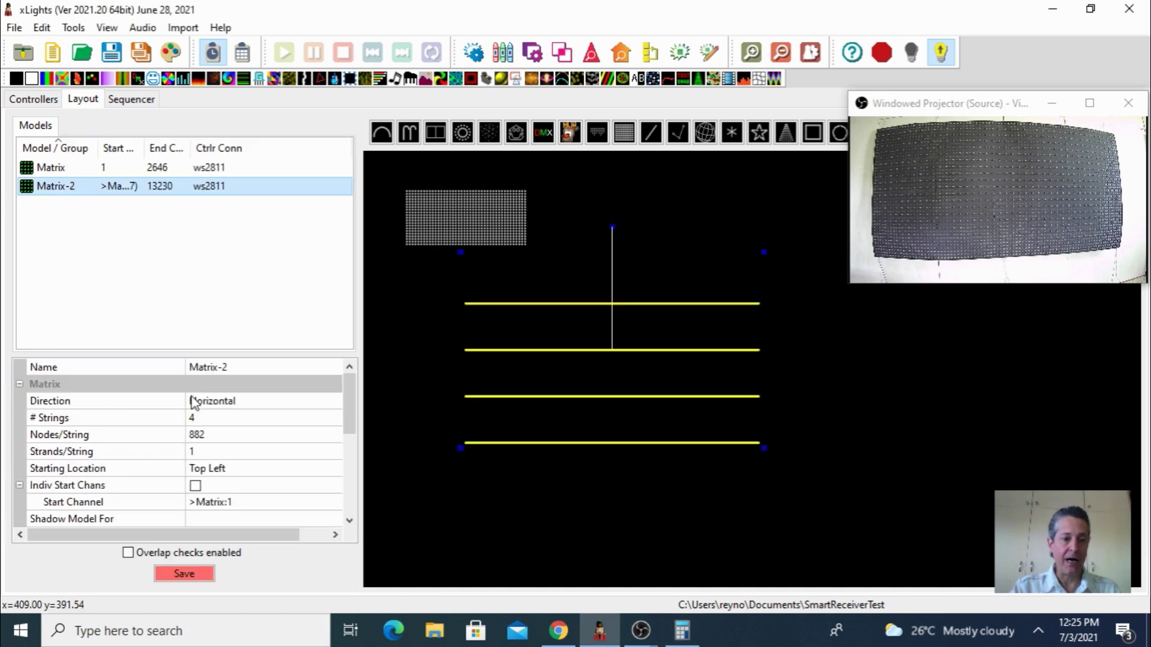
pyautogui.click(223, 456)
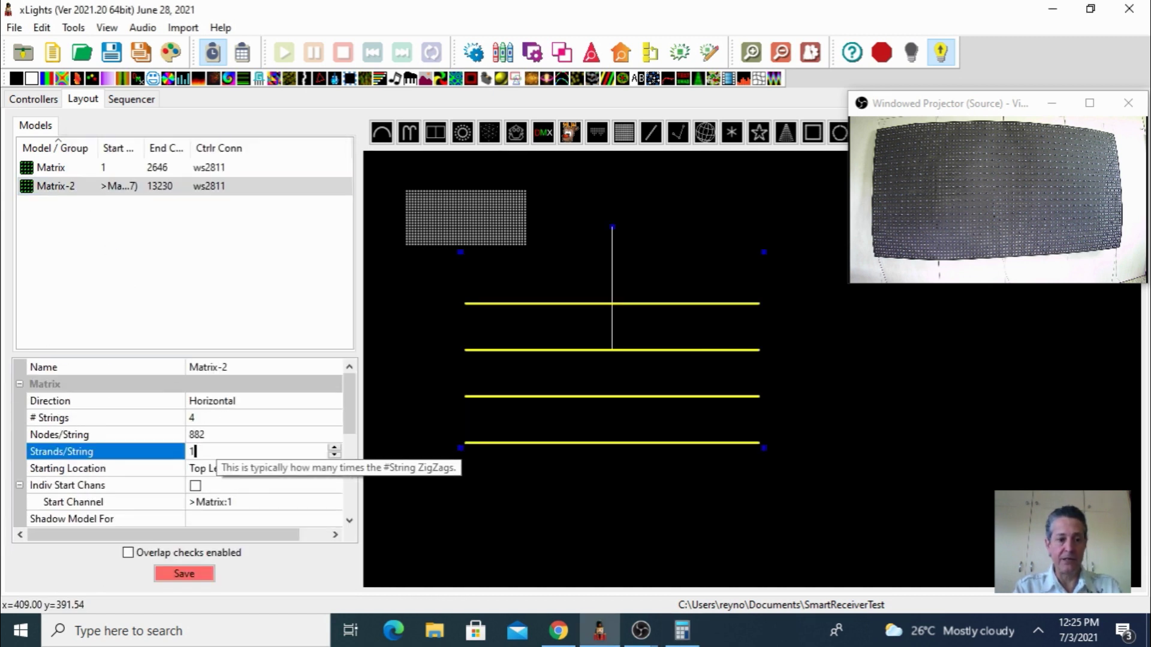
pyautogui.write('0')
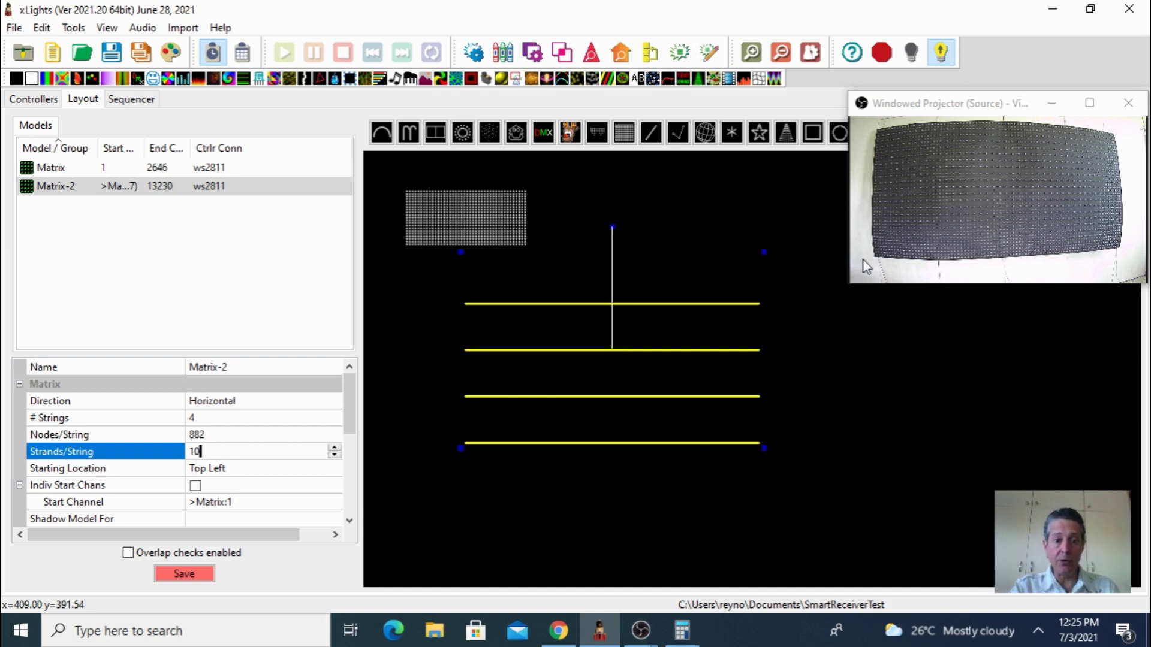
# Switch to Calculator, clear the previous result, divide 84 by 4, and close Calculator
pyautogui.click(682, 630)
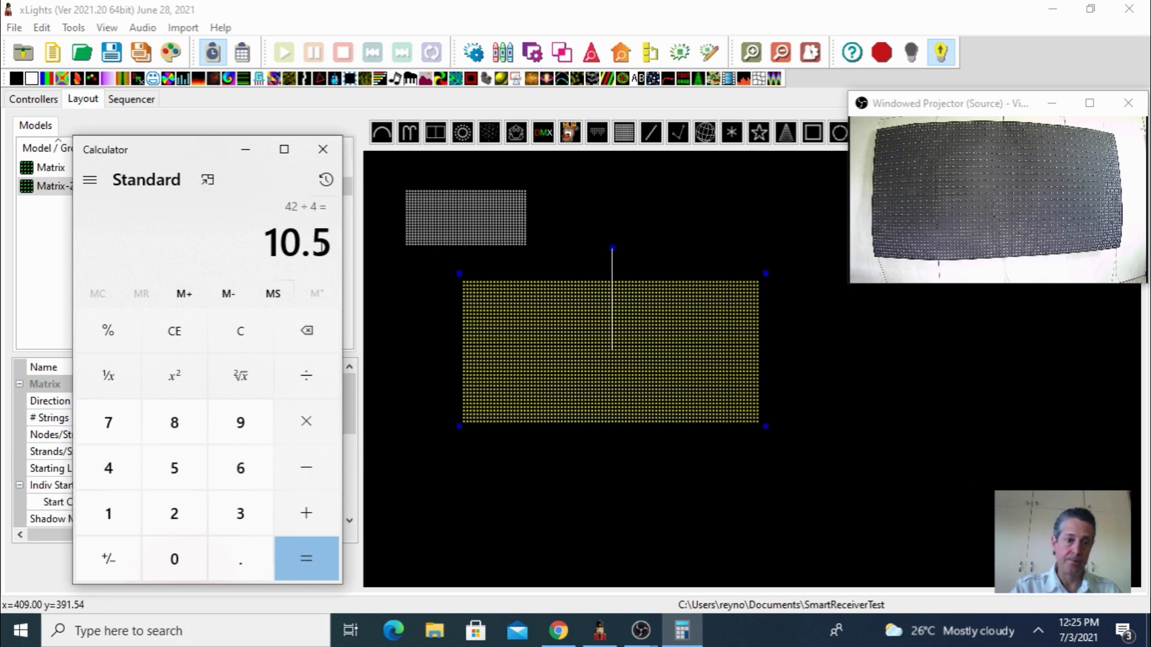
pyautogui.press('BackSpace')
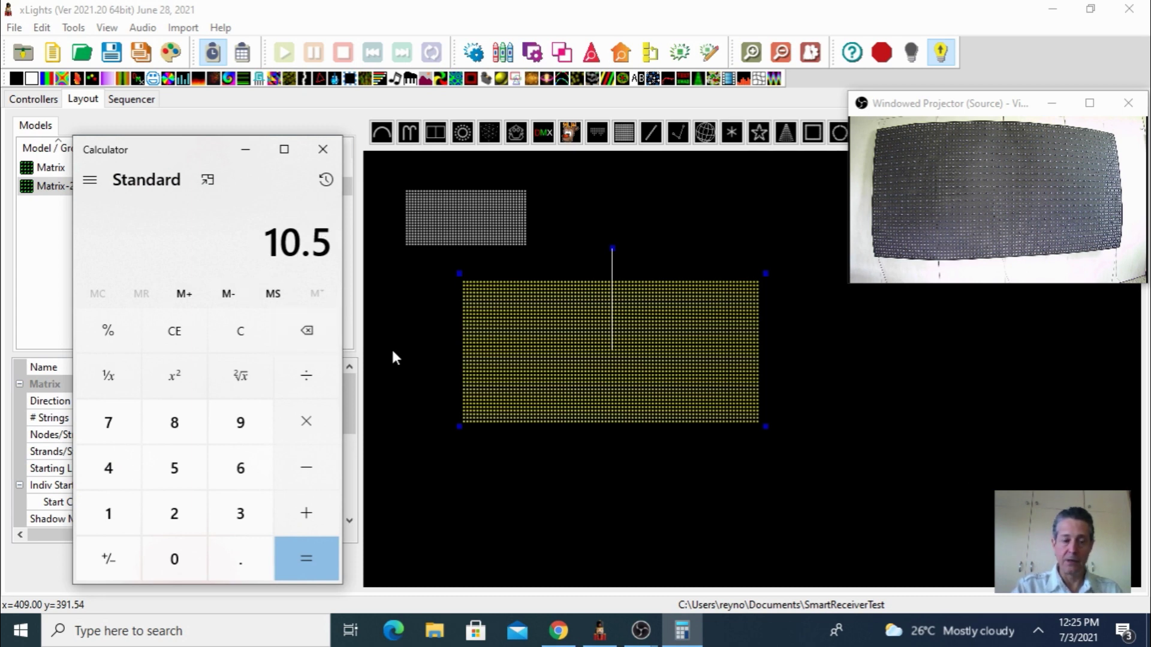
pyautogui.scroll(1, 392, 351)
pyautogui.click(174, 330)
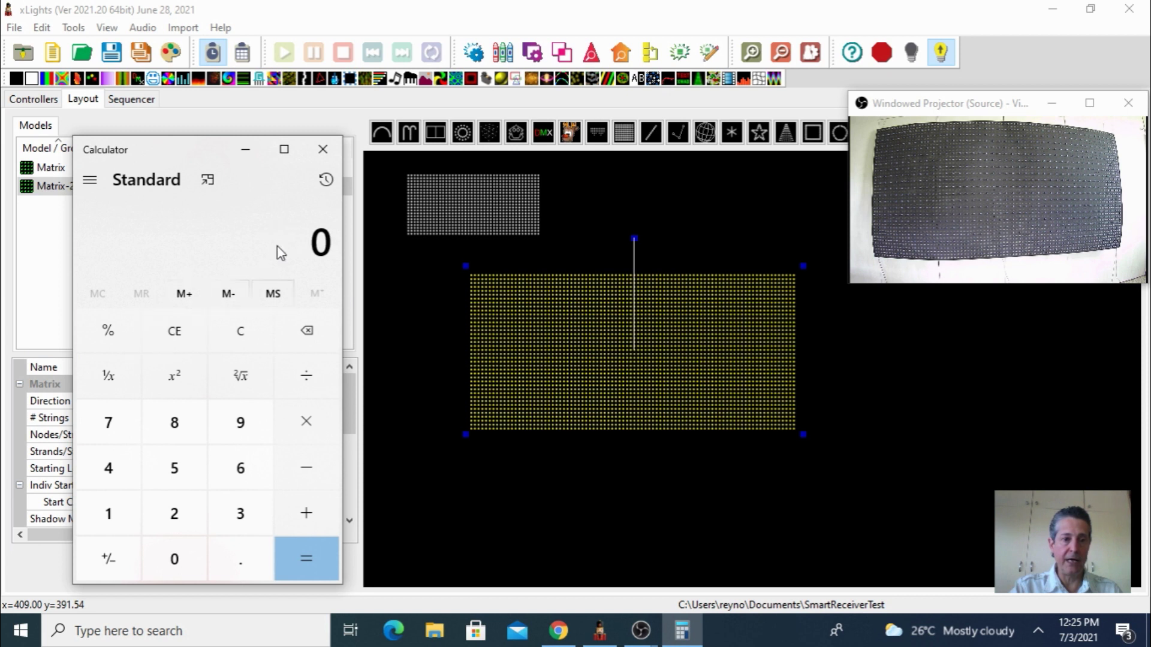
pyautogui.write('84')
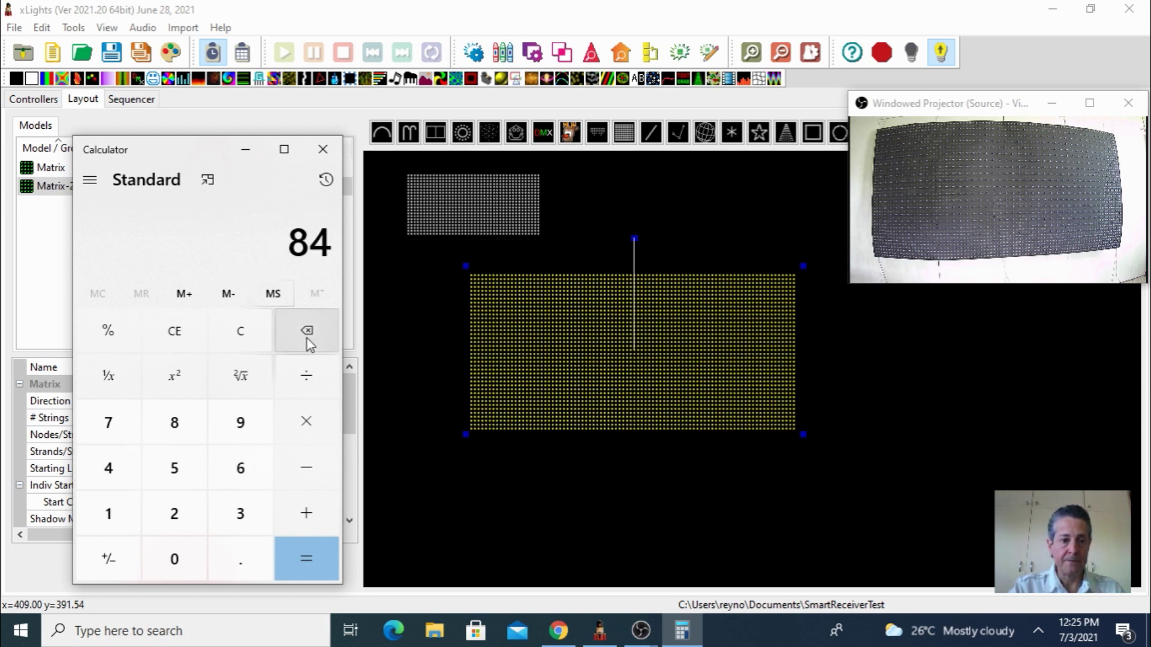
pyautogui.click(308, 389)
pyautogui.click(108, 473)
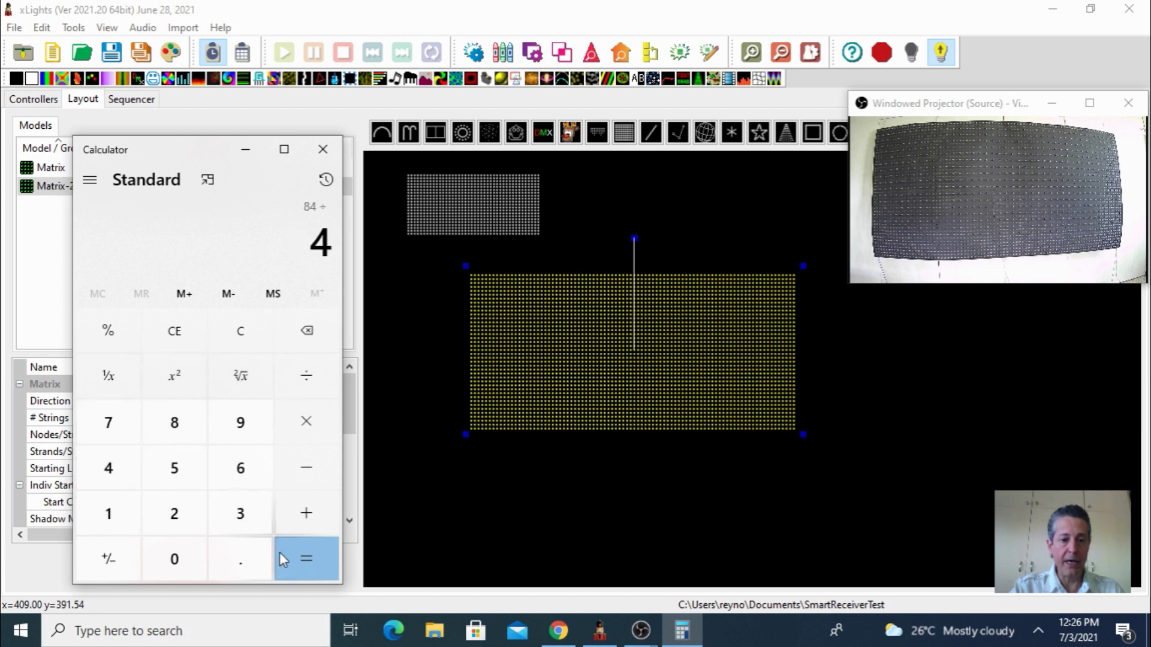
pyautogui.click(317, 577)
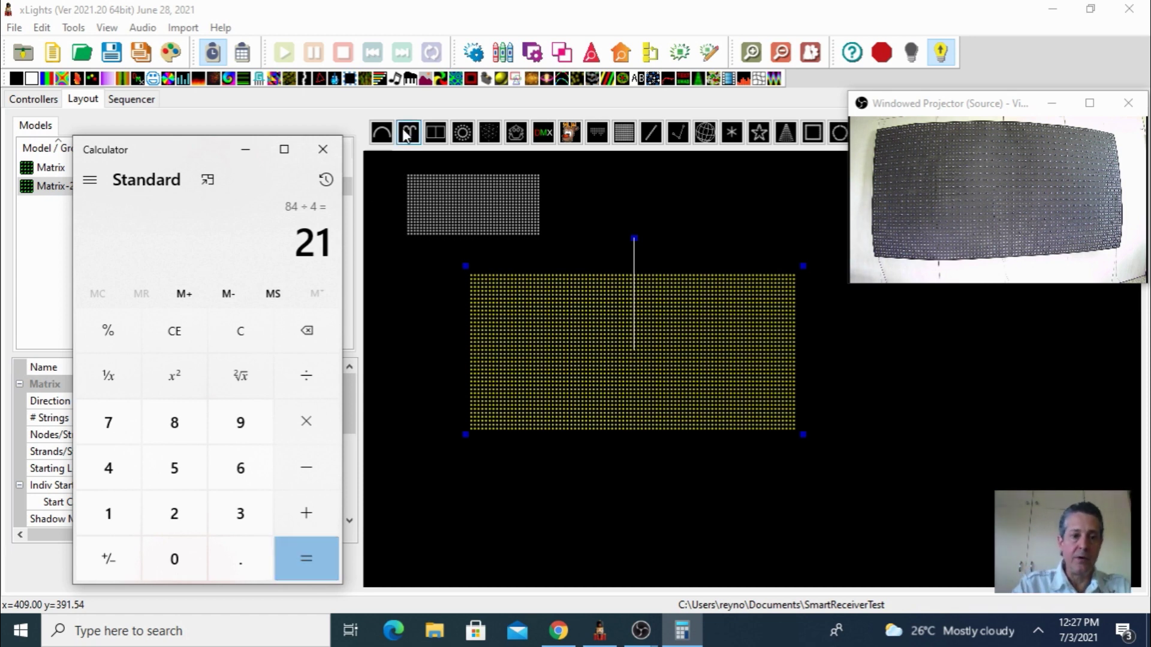
pyautogui.click(322, 149)
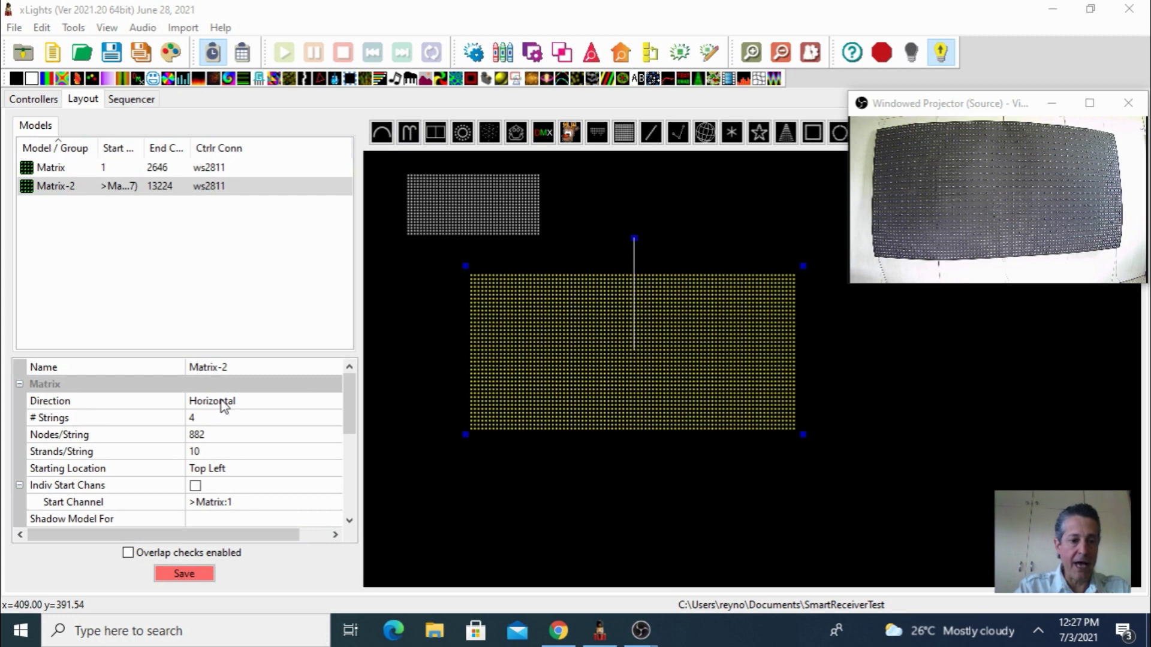
# Set Matrix-2's strands per string to 21 and its direction to Vertical
pyautogui.click(204, 451)
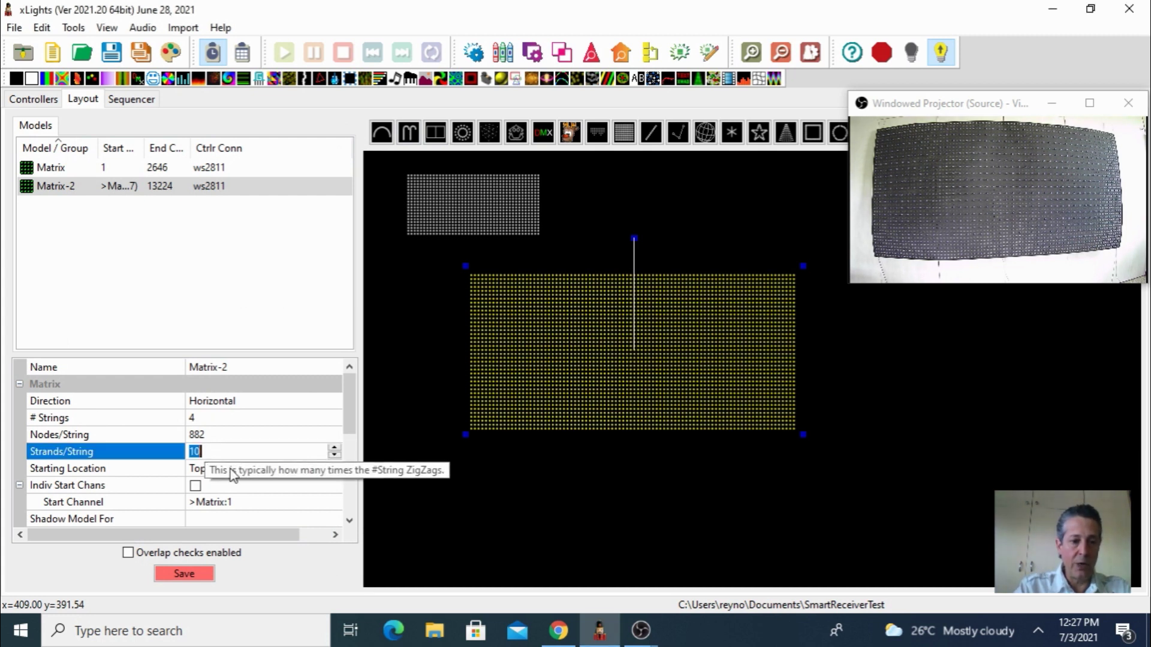
pyautogui.write('21')
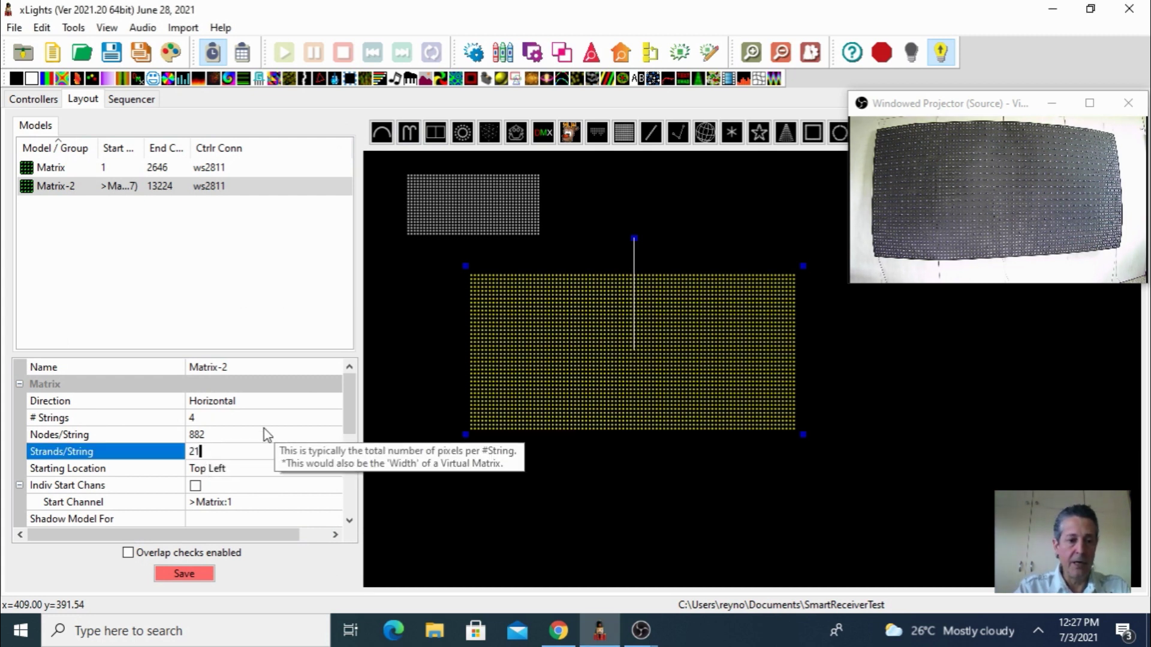
pyautogui.click(242, 405)
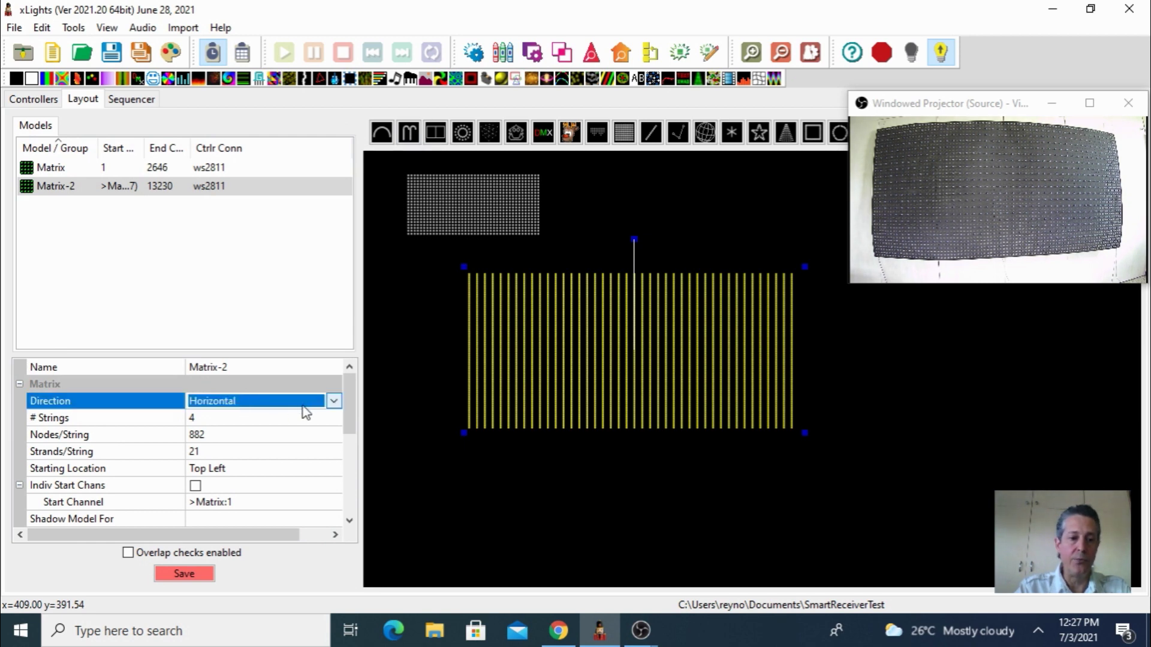
pyautogui.click(334, 402)
pyautogui.click(261, 437)
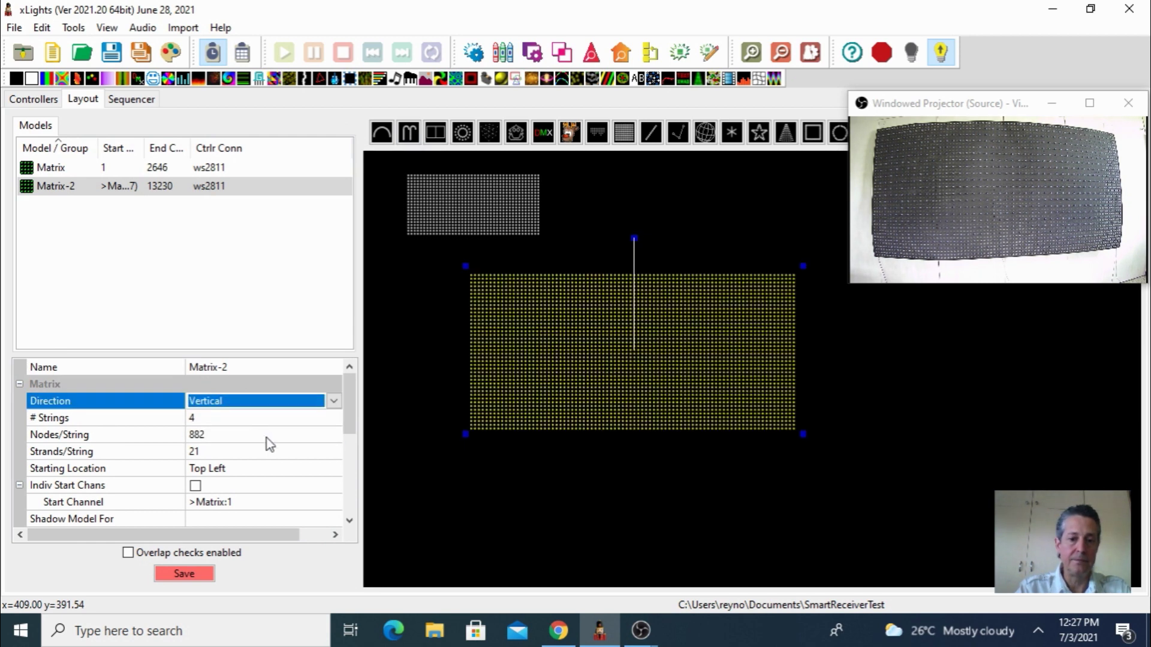
# Enlarge Matrix-2 outward from its lower-left corner, set its starting location to Bottom Left, and save the layout
pyautogui.moveTo(466, 434); pyautogui.dragTo(419, 449)
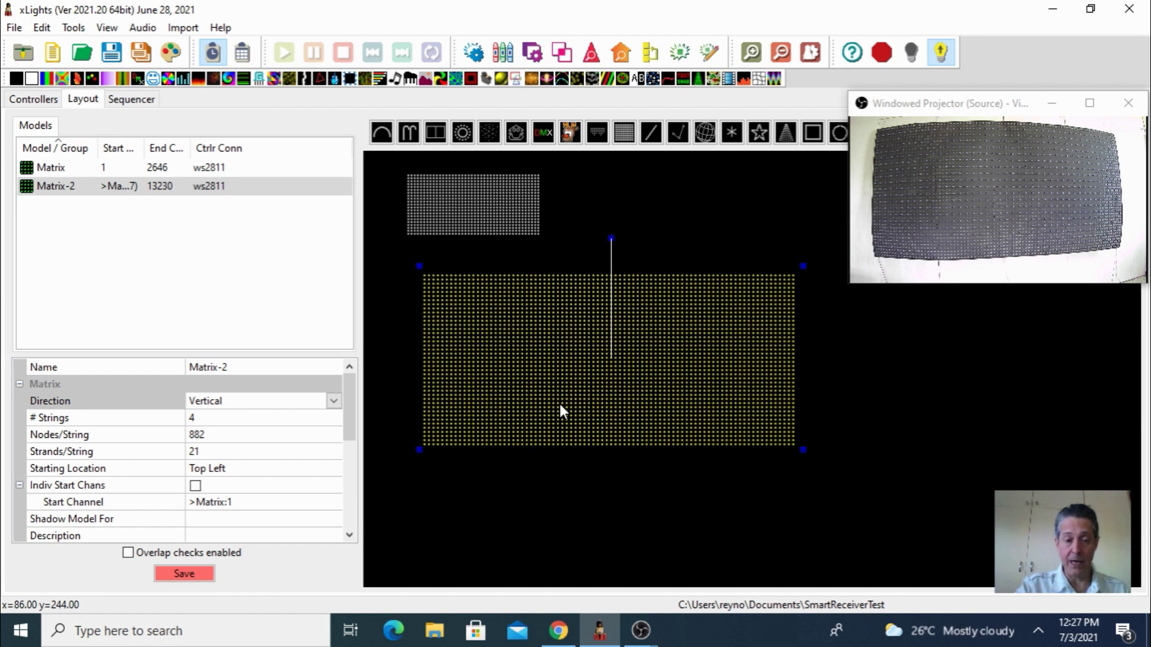
pyautogui.click(257, 474)
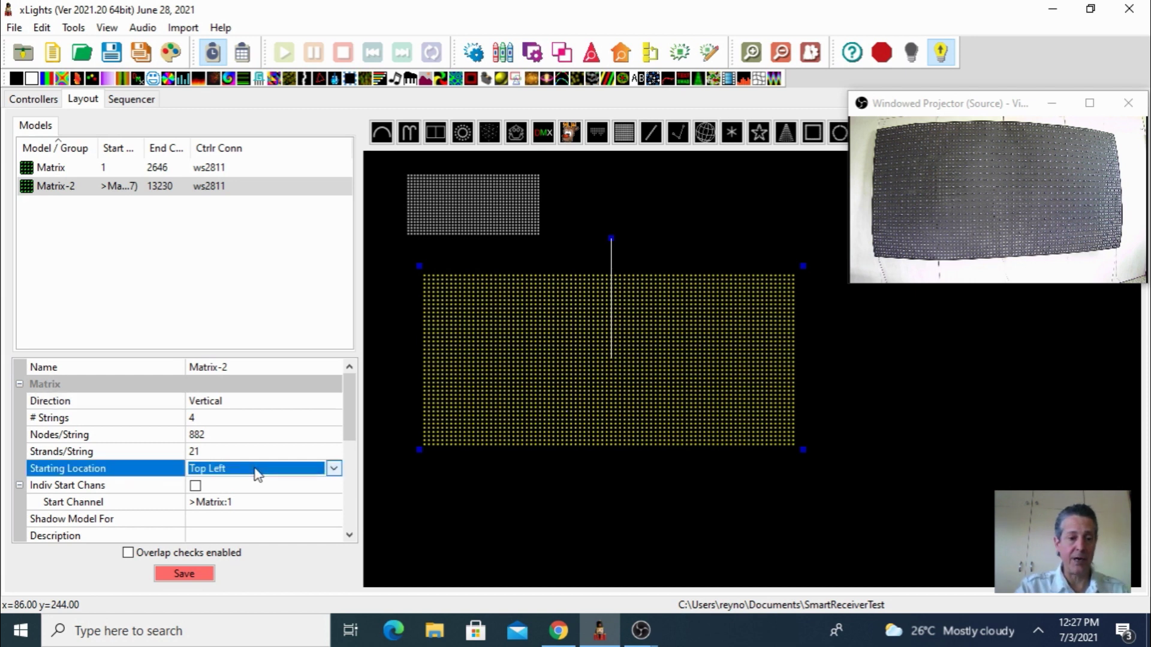
pyautogui.click(256, 473)
pyautogui.click(232, 521)
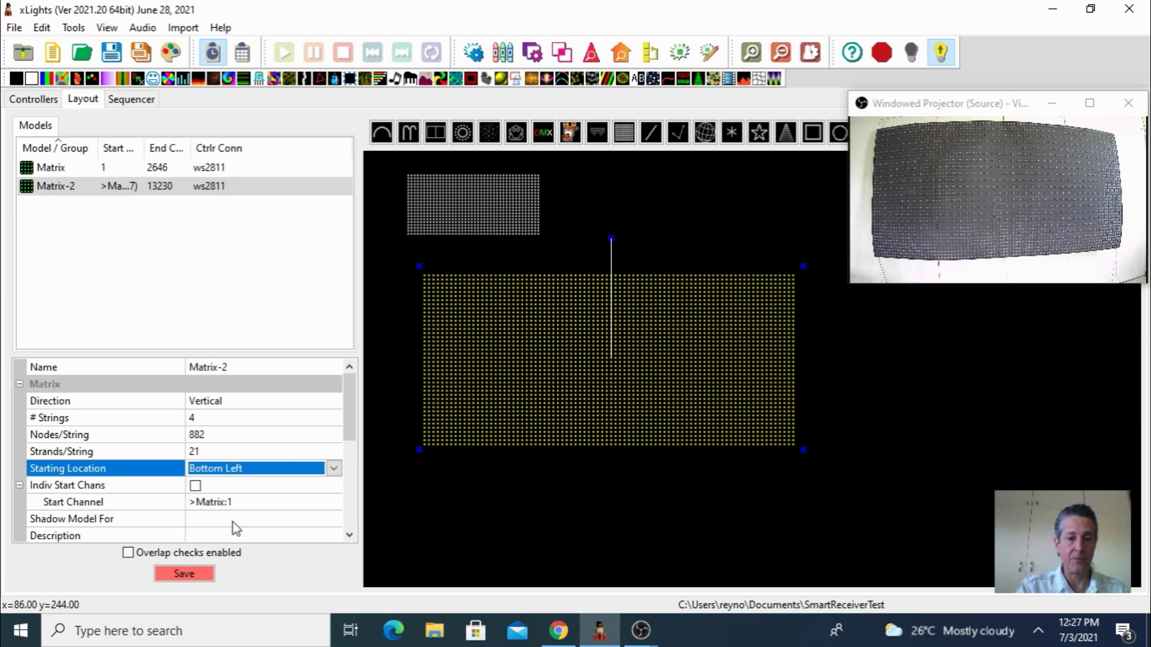
pyautogui.click(186, 575)
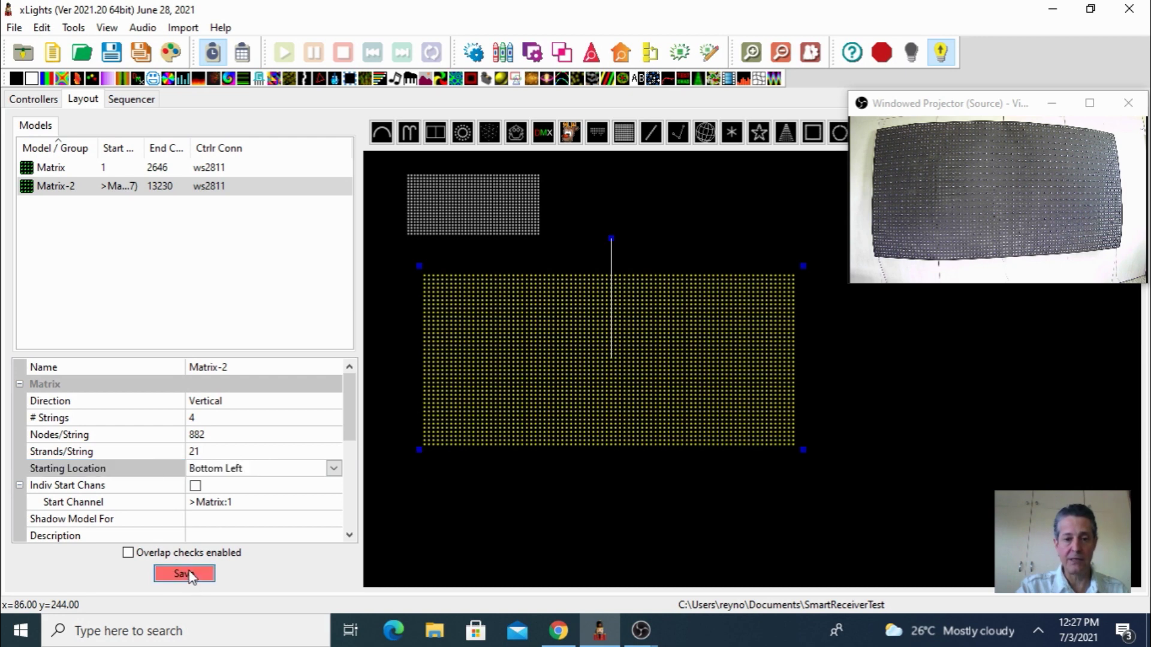
# Open the Wiring View of Matrix-2 in a larger window and examine the wiring order near the matrix's upper-left corner
pyautogui.rightClick(475, 333)
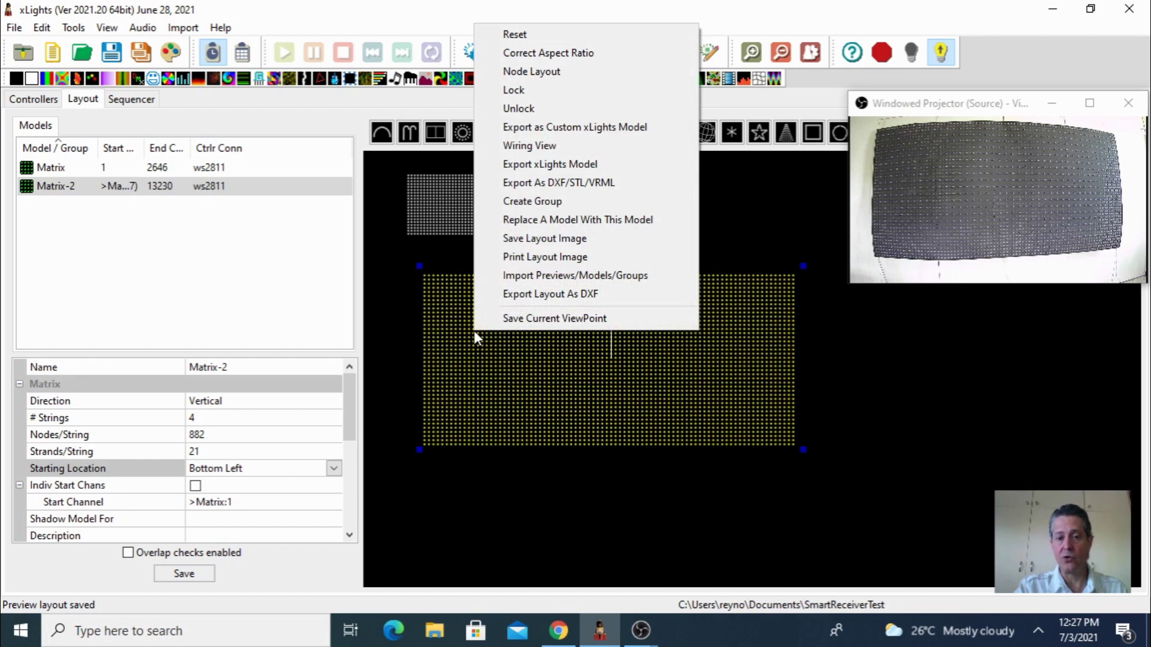
pyautogui.click(548, 147)
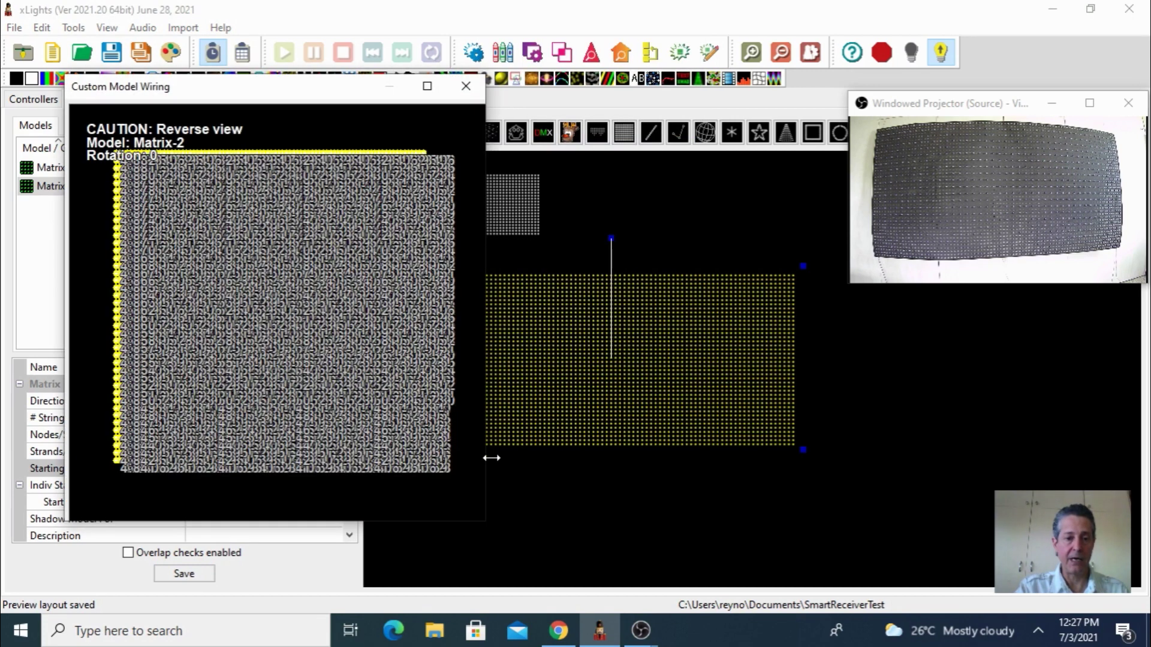
pyautogui.moveTo(482, 522); pyautogui.dragTo(785, 568)
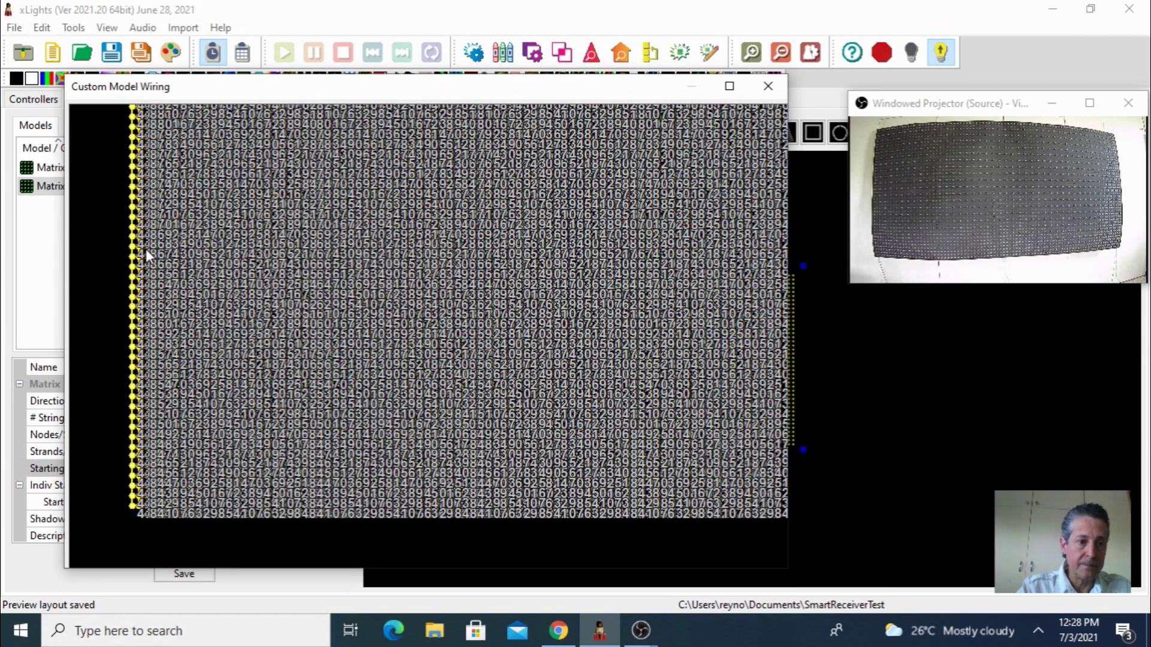
pyautogui.scroll(1, 149, 256)
pyautogui.scroll(1, 159, 256)
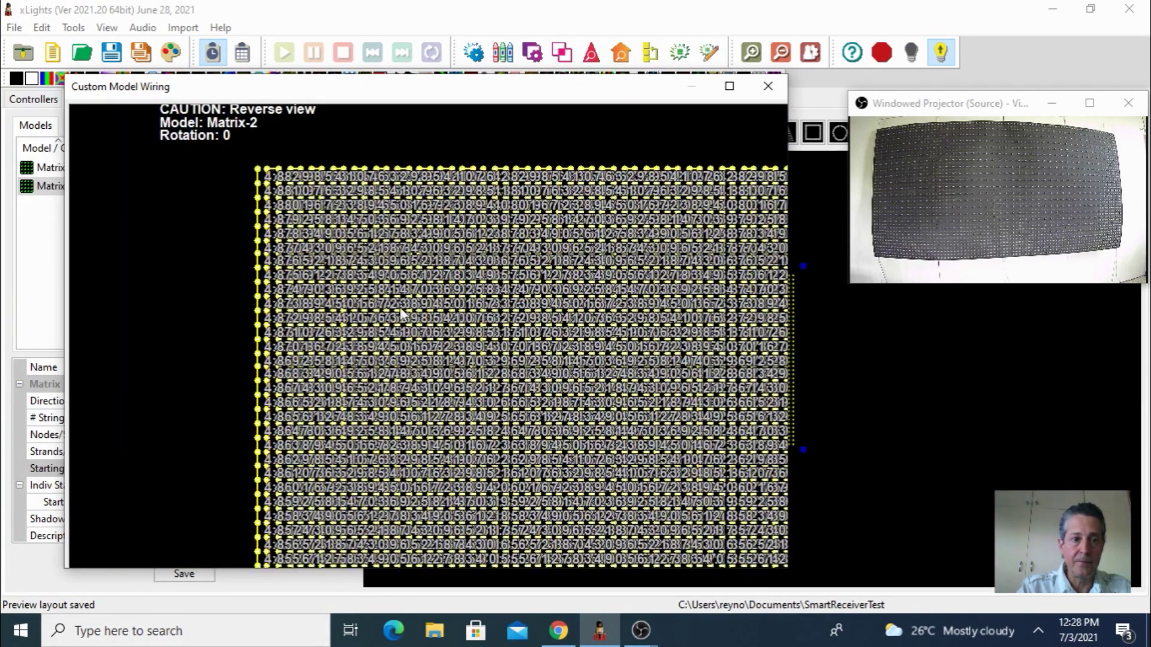
pyautogui.scroll(1, 269, 247)
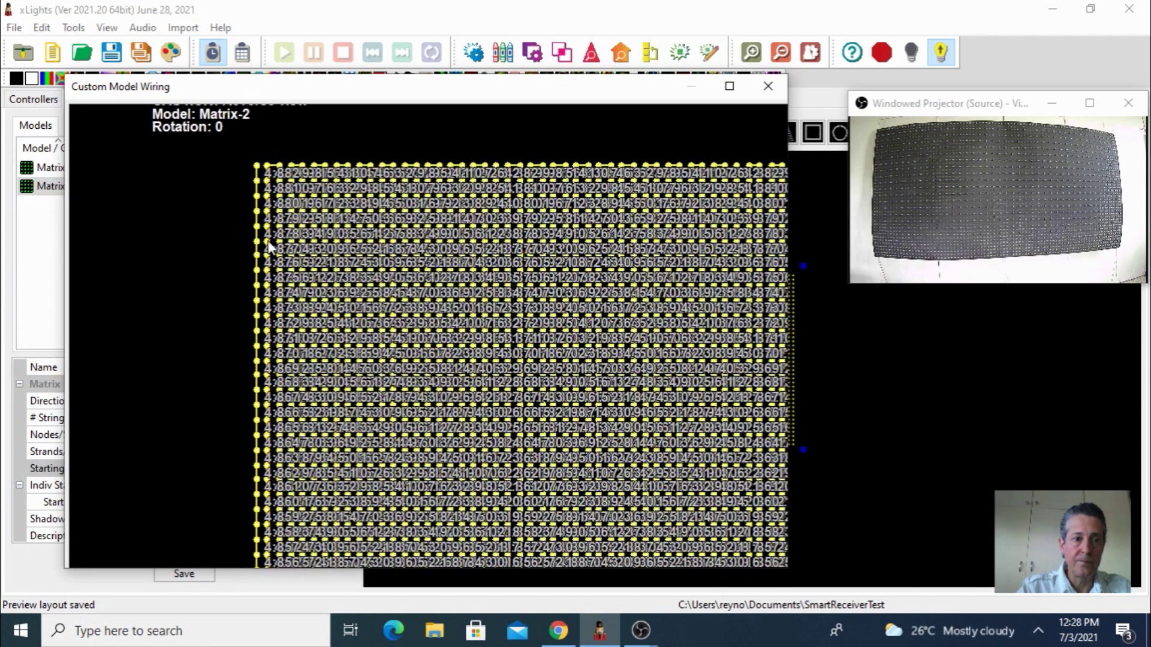
# Trace Matrix-2's wiring in the Wiring View from its upper-left corner across to the first pixels at its lower-right corner
pyautogui.scroll(1, 269, 247)
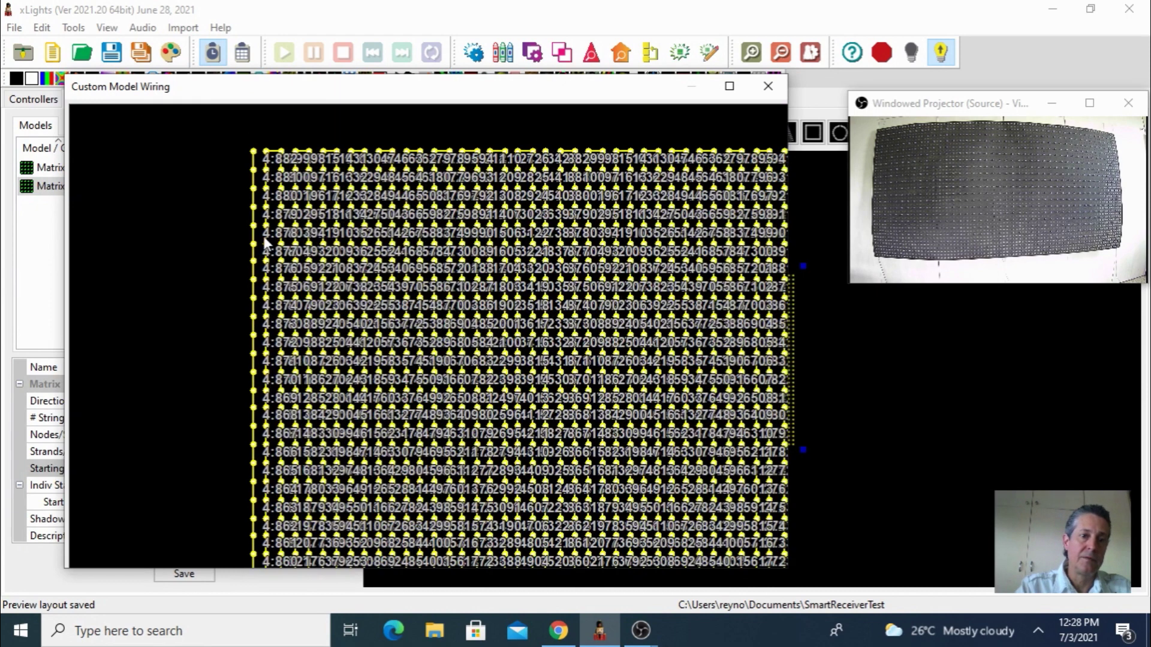
pyautogui.scroll(2, 266, 243)
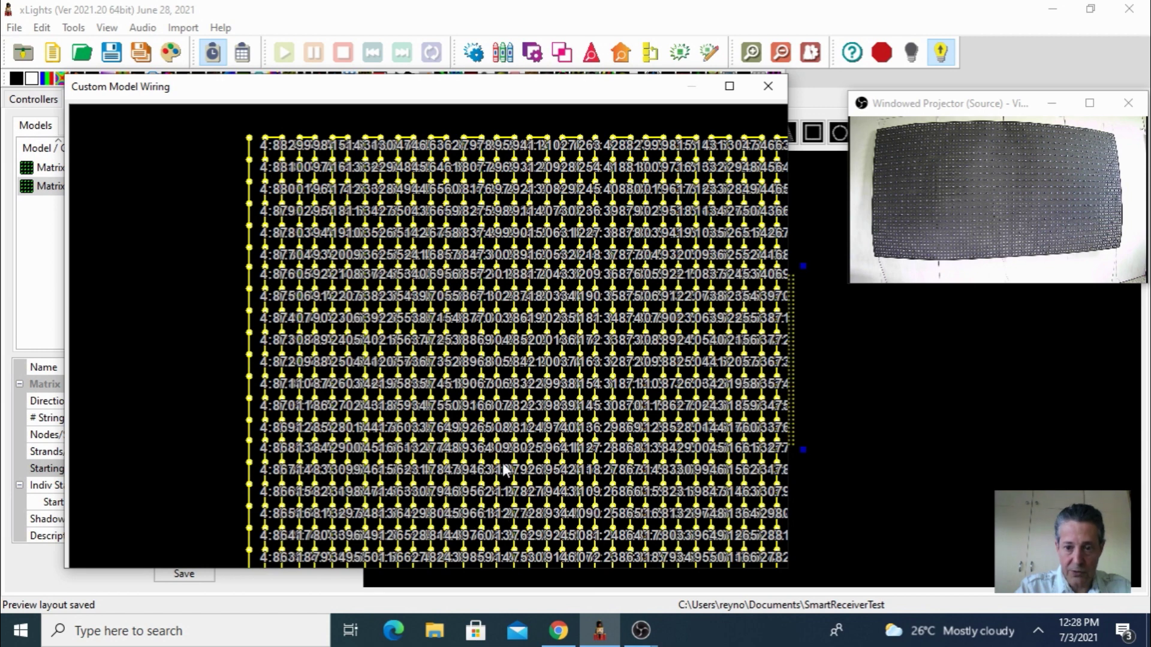
pyautogui.scroll(-5, 481, 435)
pyautogui.scroll(-5, 480, 403)
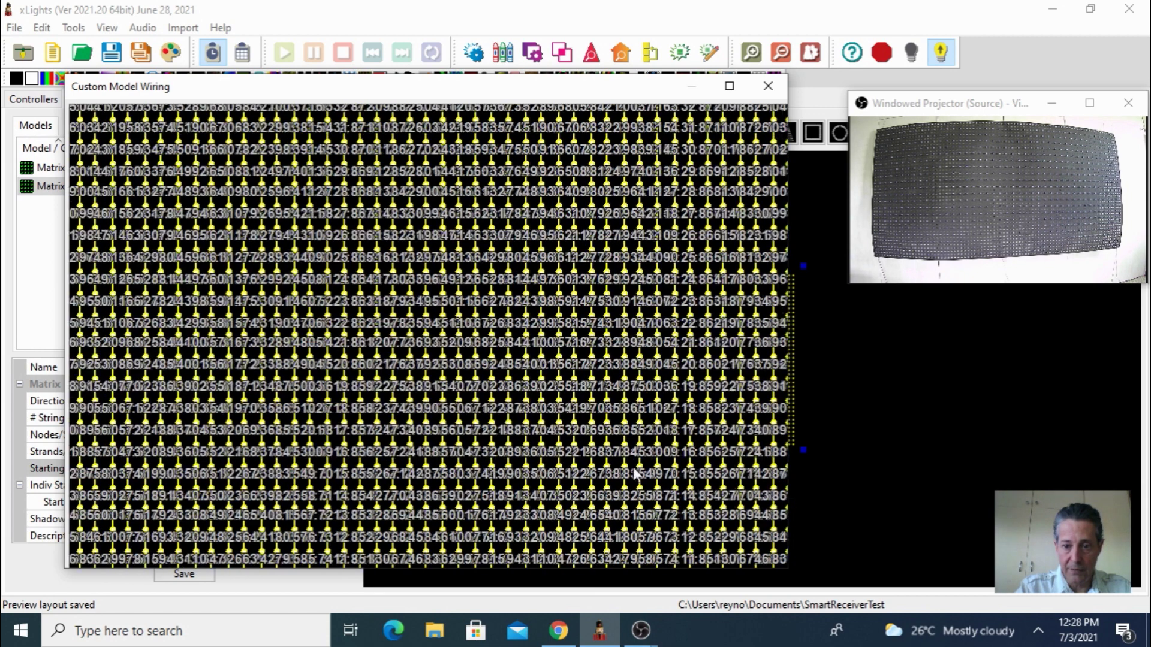
pyautogui.scroll(-5, 663, 486)
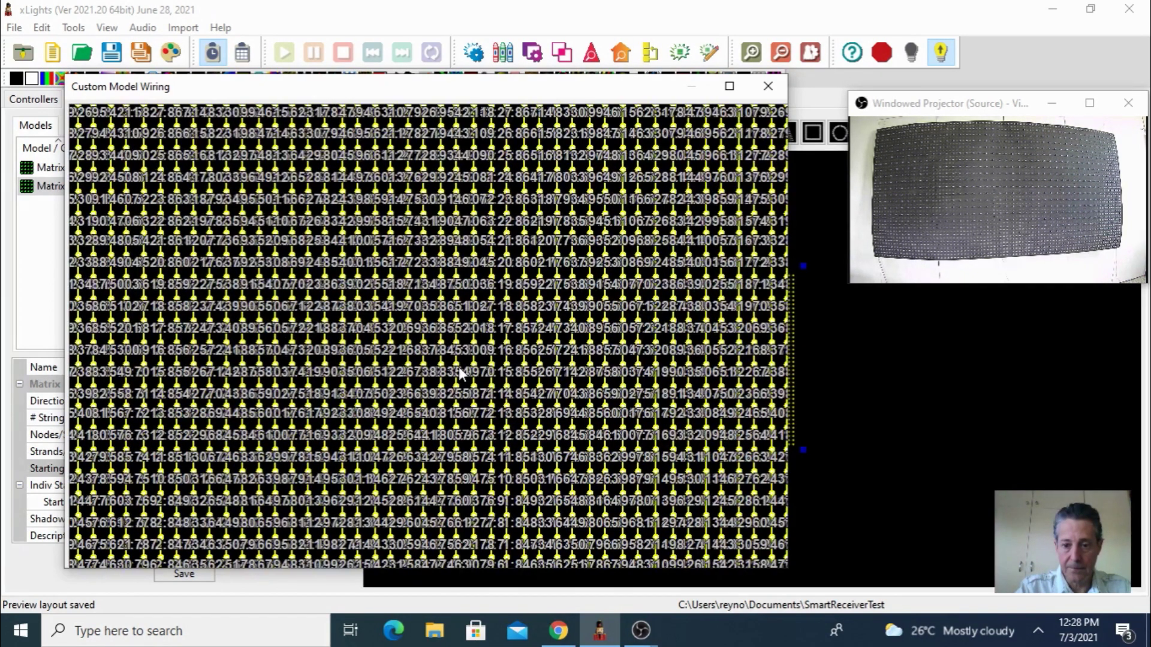
pyautogui.scroll(-5, 671, 498)
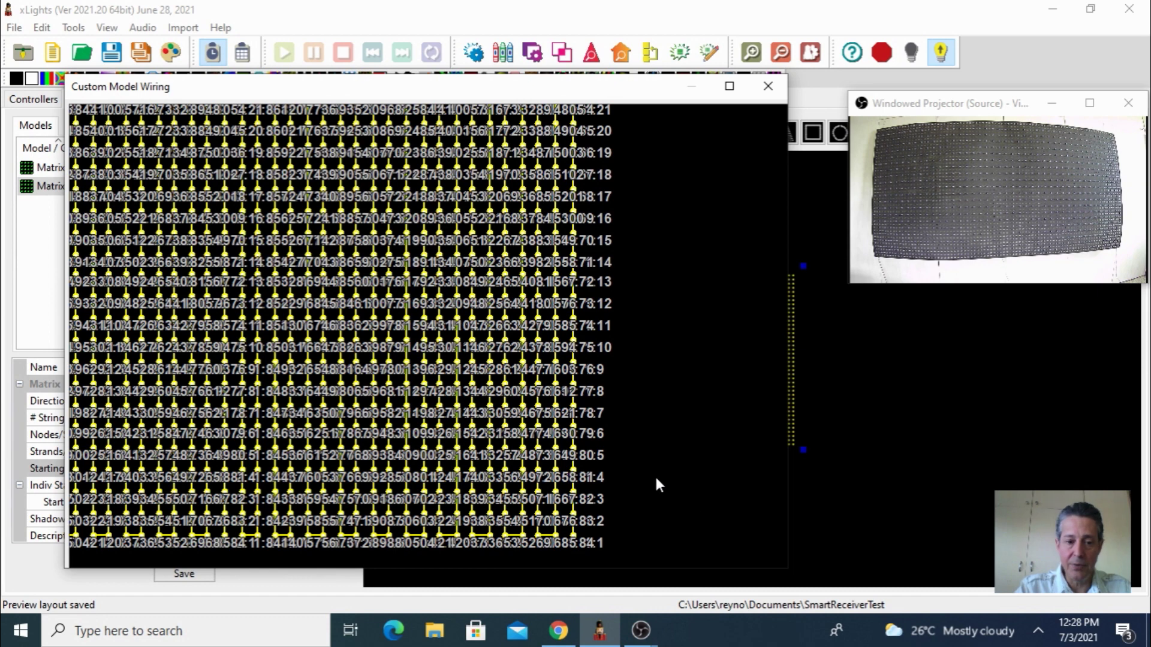
# Examine where Matrix-2's first string ends and the second begins along the matrix's upper and lower edges, and close the Wiring View
pyautogui.scroll(1, 689, 464)
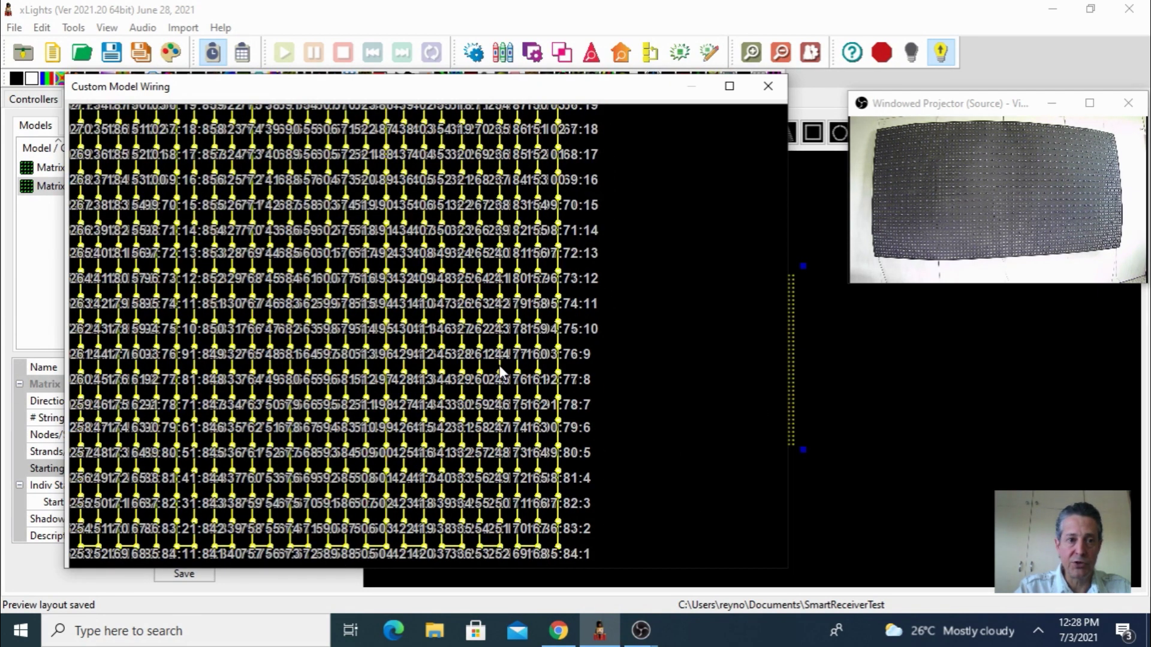
pyautogui.scroll(2, 517, 195)
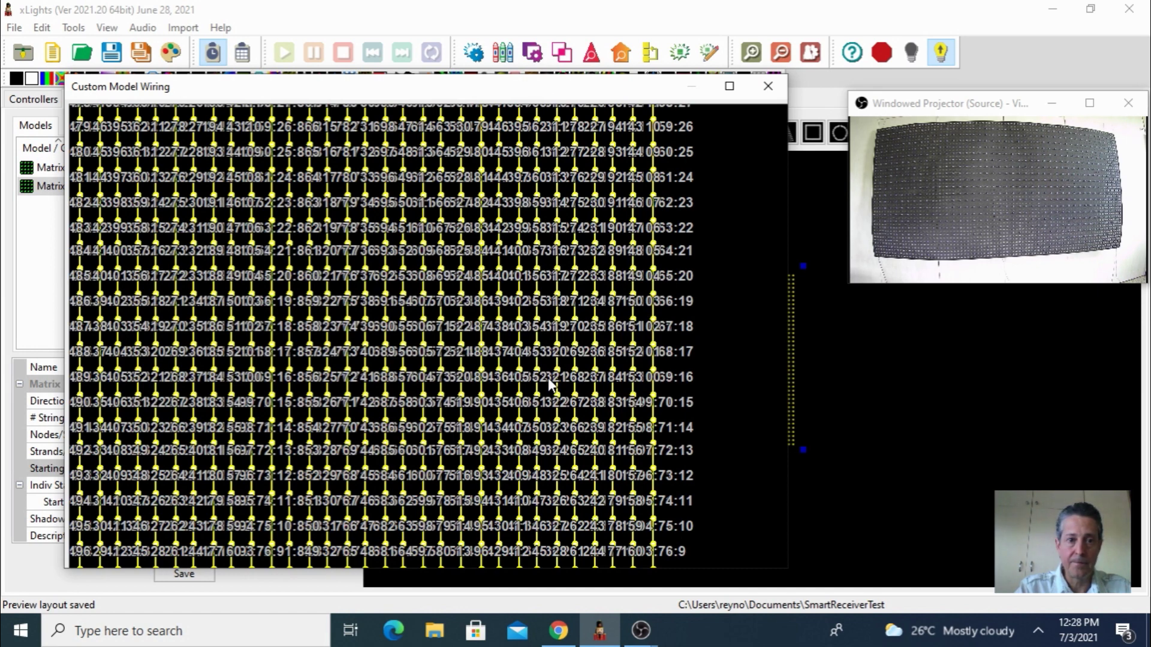
pyautogui.scroll(2, 552, 383)
pyautogui.scroll(2, 463, 312)
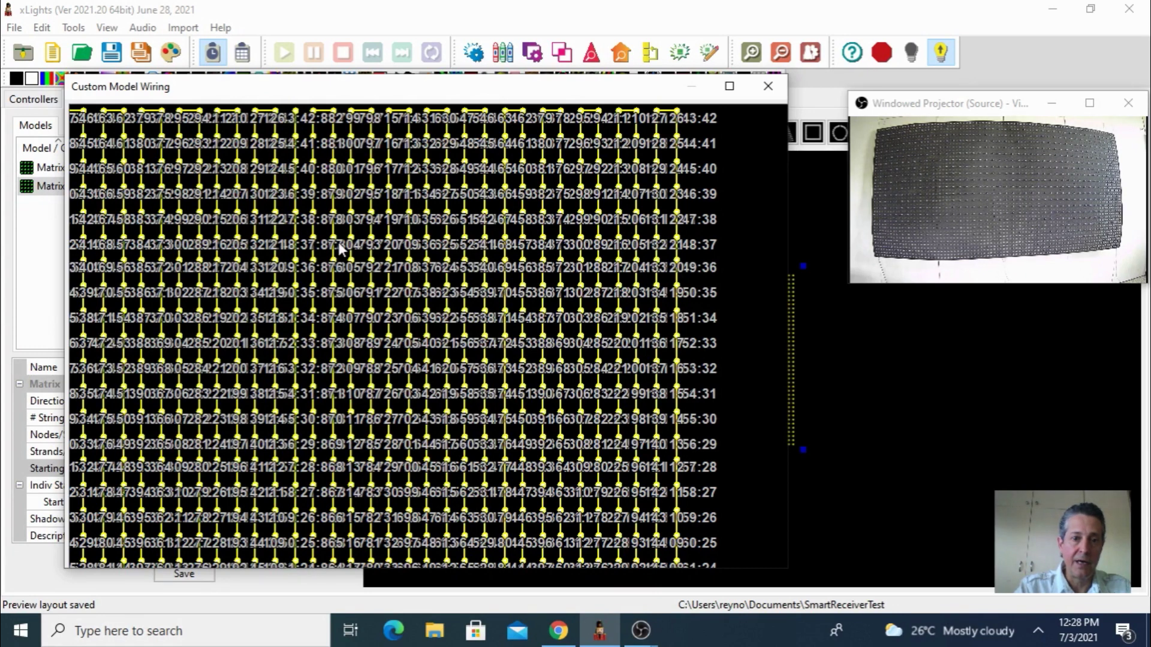
pyautogui.scroll(-3, 397, 479)
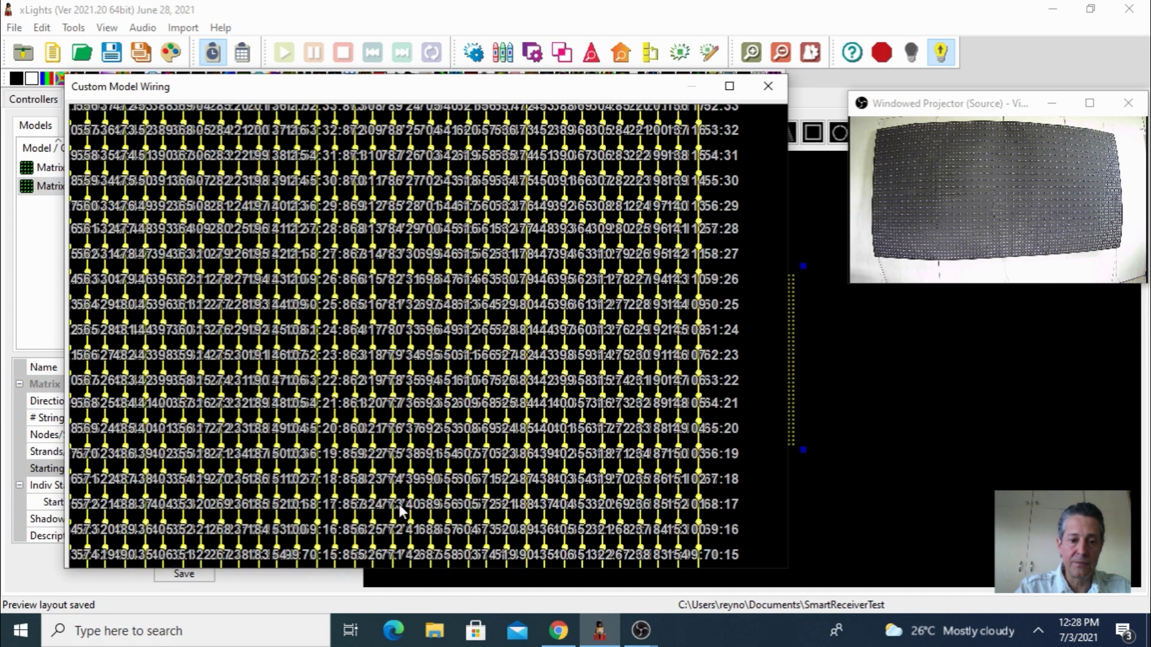
pyautogui.scroll(-2, 384, 468)
pyautogui.scroll(-2, 394, 384)
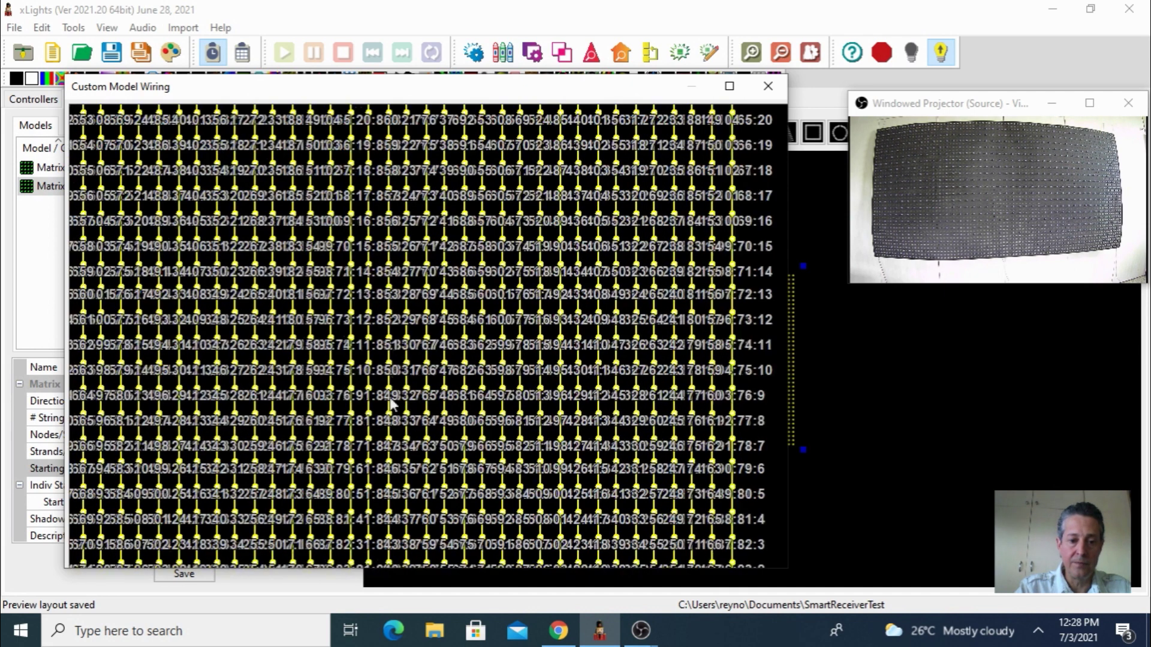
pyautogui.scroll(-2, 397, 360)
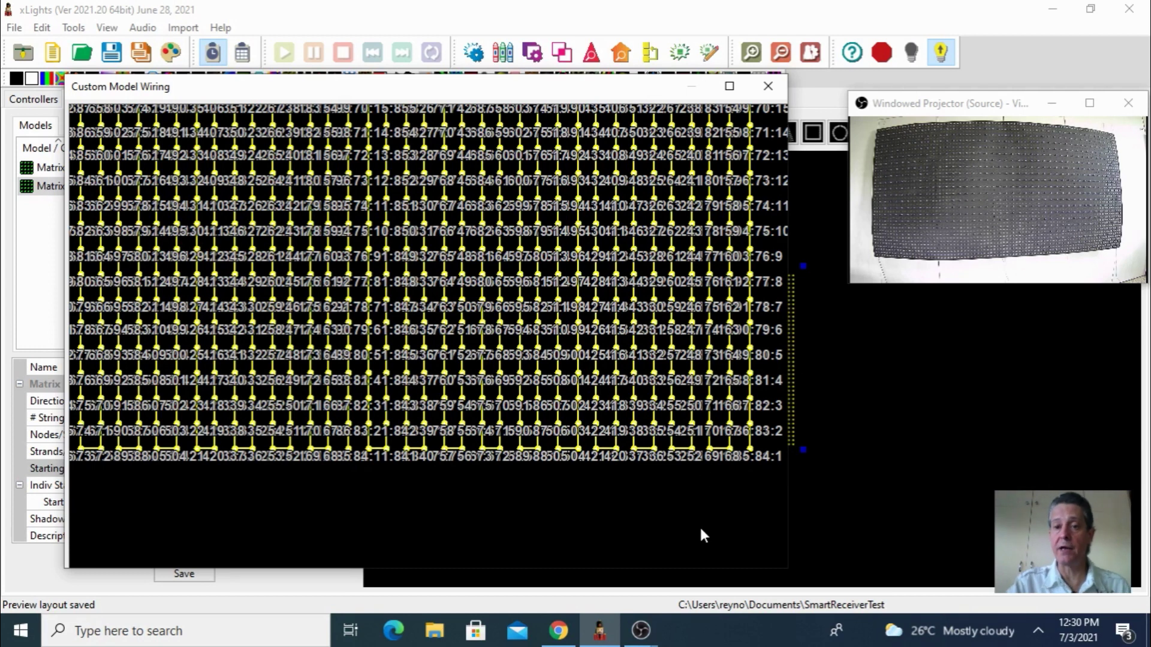
pyautogui.click(769, 87)
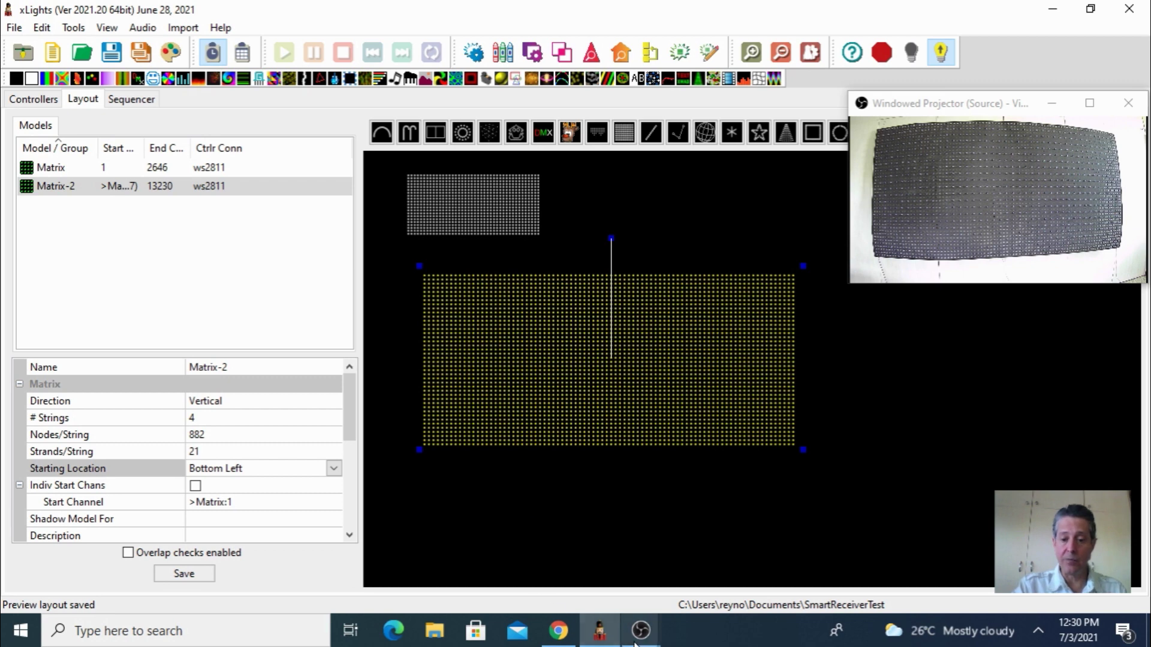
# Switch to the Falcon controller's Port Configuration page in Chrome and add two virtual strings to port 1
pyautogui.click(558, 631)
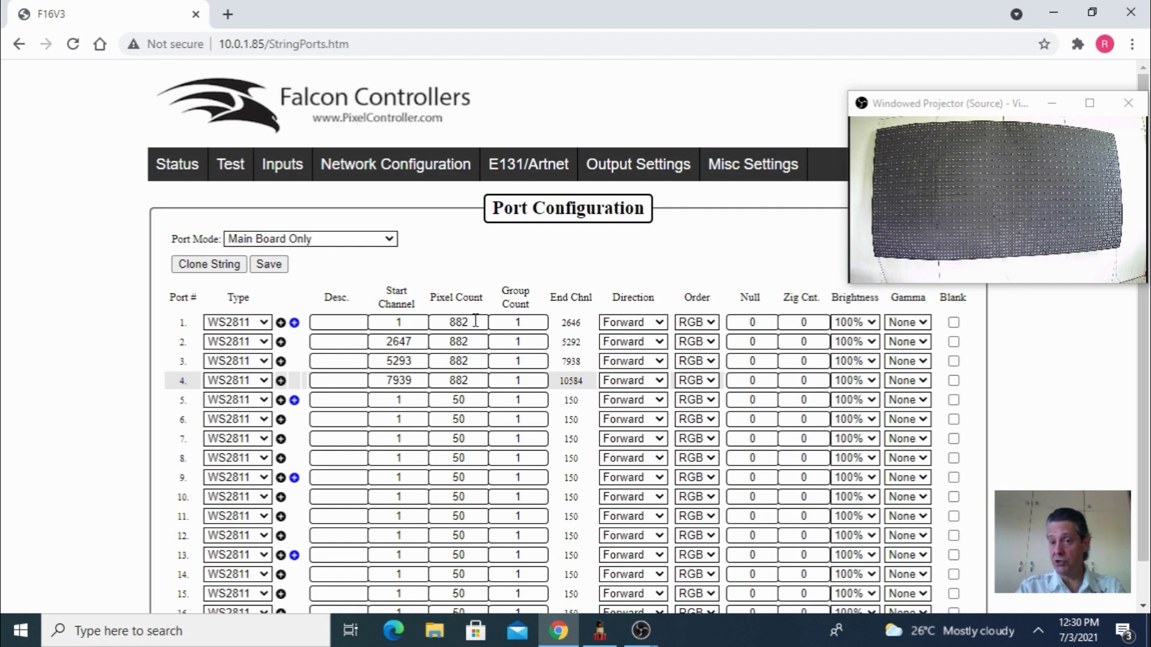
pyautogui.click(280, 323)
pyautogui.scroll(-1, 282, 325)
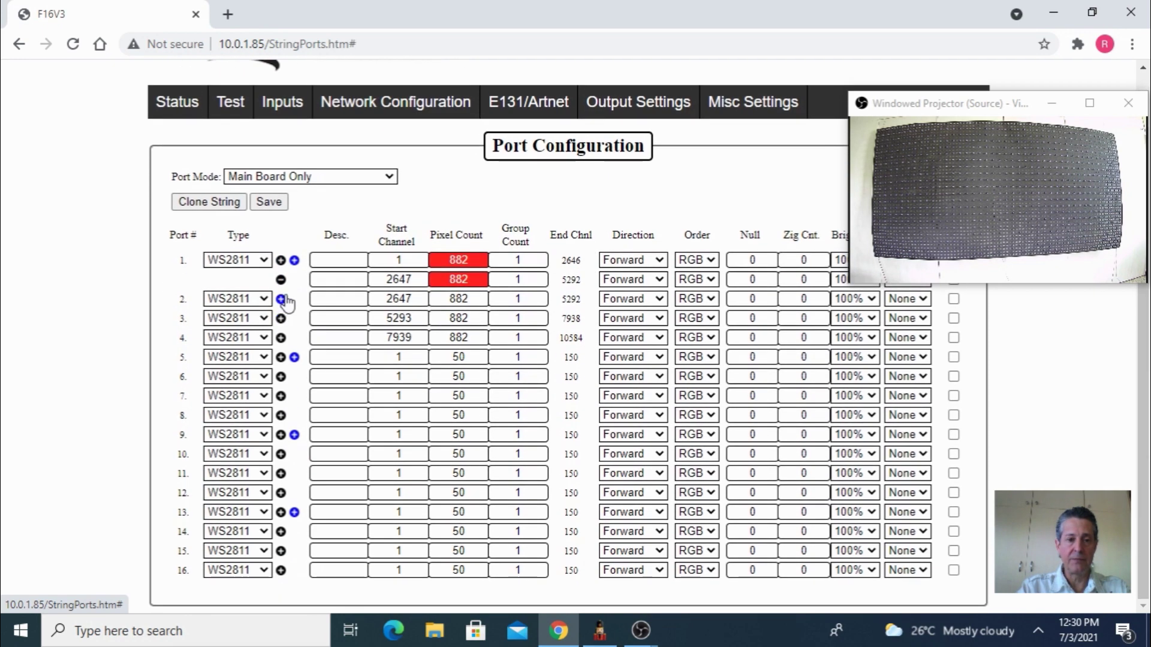
pyautogui.click(281, 259)
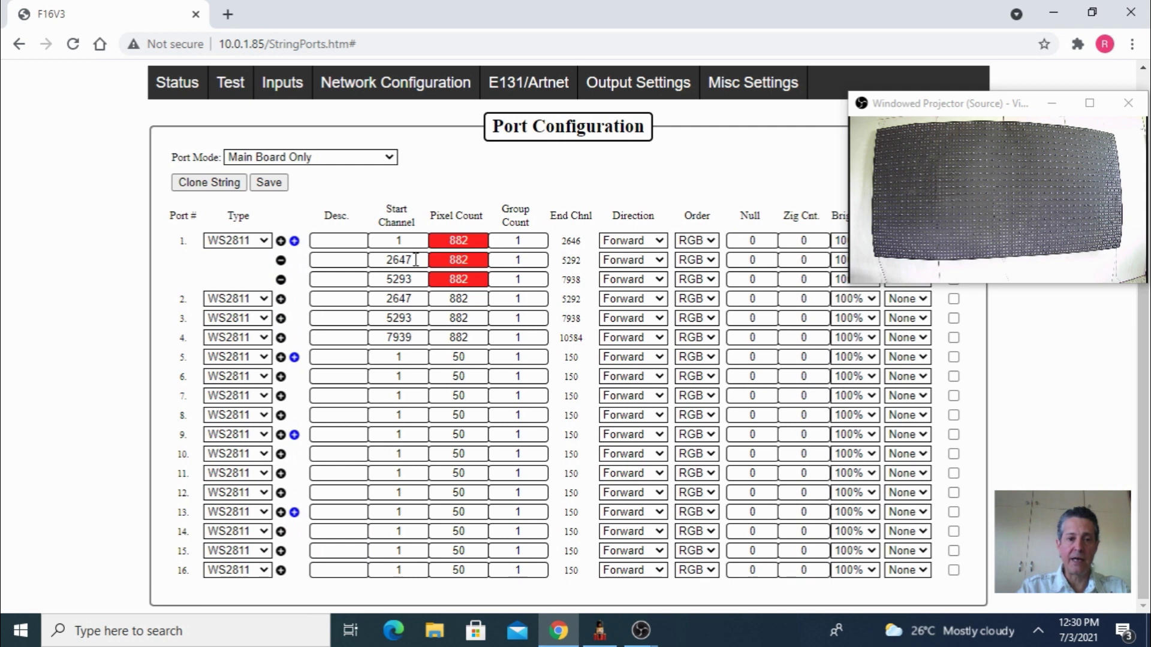
# Enter the description Snowflake for the first virtual string added under port 1
pyautogui.click(336, 261)
pyautogui.write('Snow')
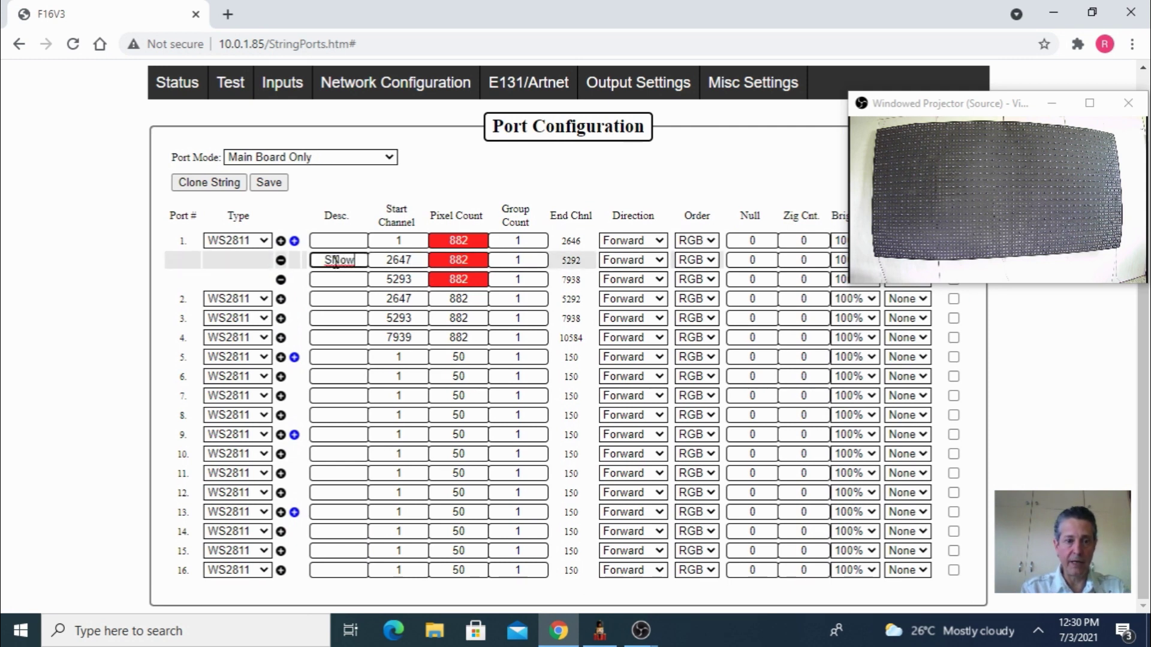
pyautogui.press('BackSpace')
pyautogui.press('BackSpace')
pyautogui.press('BackSpace')
pyautogui.press('BackSpace')
pyautogui.write('Sbo')
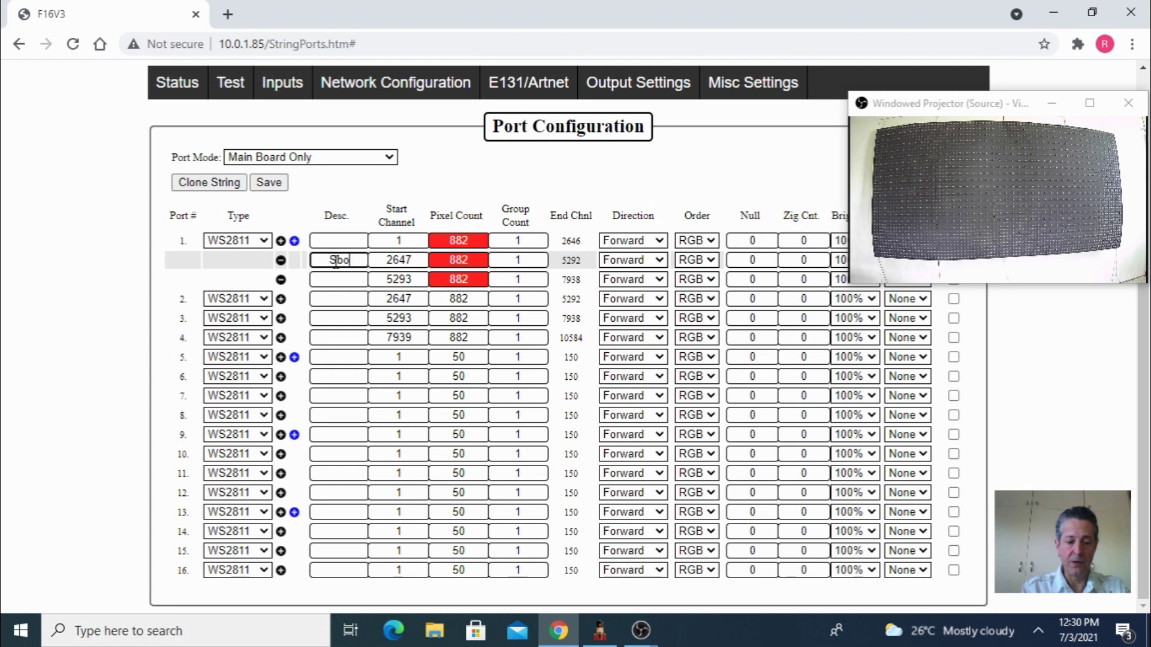
pyautogui.write('wflake')
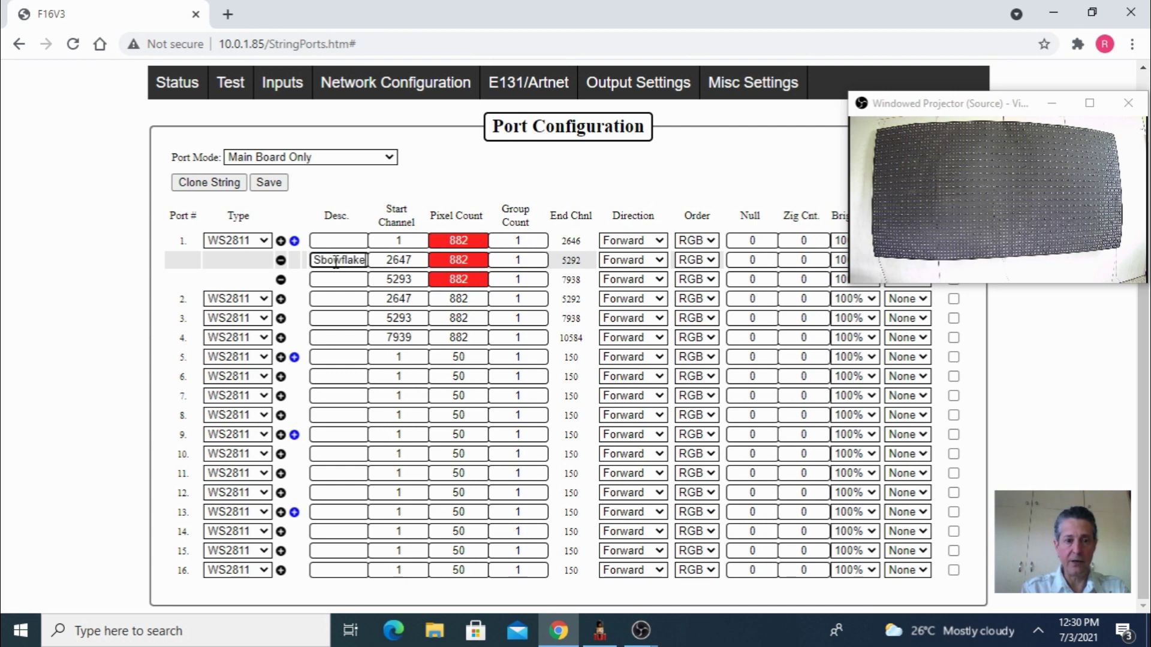
pyautogui.doubleClick(335, 263)
pyautogui.click(331, 259)
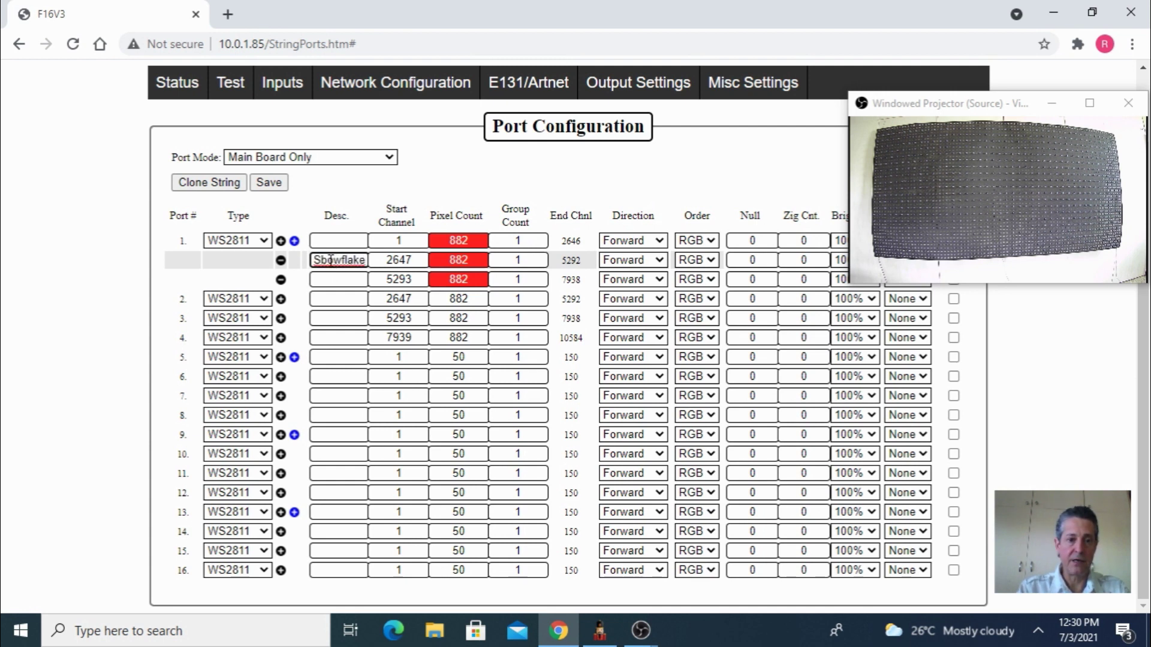
pyautogui.press('BackSpace')
pyautogui.write('n')
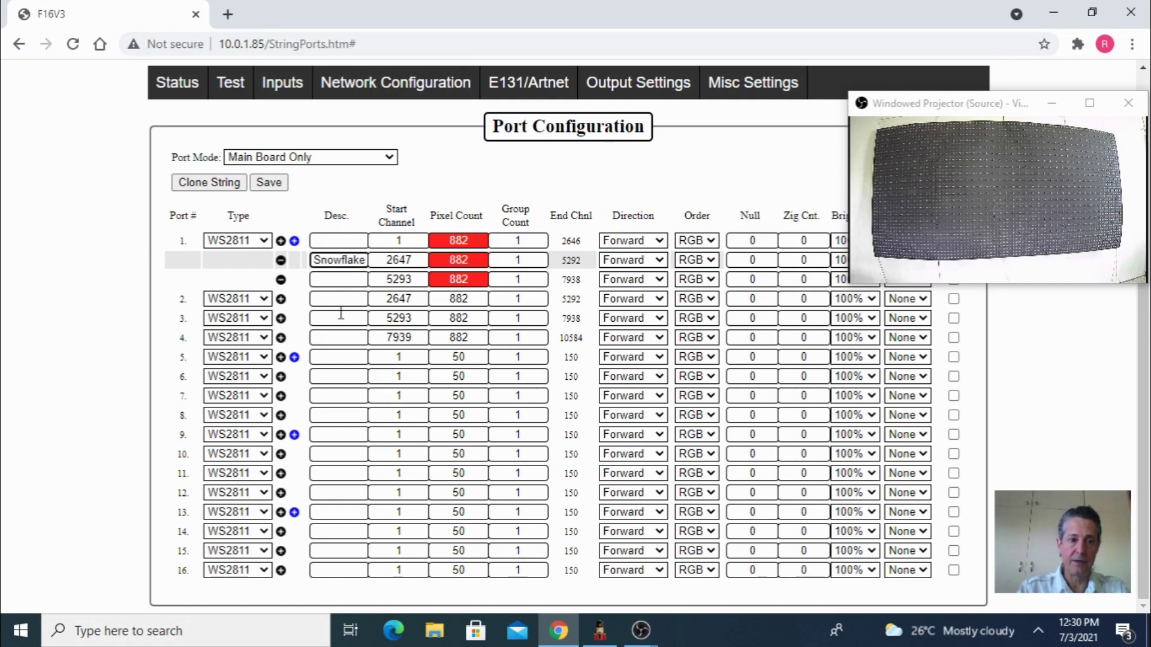
# Give port 1's second virtual string the description Snowflake as well
pyautogui.click(330, 279)
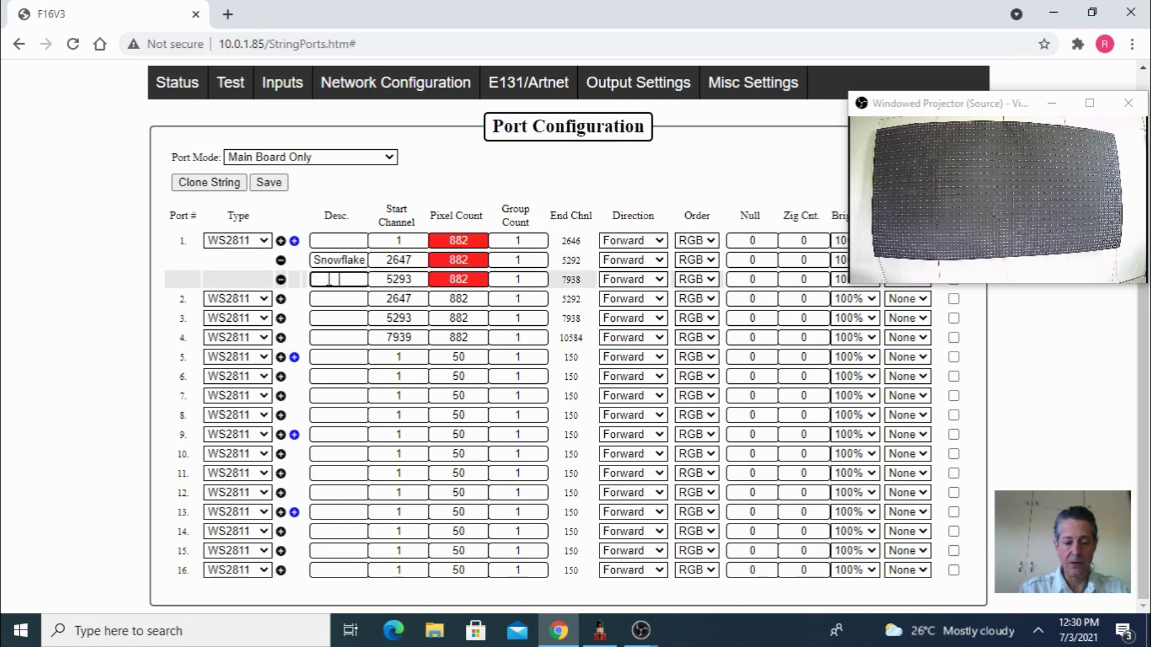
pyautogui.write('Snowf')
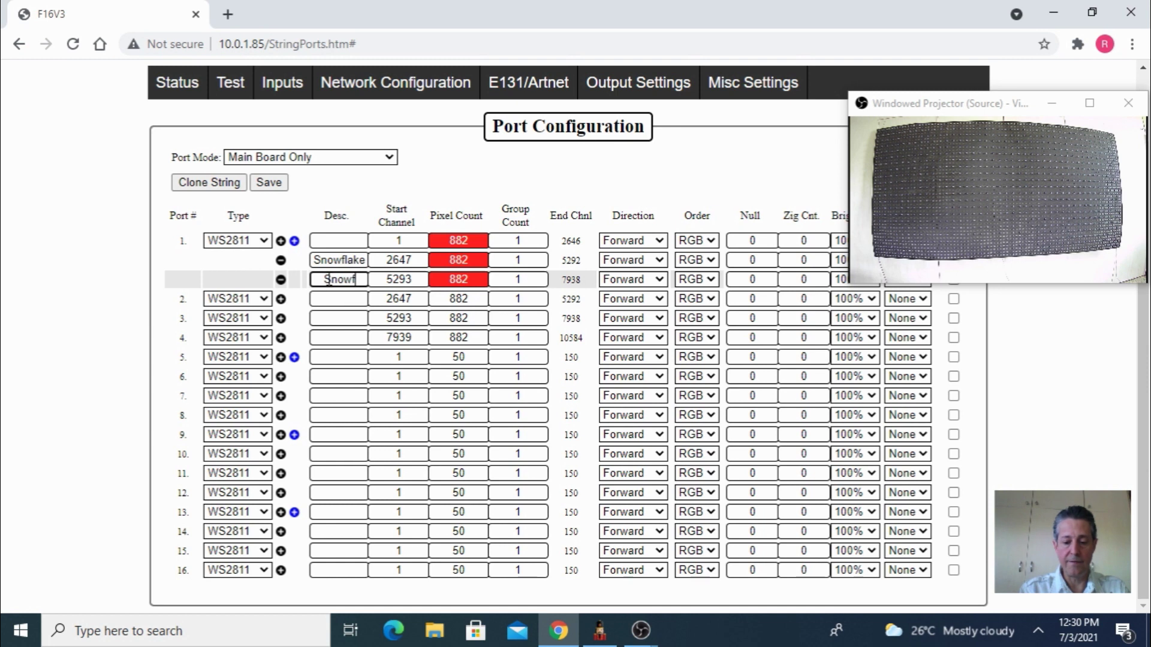
pyautogui.write('lake')
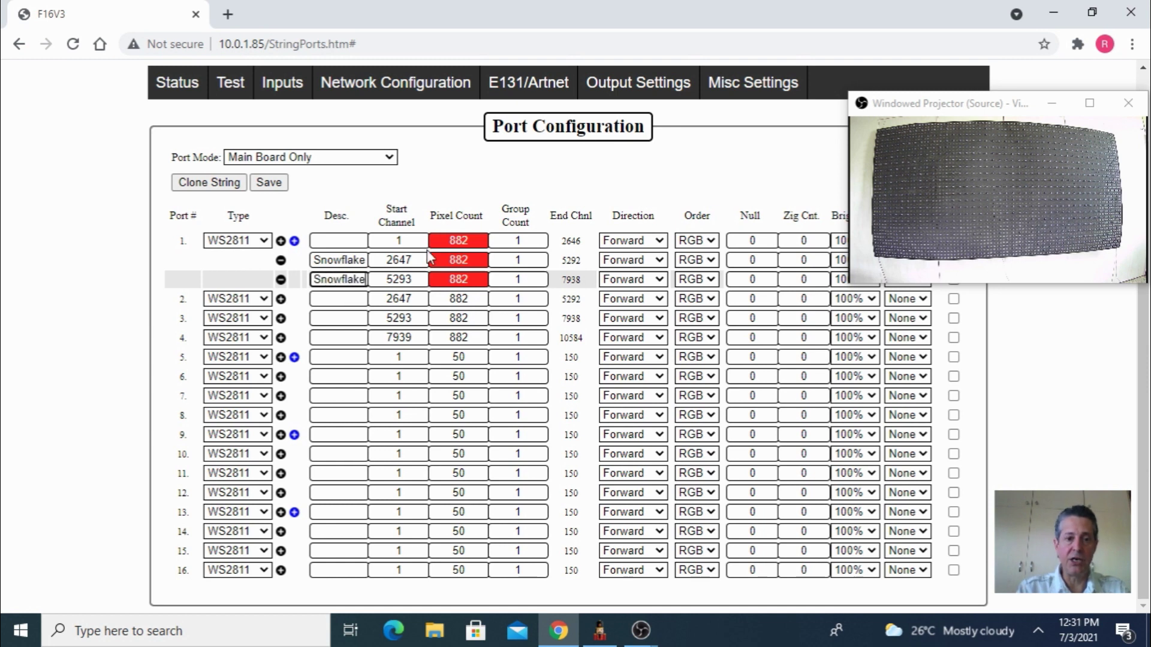
# Set the start channel of both Snowflake strings on port 1 to 48
pyautogui.doubleClick(396, 260)
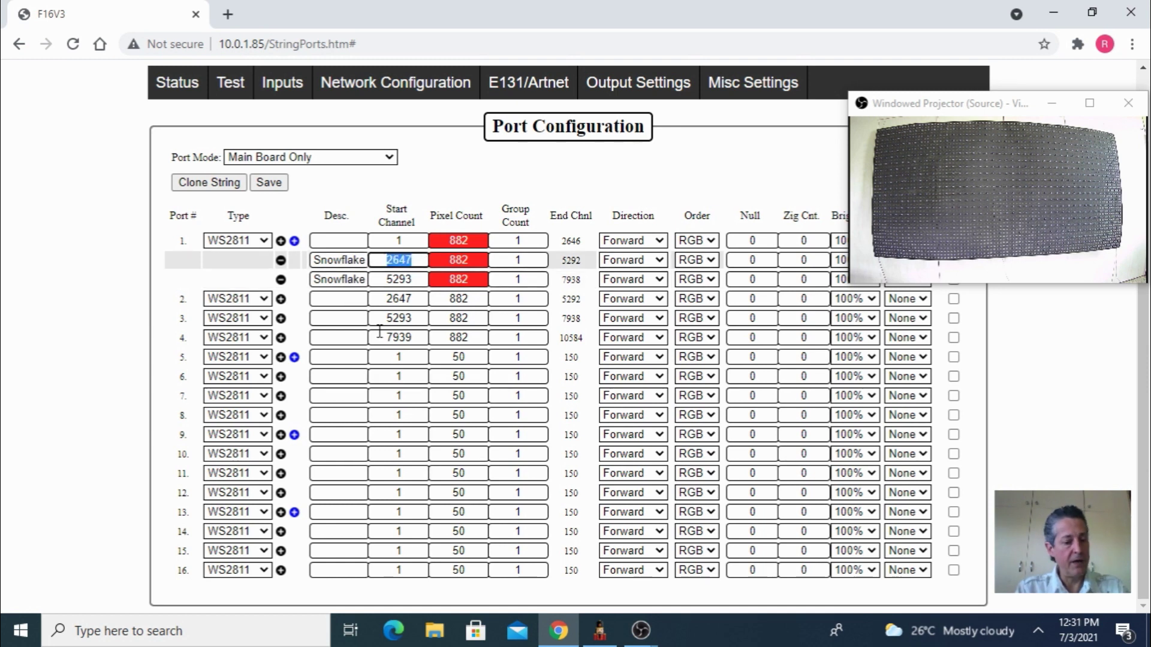
pyautogui.write('48')
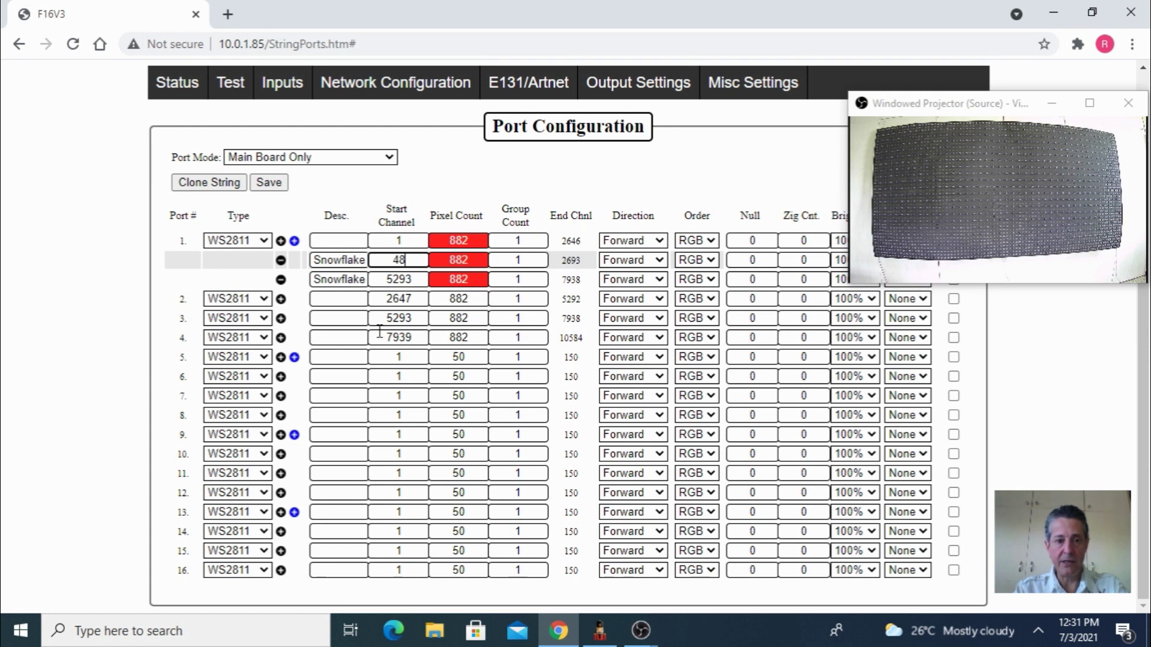
pyautogui.moveTo(419, 279); pyautogui.dragTo(373, 279)
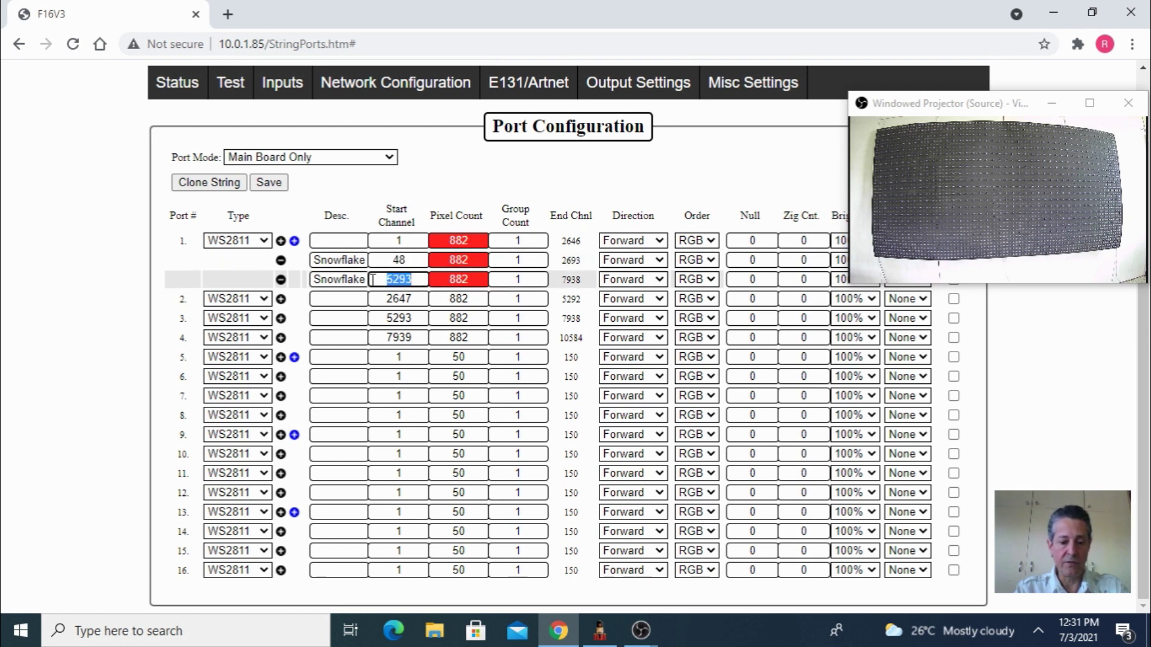
pyautogui.write('48')
pyautogui.click(249, 260)
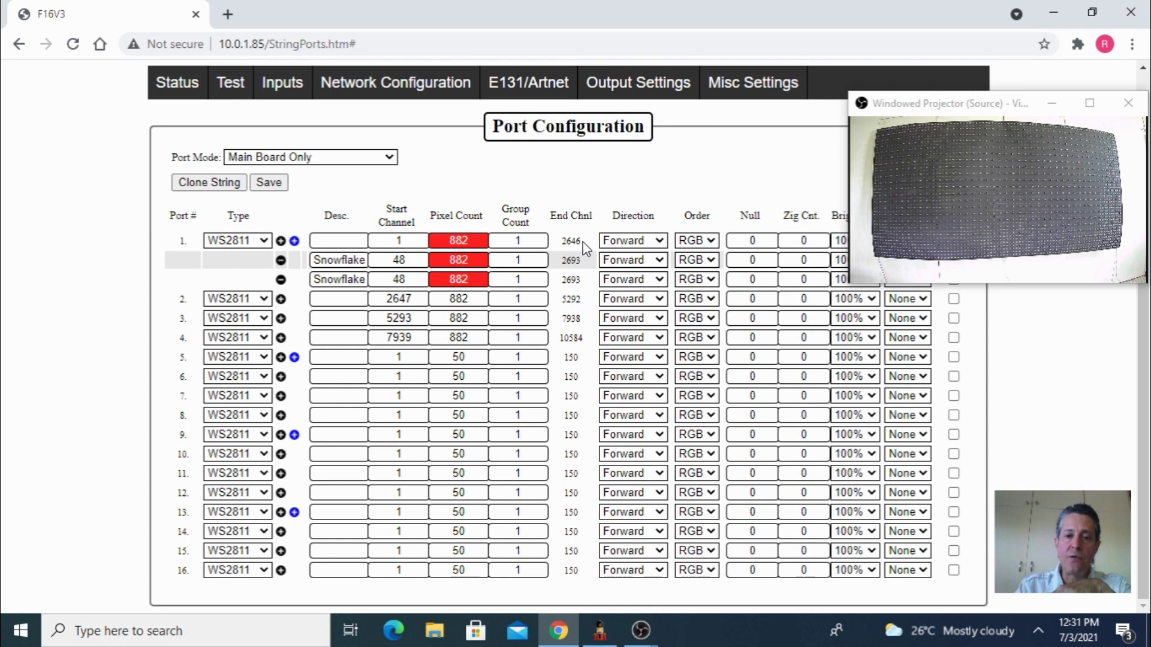
# Set the first Snowflake string's start channel to 2647 and its pixel count to 48
pyautogui.click(415, 258)
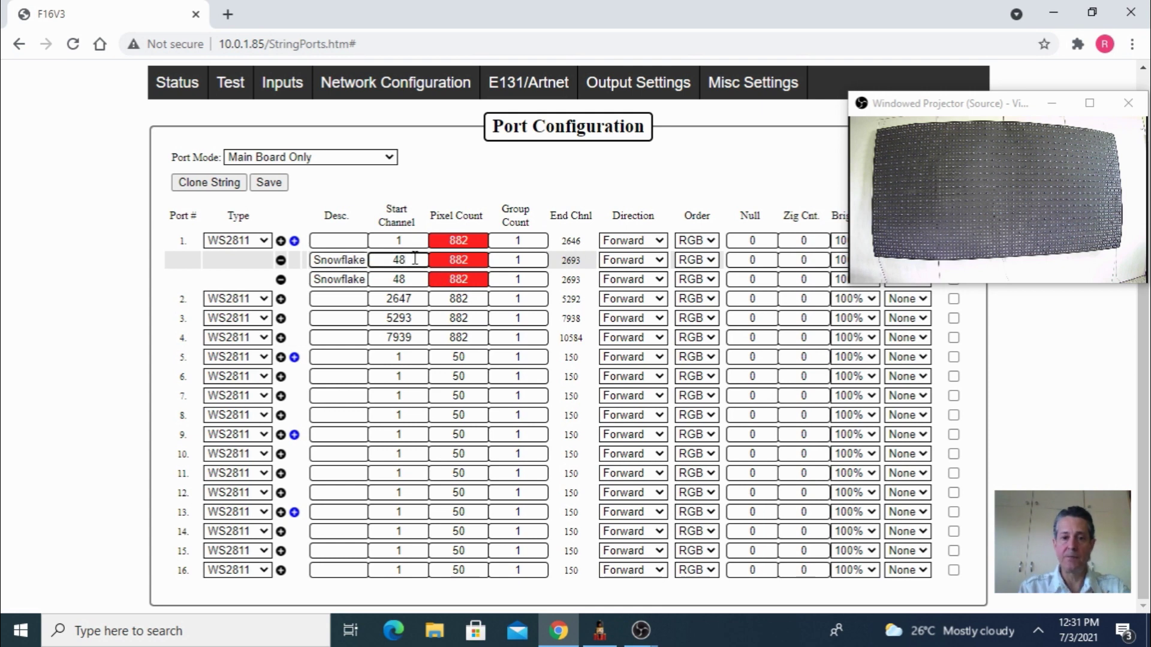
pyautogui.press('BackSpace')
pyautogui.press('BackSpace')
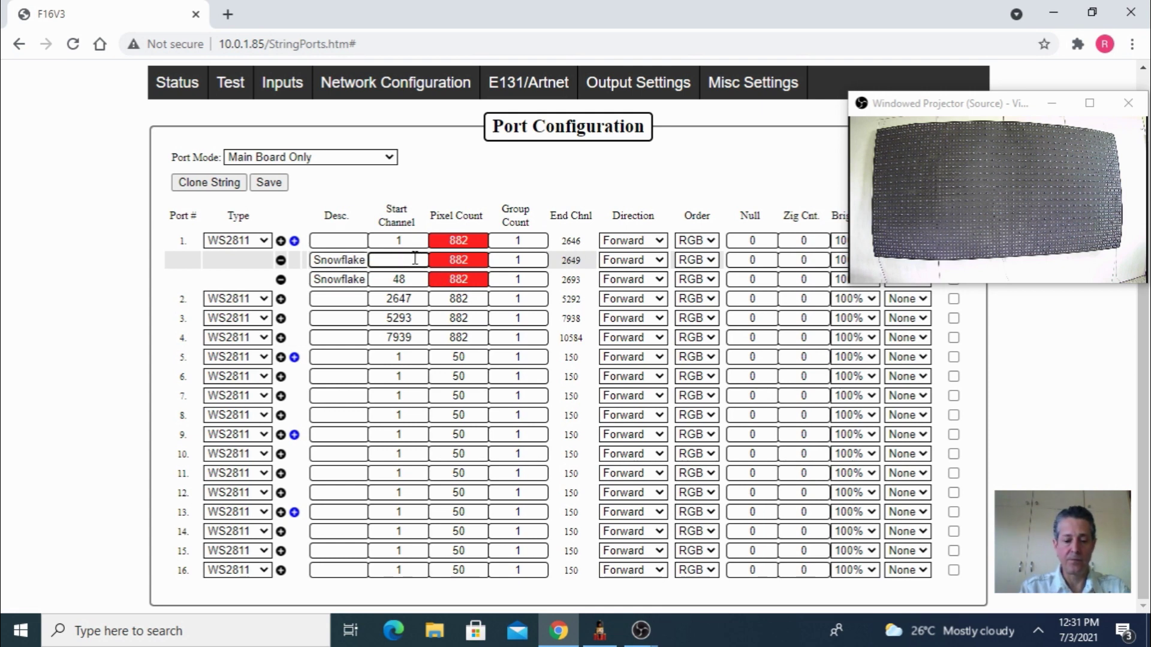
pyautogui.write('26')
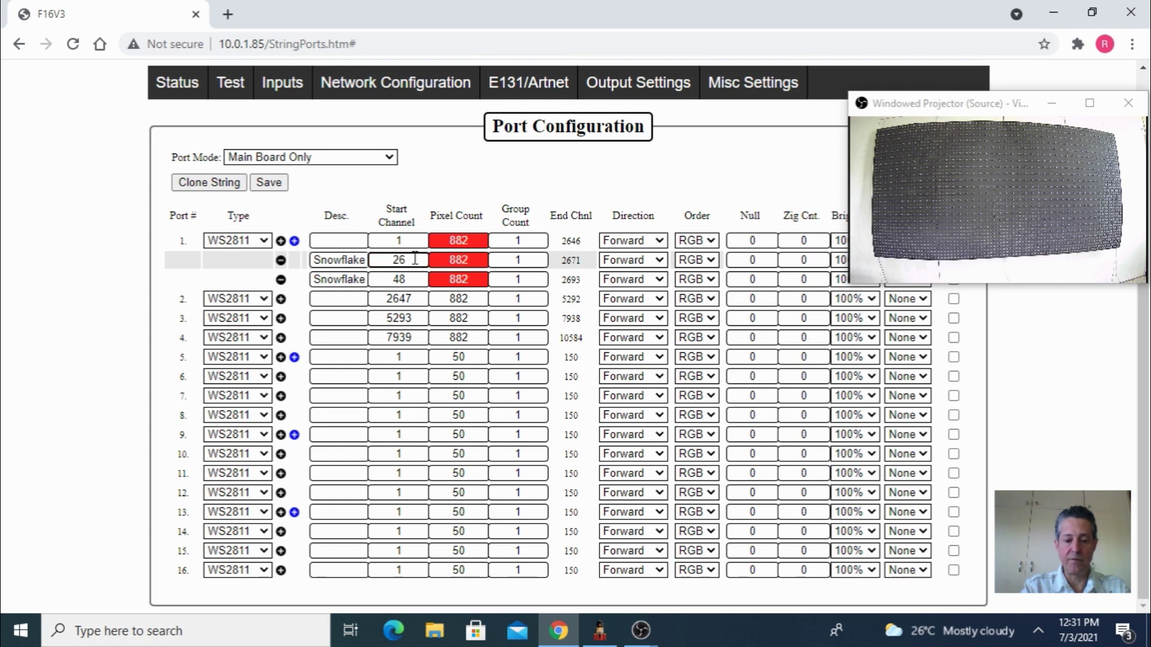
pyautogui.write('47')
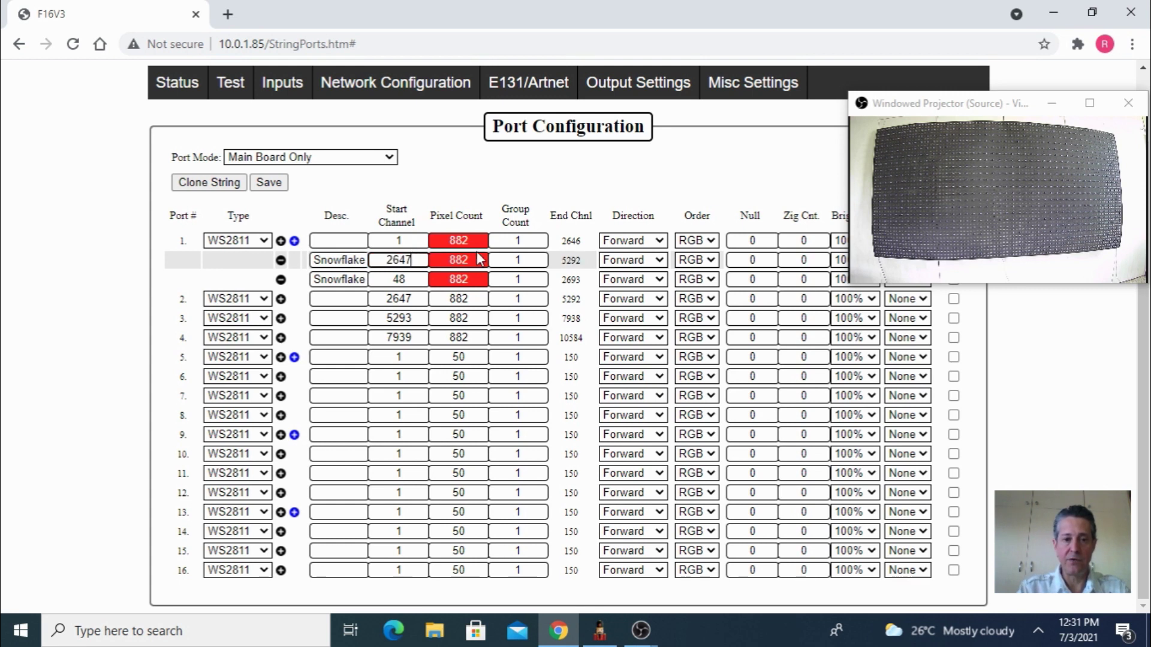
pyautogui.press('Tab')
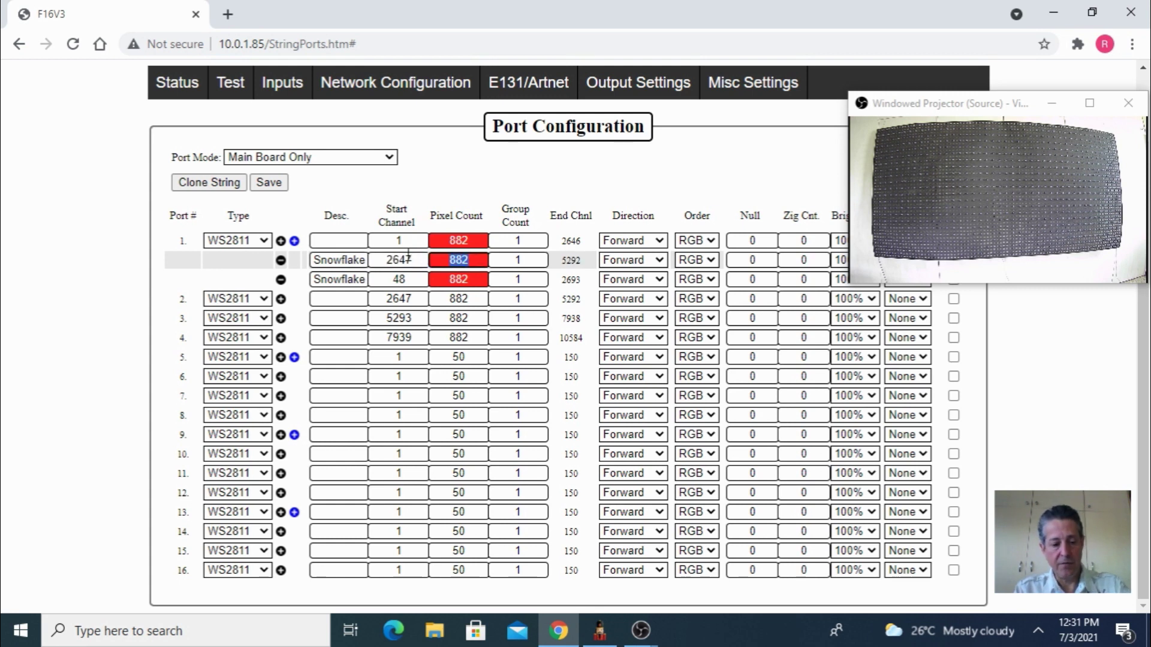
pyautogui.write('48')
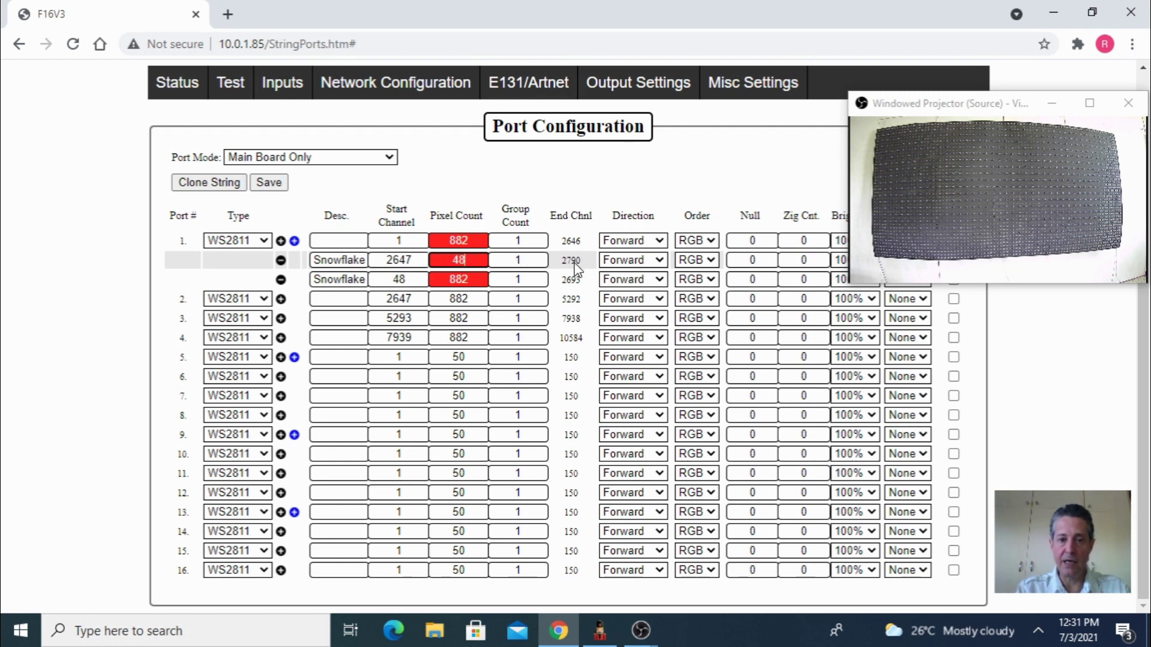
# Set the second Snowflake string's start channel to 2791 and its pixel count to 48
pyautogui.click(479, 279)
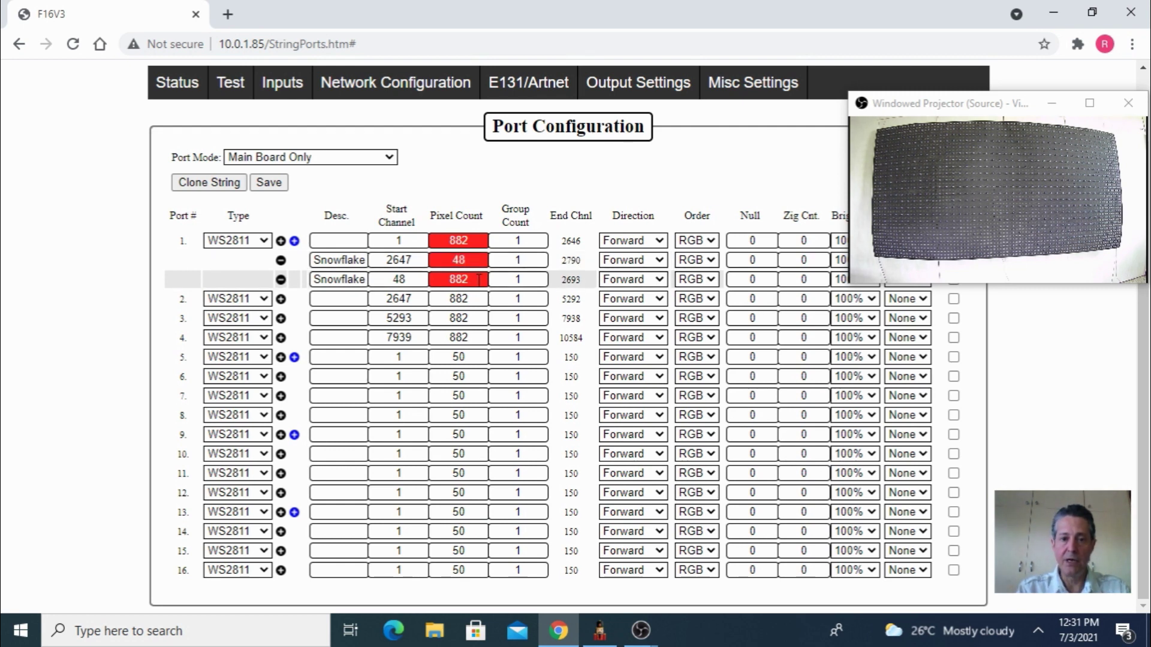
pyautogui.moveTo(413, 279); pyautogui.dragTo(371, 275)
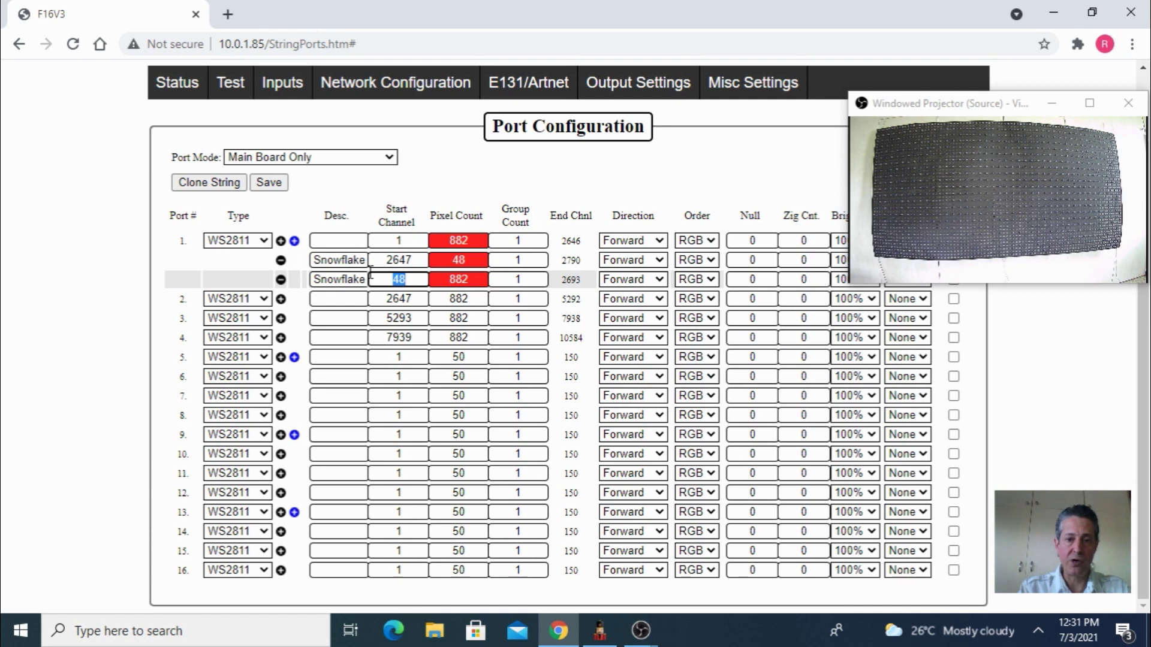
pyautogui.write('2791')
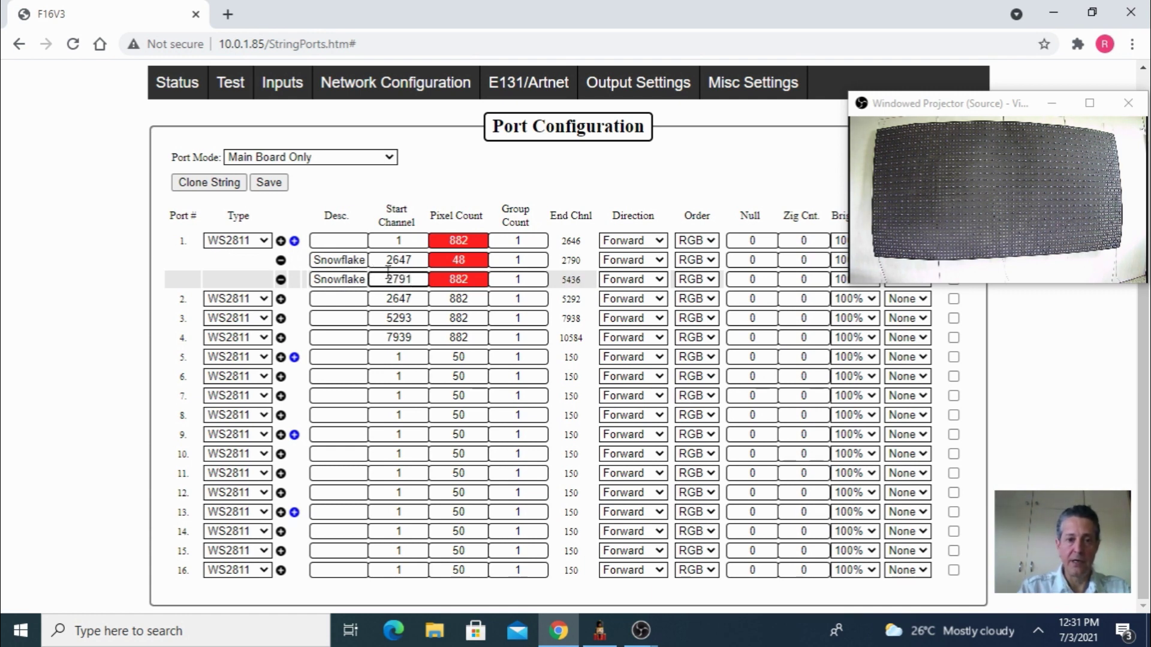
pyautogui.moveTo(445, 277); pyautogui.dragTo(471, 279)
pyautogui.write('48')
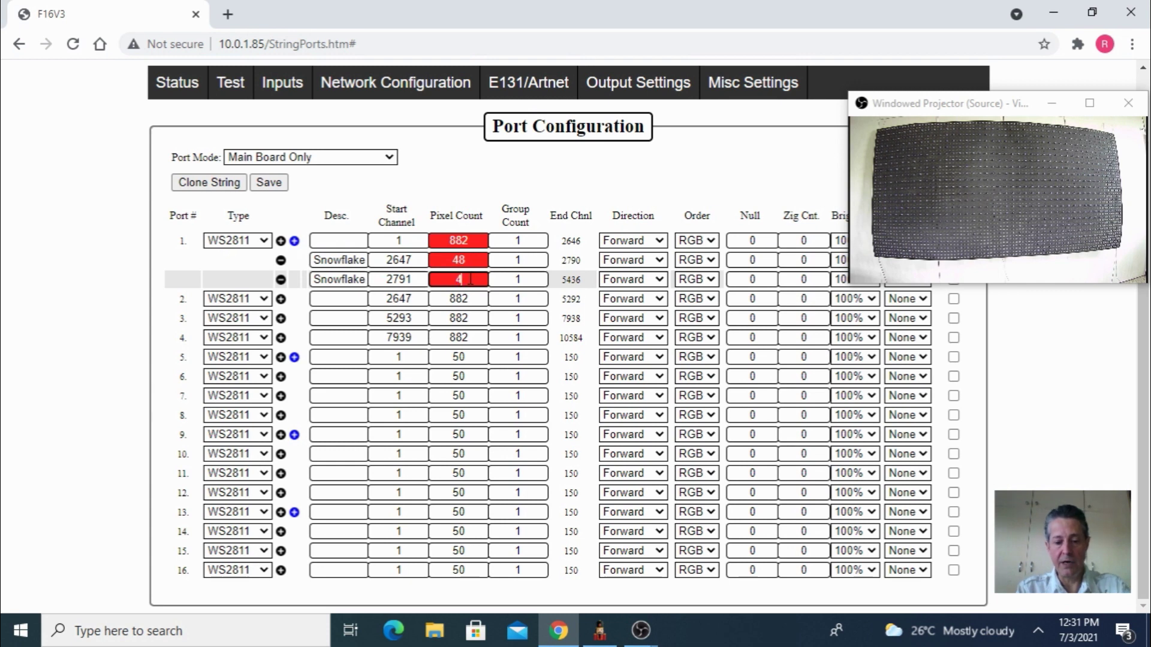
pyautogui.click(581, 279)
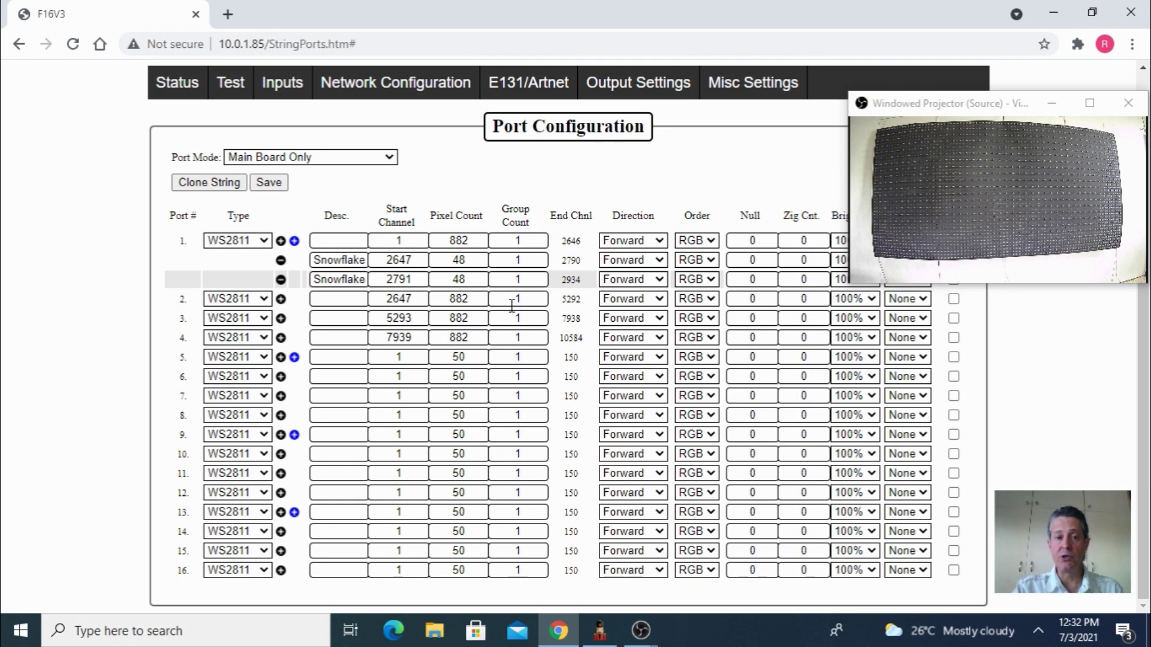
# Set the start channels of ports 2, 3 and 4 to 2935, 5581 and 8227 respectively
pyautogui.moveTo(421, 298); pyautogui.dragTo(372, 298)
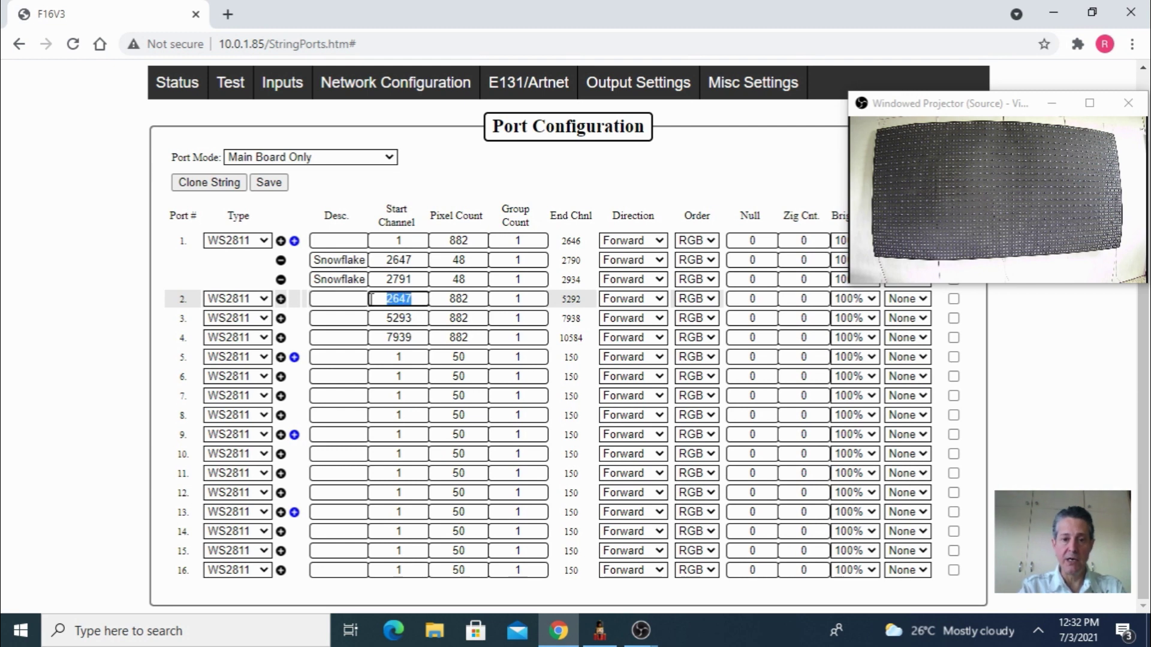
pyautogui.write('29')
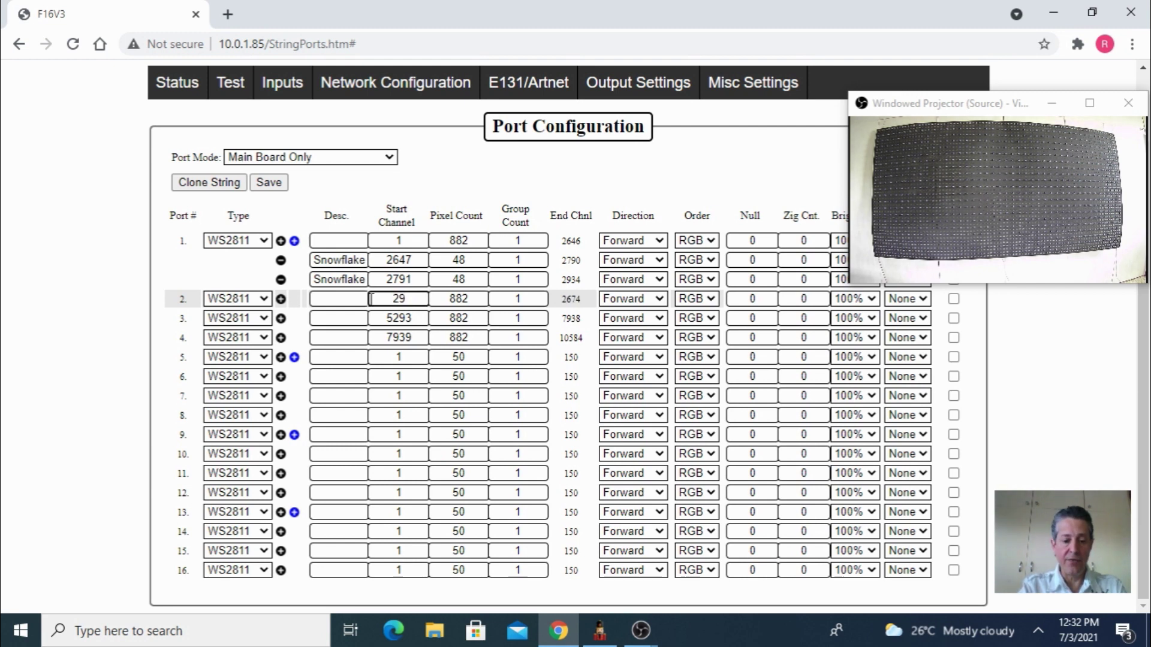
pyautogui.write('35')
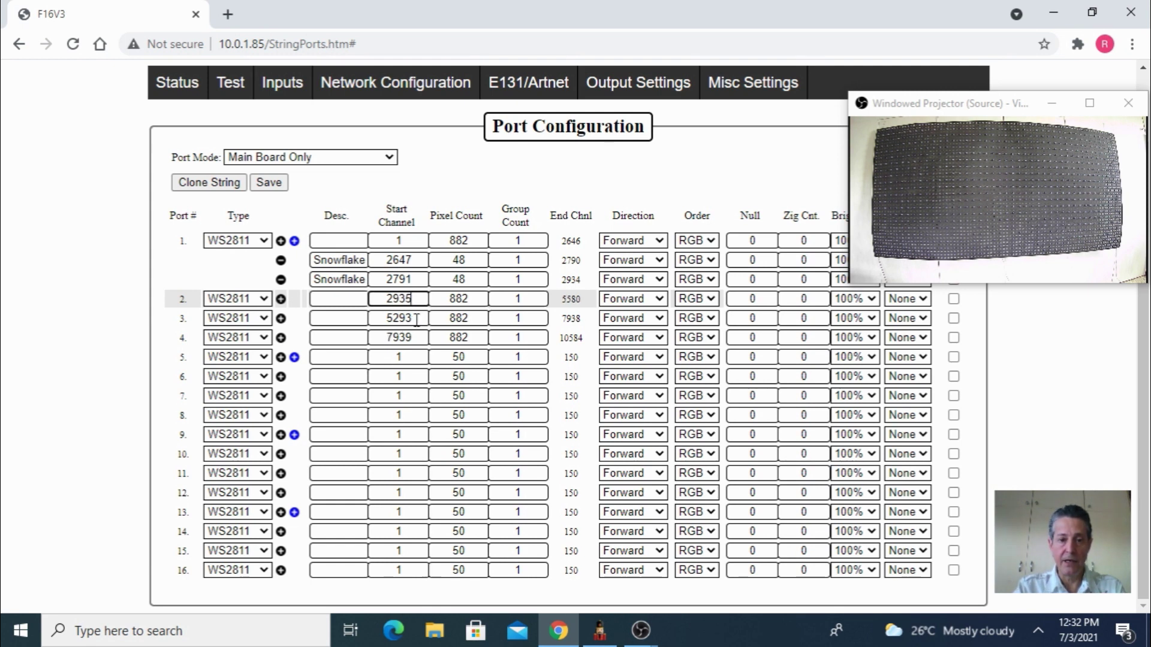
pyautogui.moveTo(417, 319); pyautogui.dragTo(367, 318)
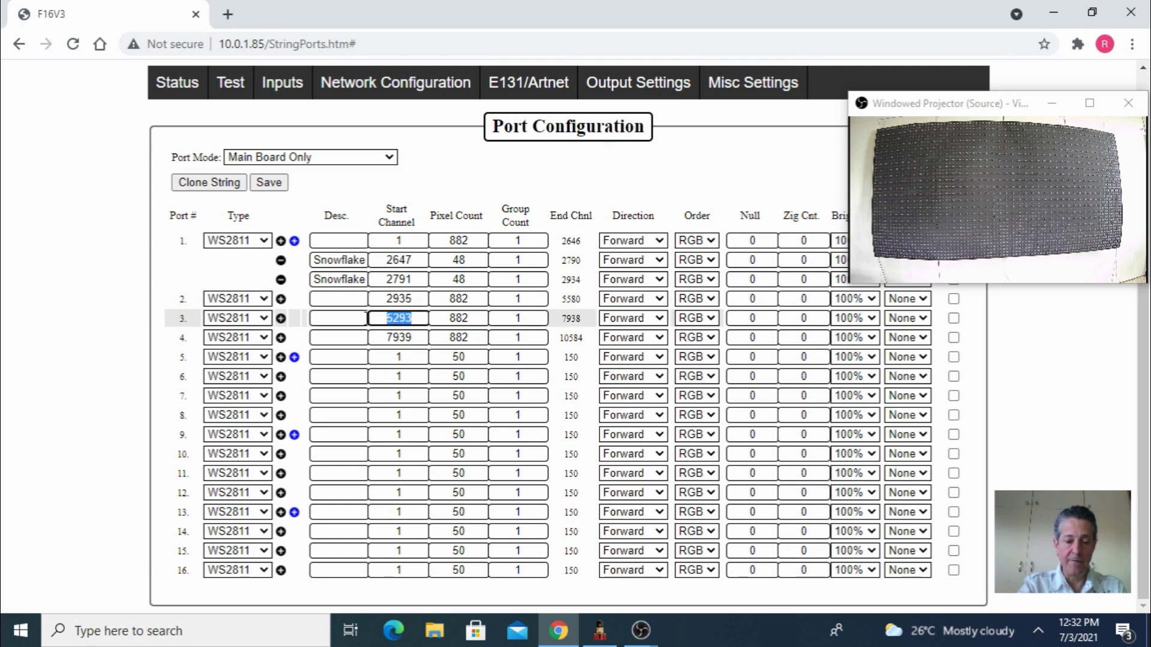
pyautogui.write('55')
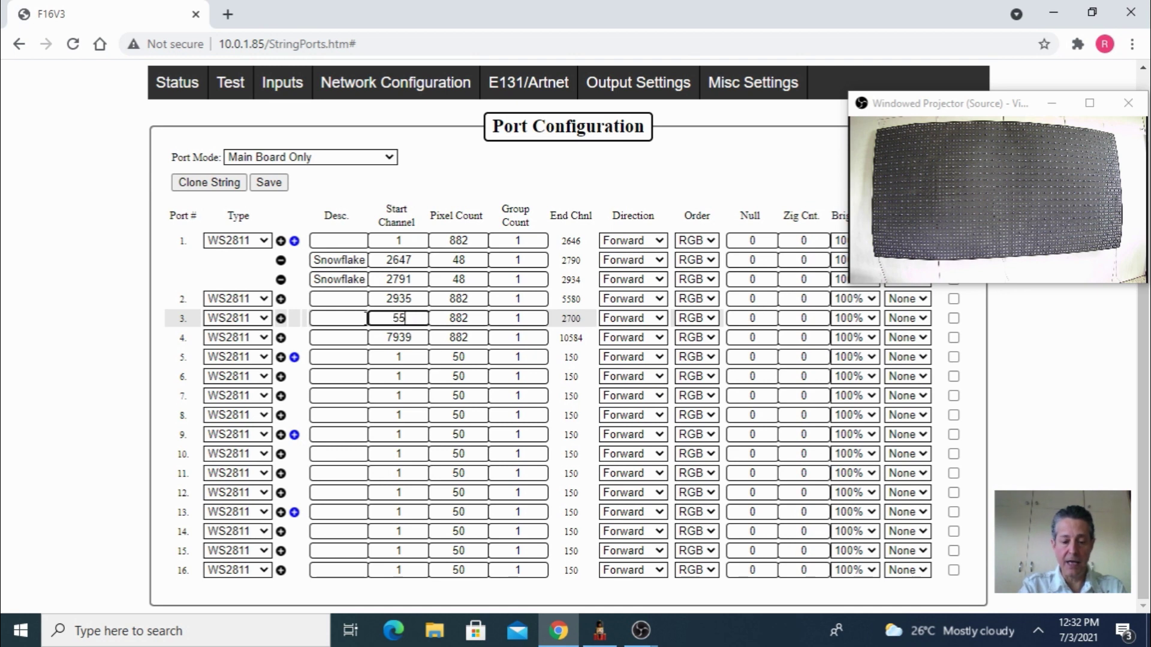
pyautogui.write('81')
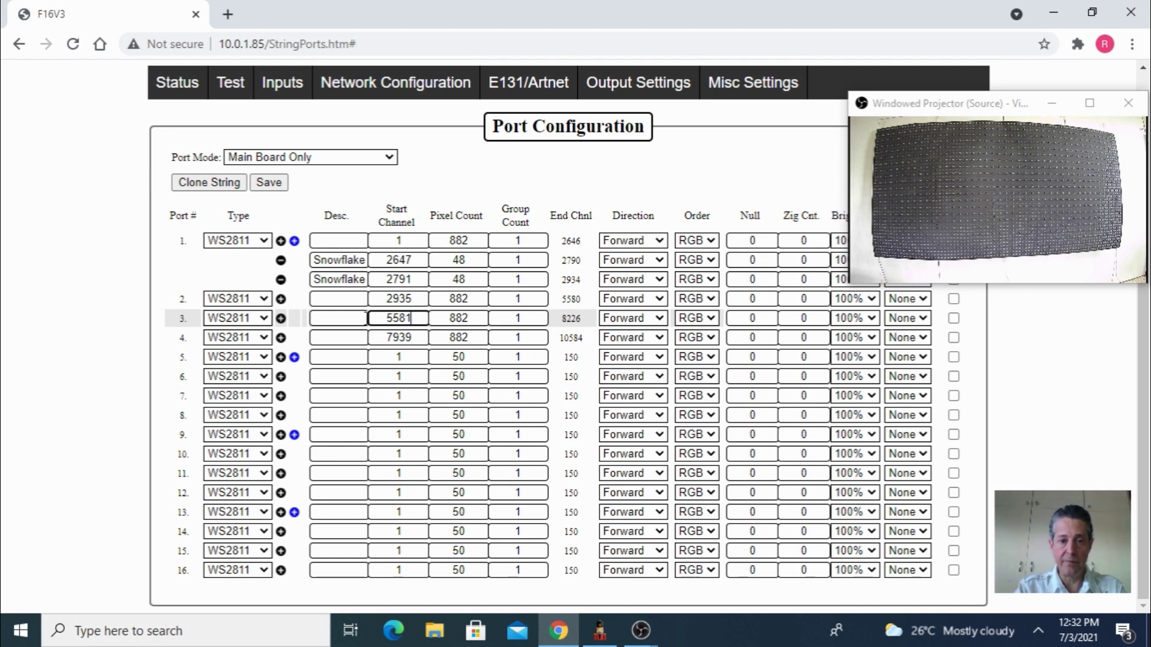
pyautogui.moveTo(418, 337); pyautogui.dragTo(369, 339)
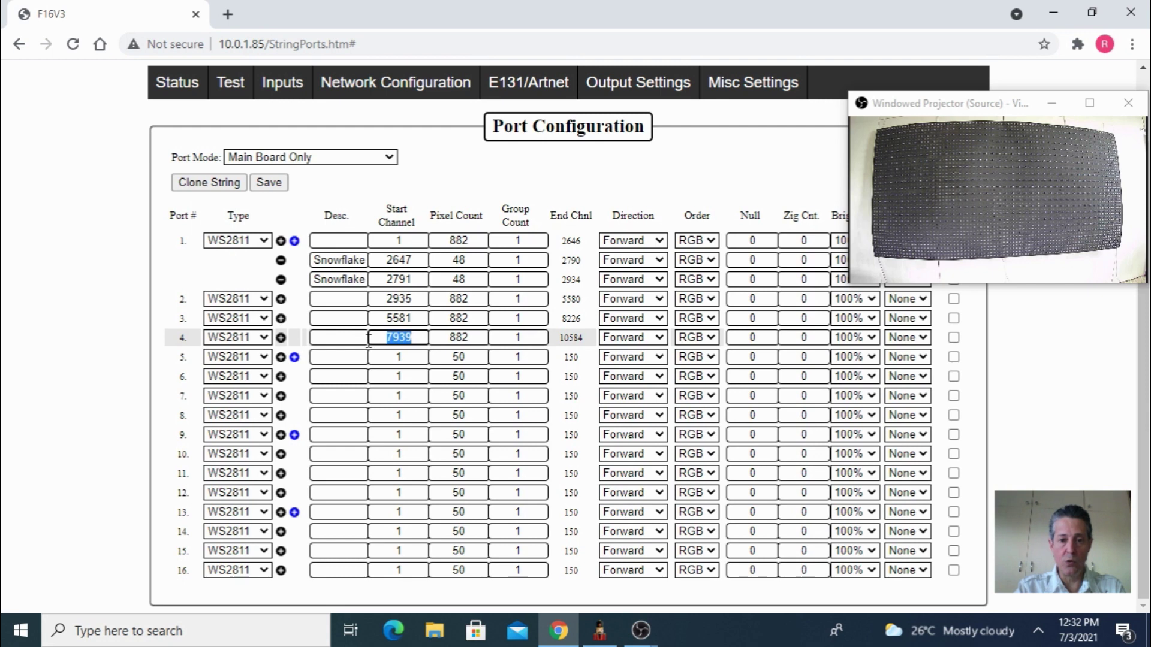
pyautogui.write('82')
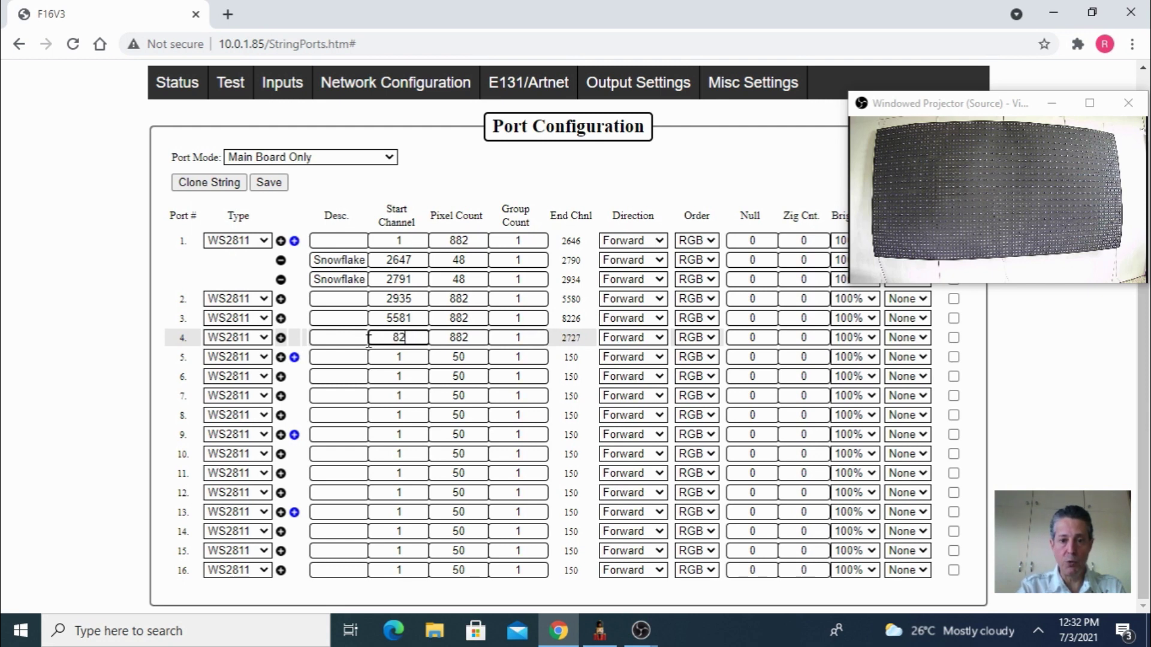
pyautogui.write('27')
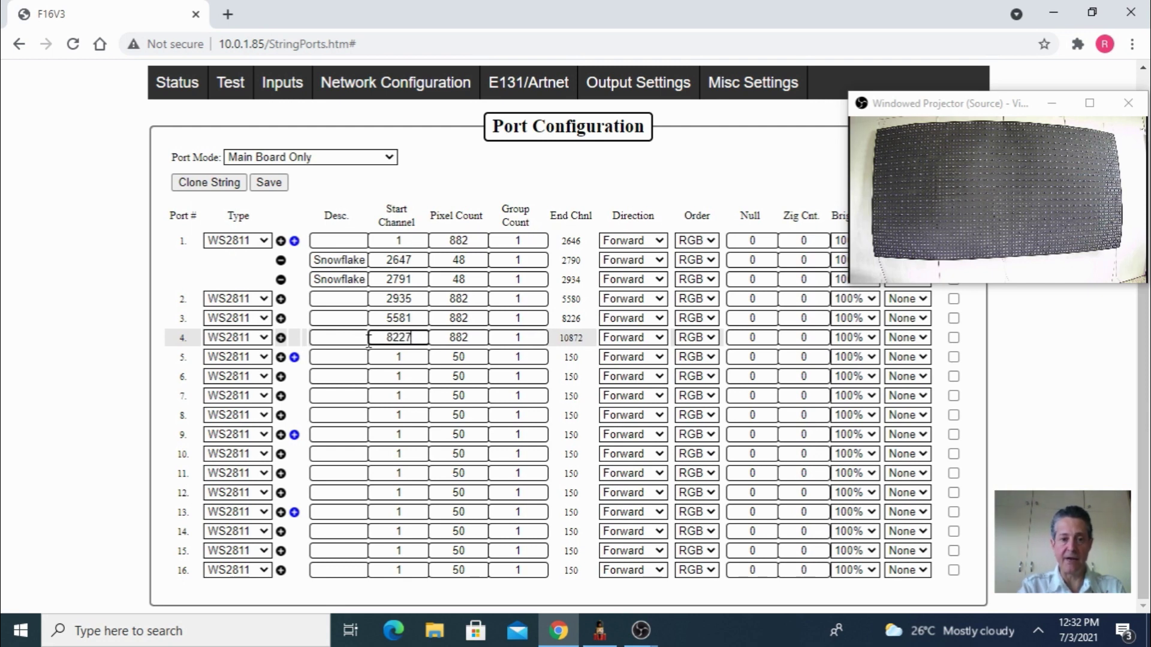